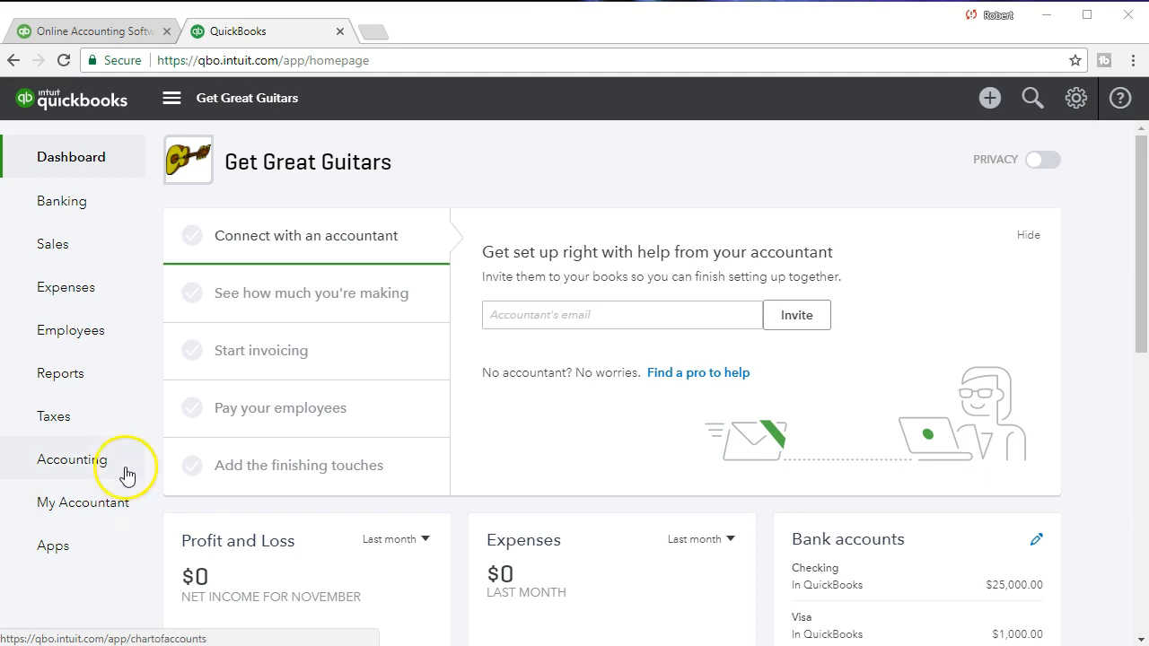
# - Find the Transaction List by Date report among the reports and open it
pyautogui.click(90, 385)
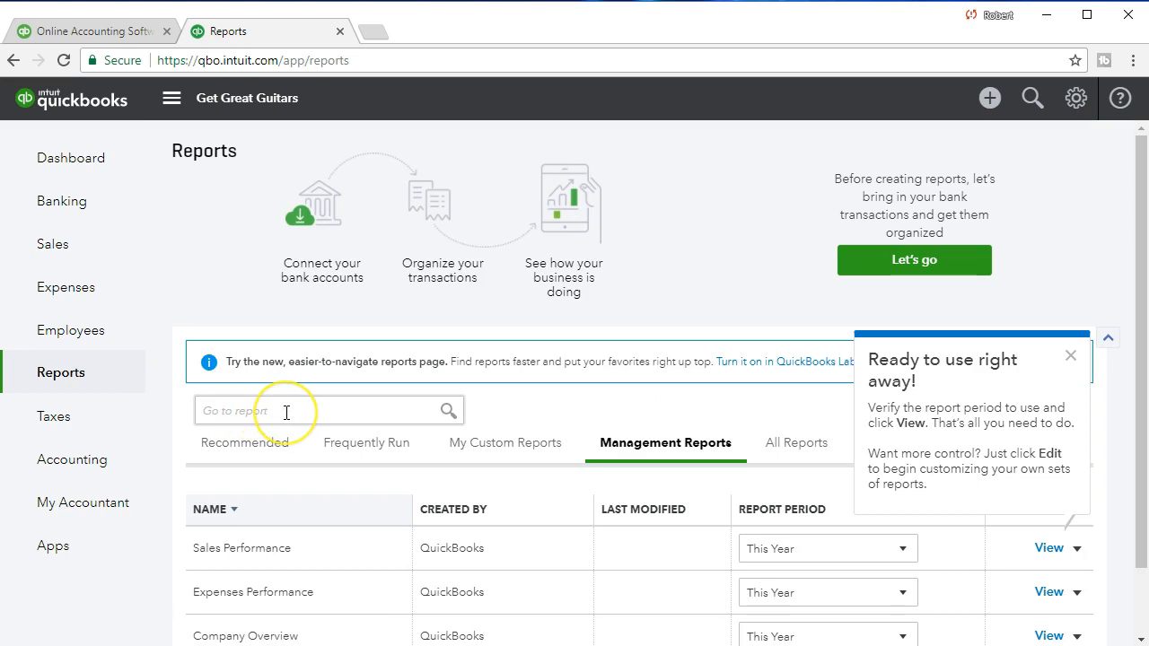
pyautogui.click(284, 411)
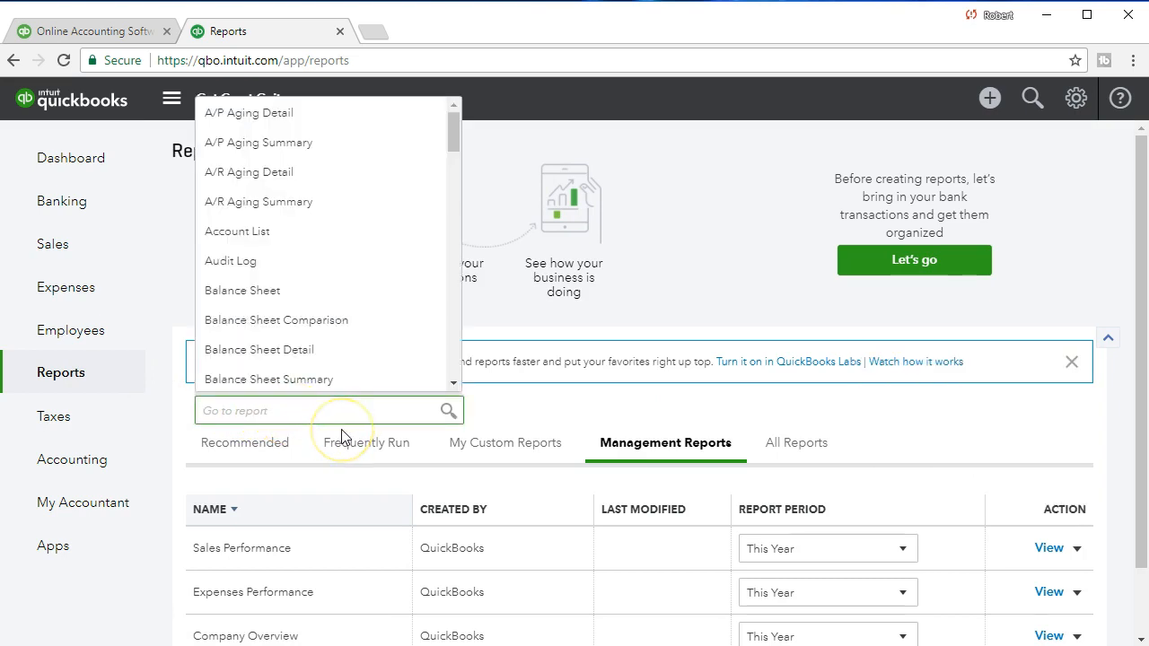
pyautogui.click(341, 420)
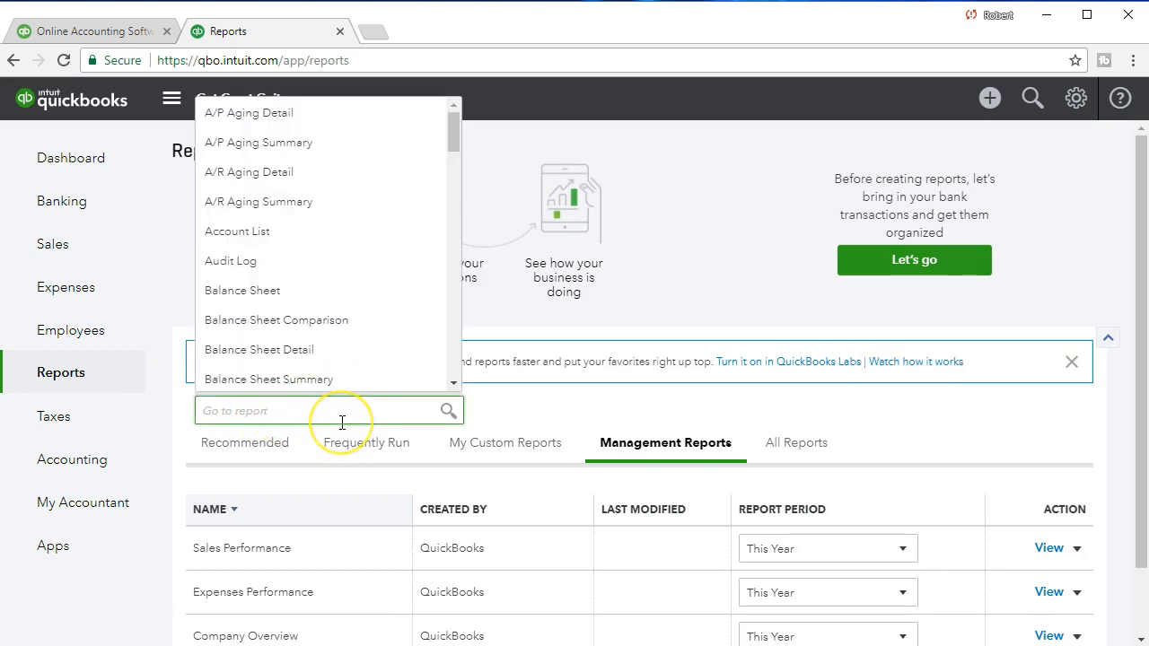
pyautogui.write('t')
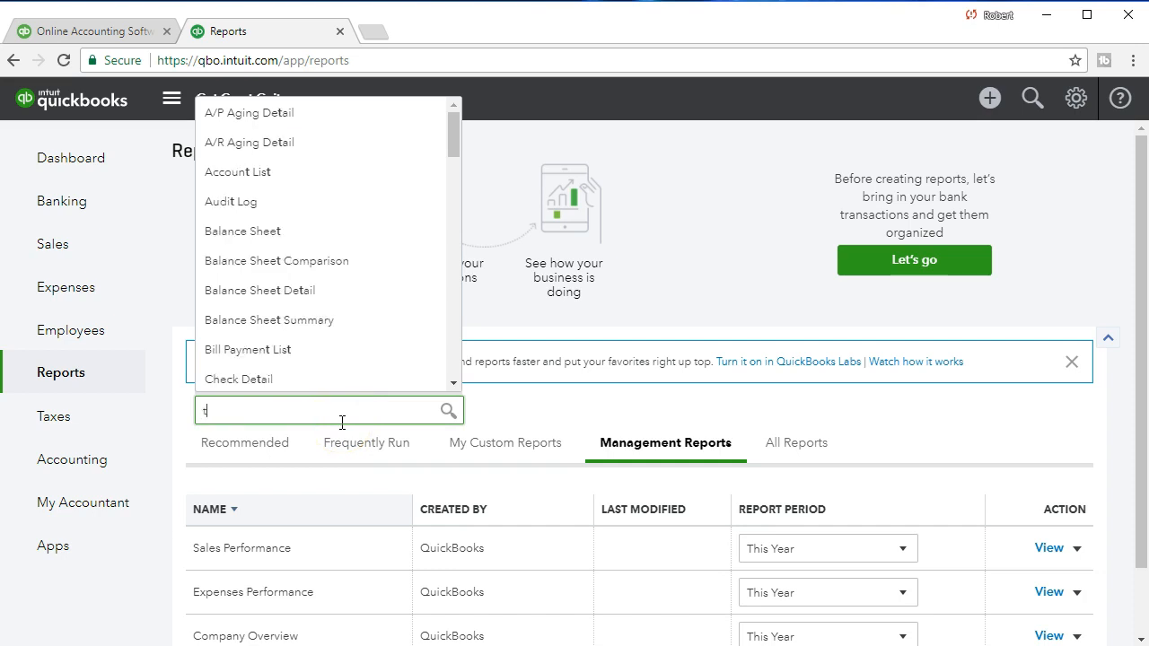
pyautogui.write('ransaction l')
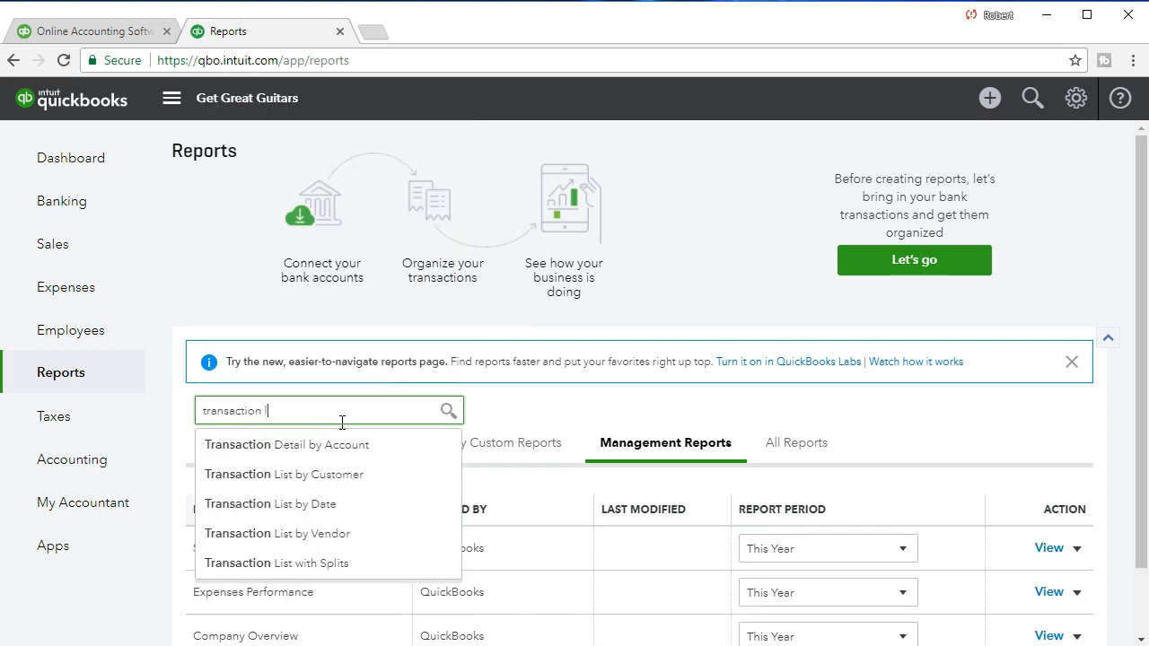
pyautogui.write('ist by dat')
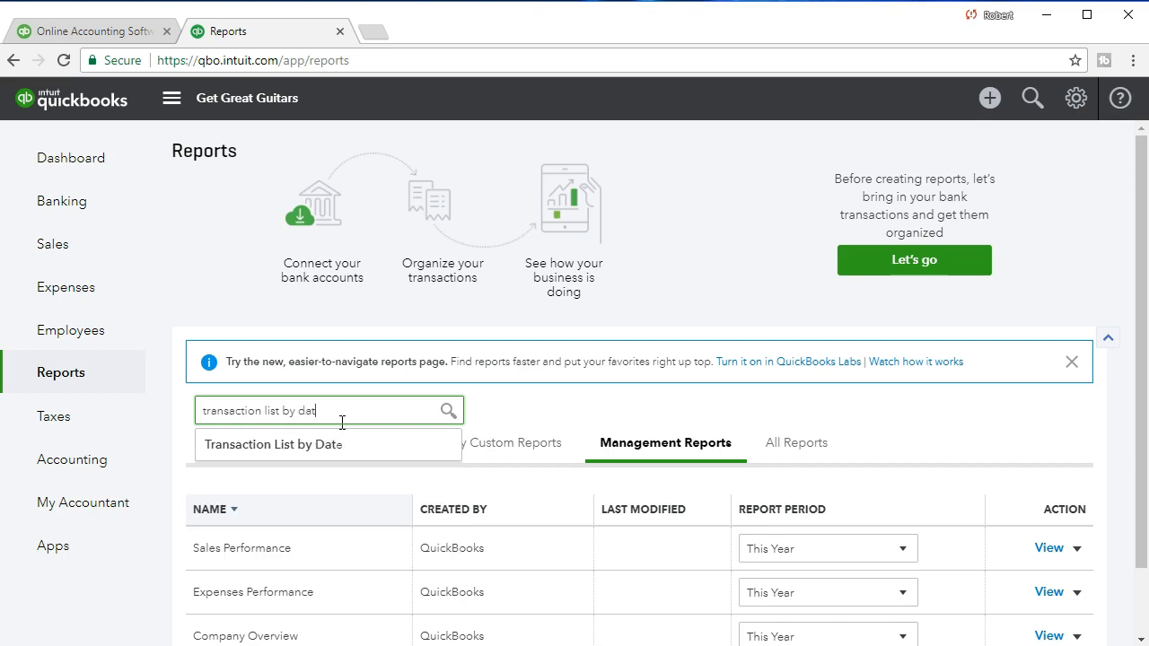
pyautogui.click(283, 460)
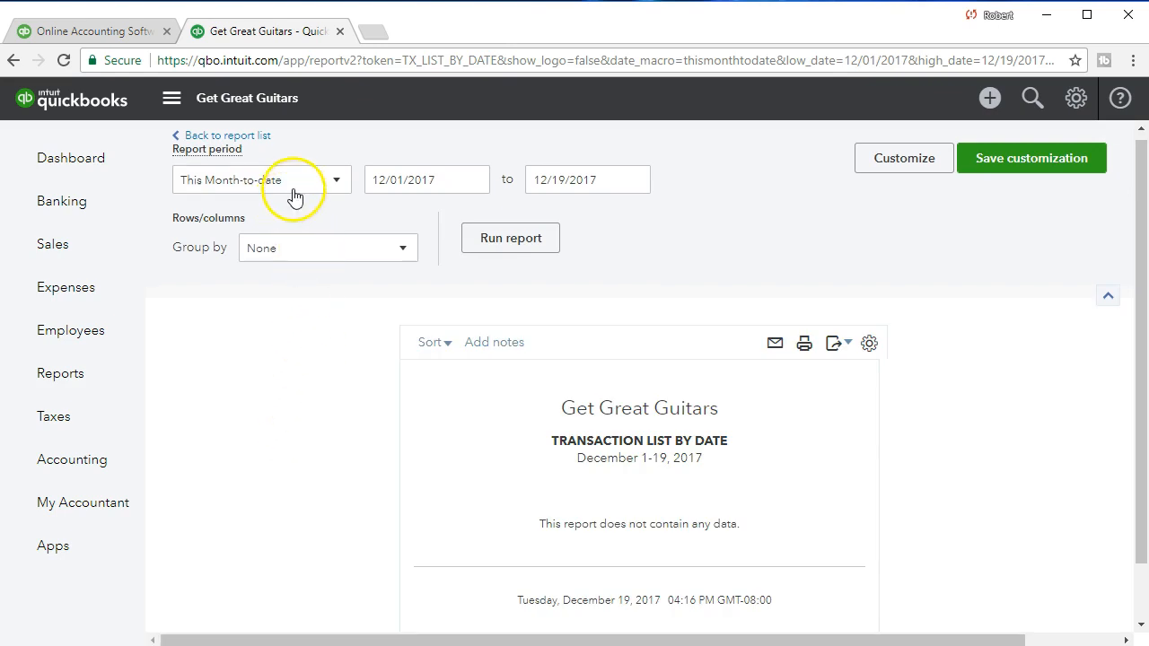
# - Set the report period from 12/31/2020 to 12/31/2020 and run the Transaction List by Date report
pyautogui.click(448, 182)
pyautogui.click(370, 180)
pyautogui.moveTo(440, 179); pyautogui.dragTo(320, 183)
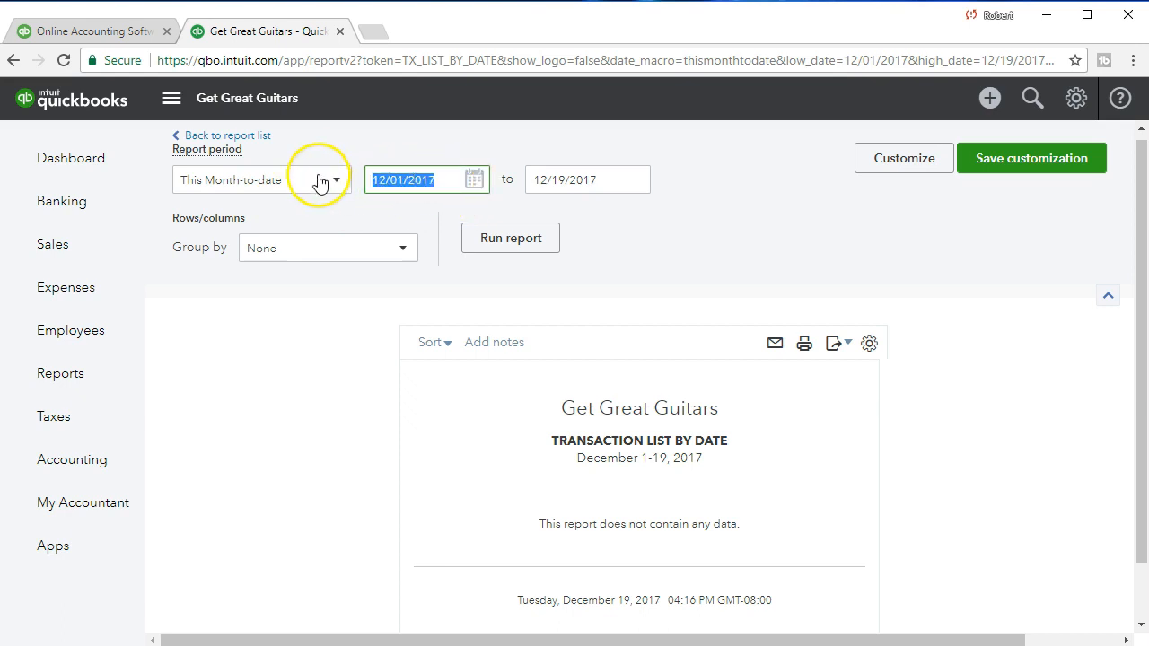
pyautogui.write('123120')
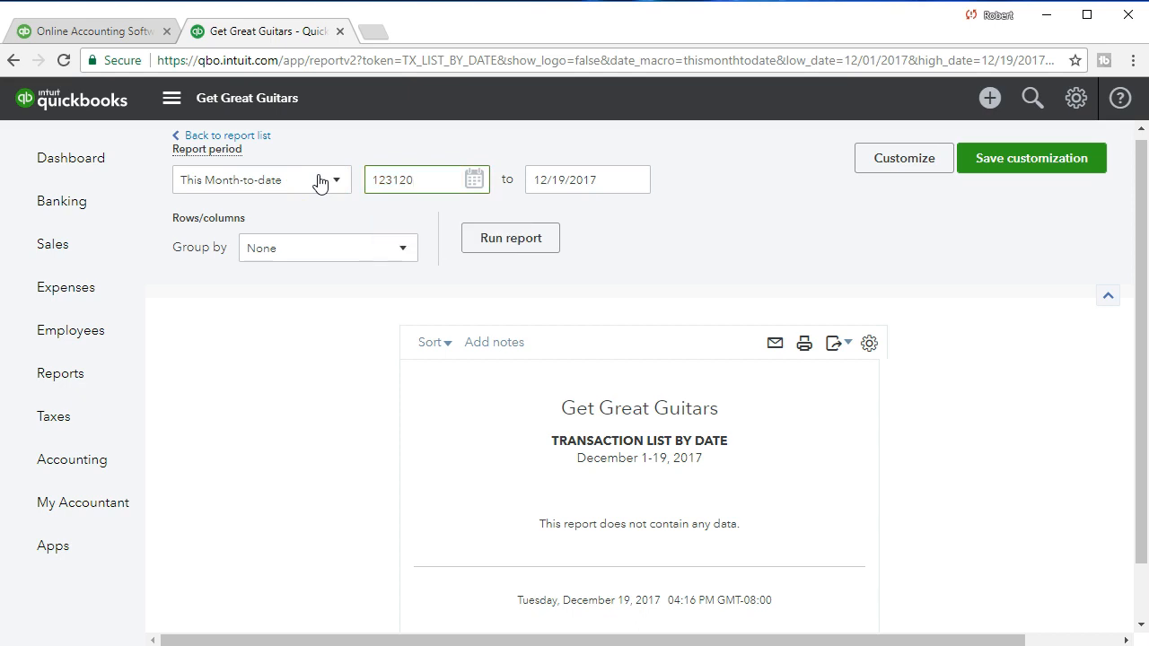
pyautogui.press('Tab')
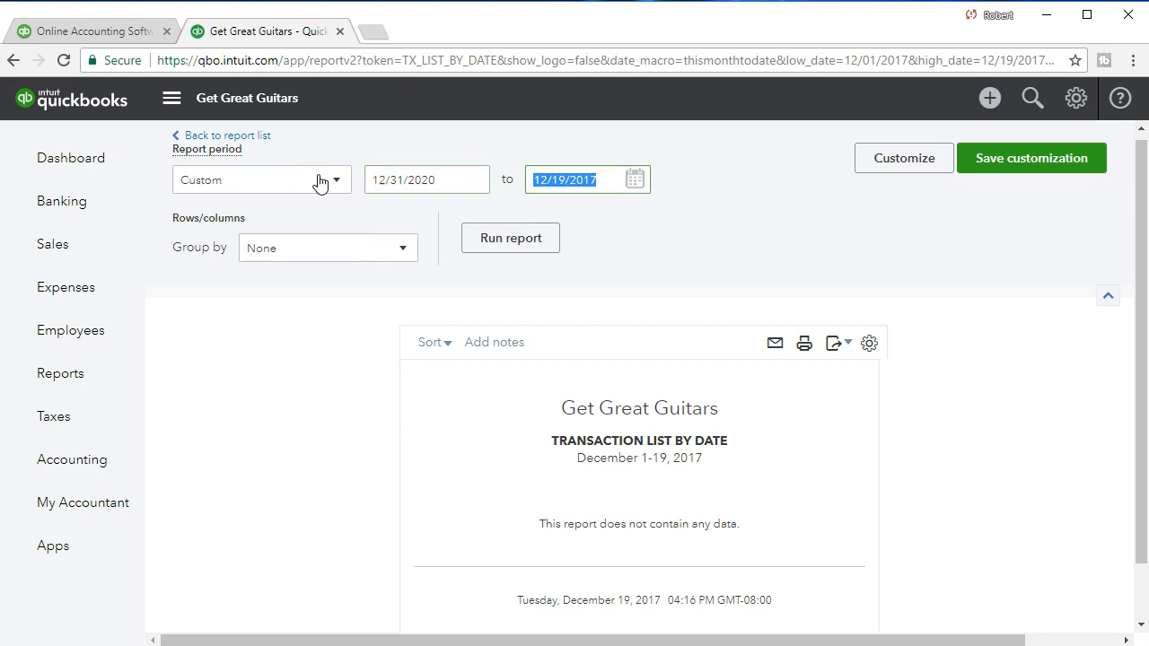
pyautogui.write('123120')
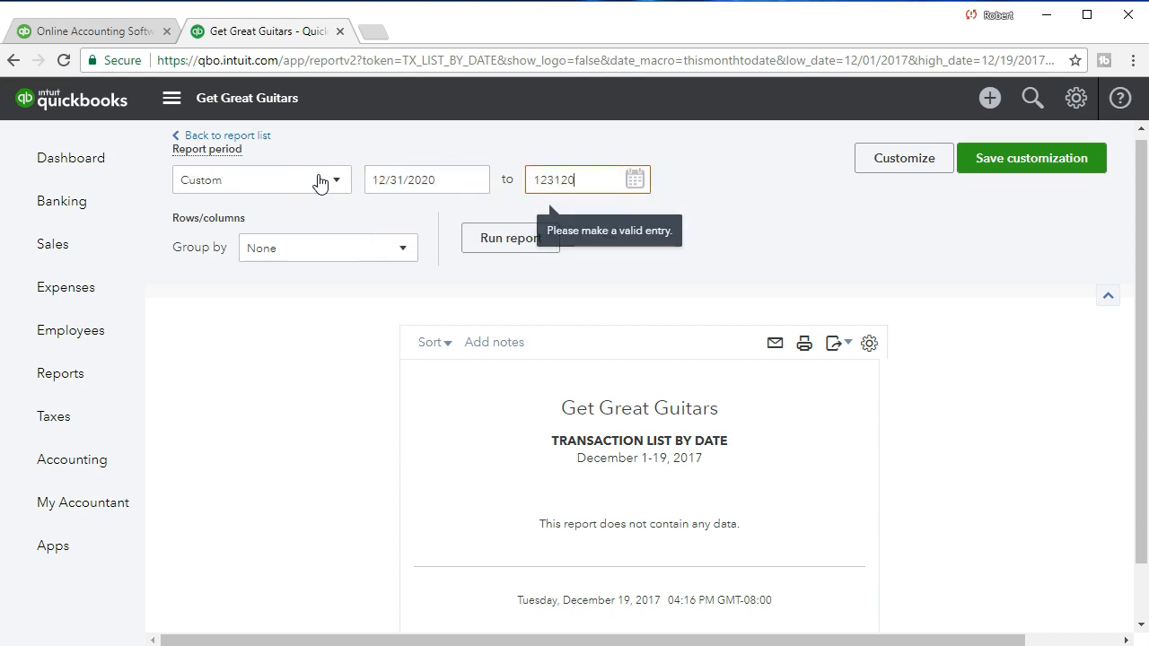
pyautogui.press('Tab')
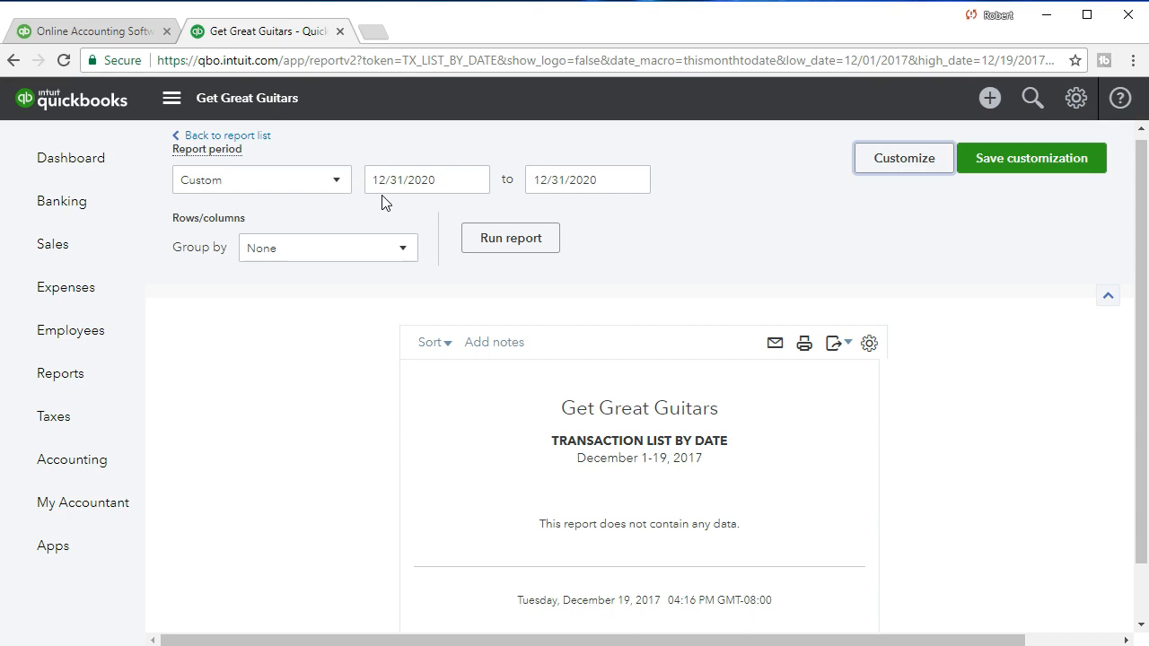
pyautogui.click(486, 247)
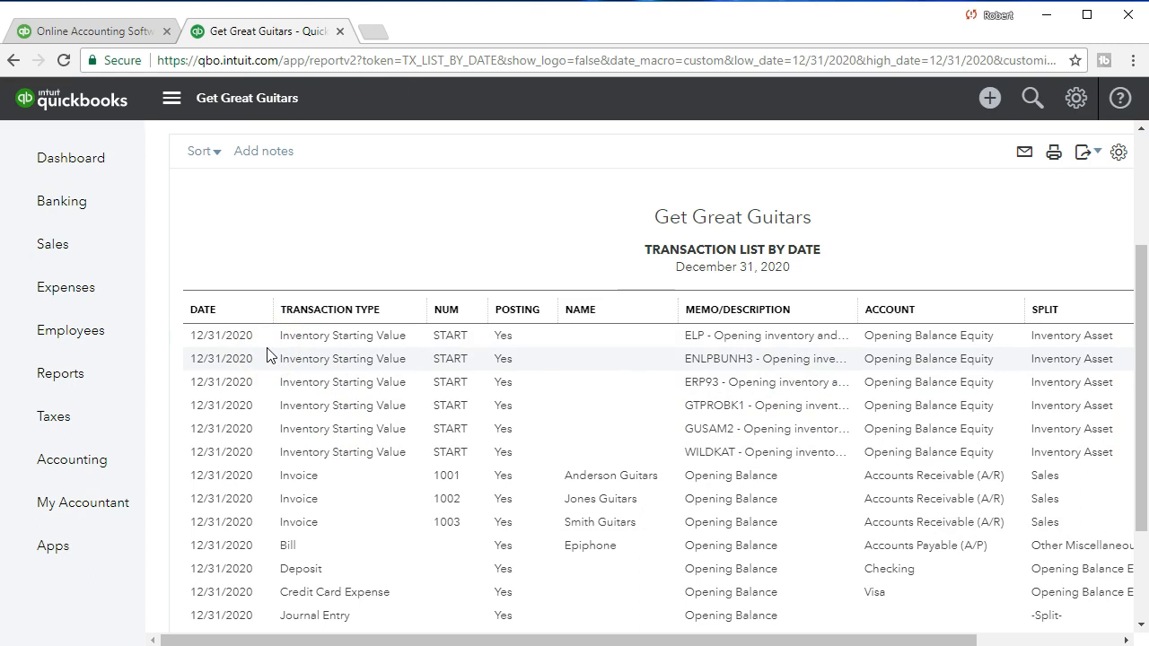
# - Examine the listed transactions' types, names, accounts, splits and amounts across the full width of the report
pyautogui.click(314, 341)
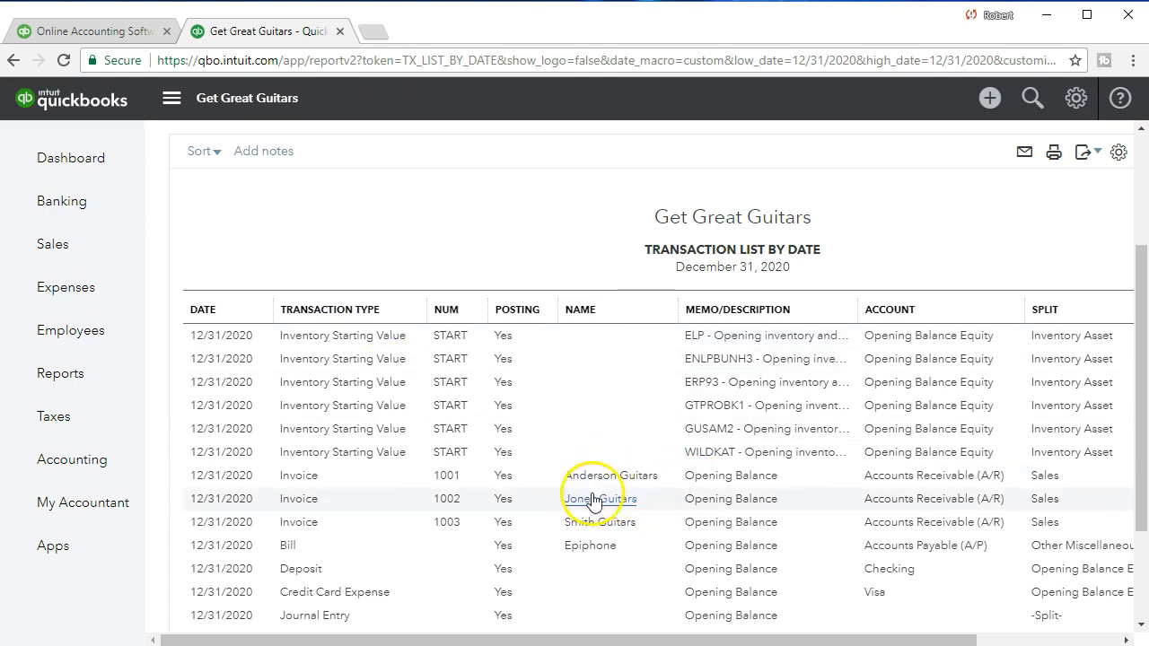
pyautogui.click(308, 507)
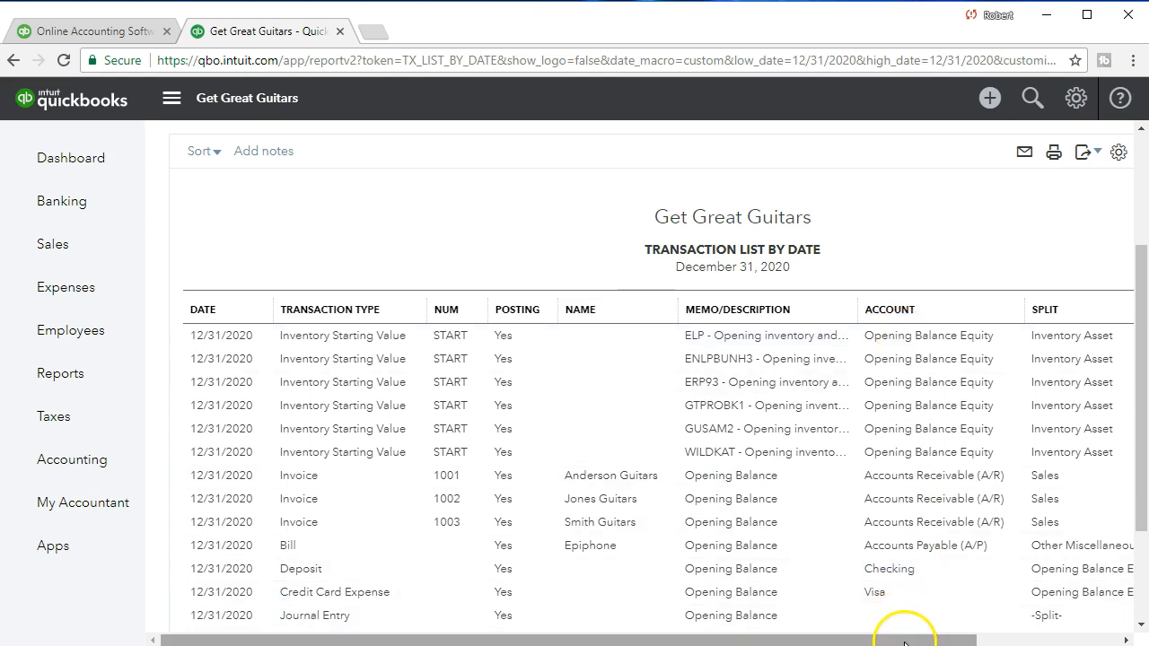
pyautogui.moveTo(916, 642); pyautogui.dragTo(1040, 643)
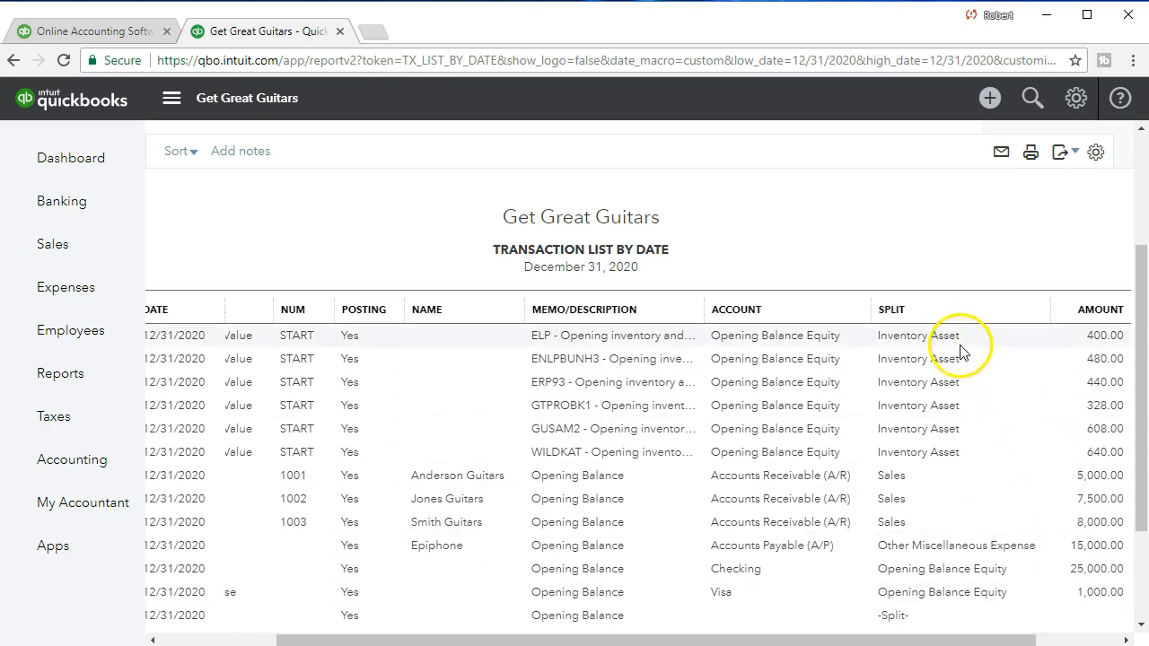
pyautogui.click(951, 341)
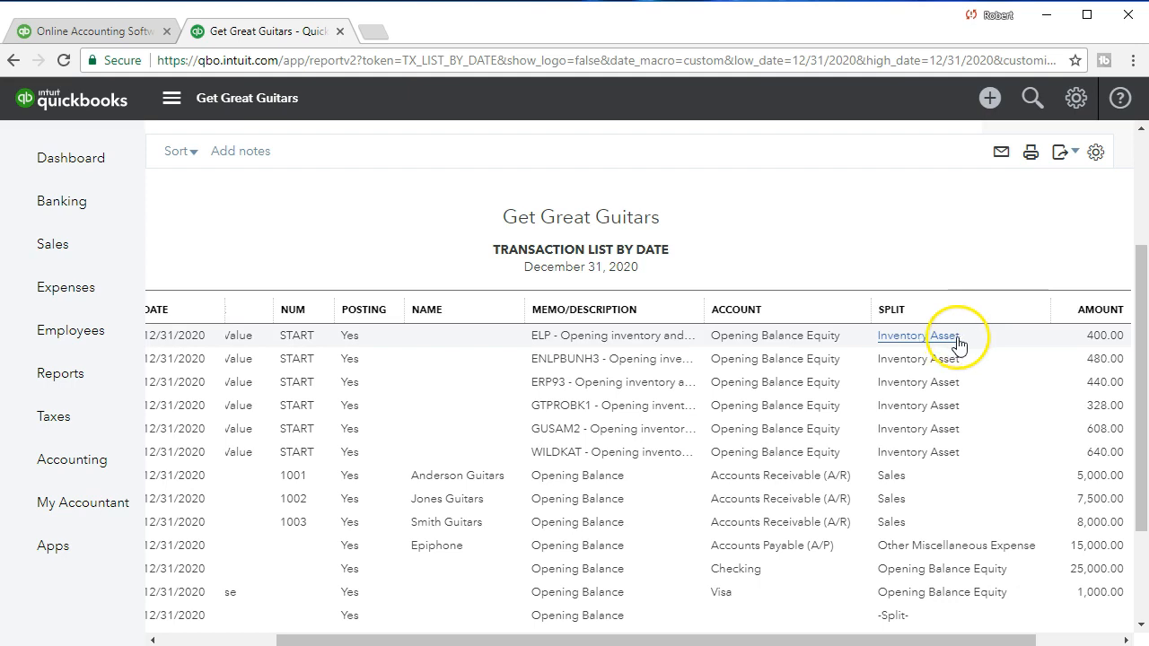
pyautogui.scroll(-1, 1061, 402)
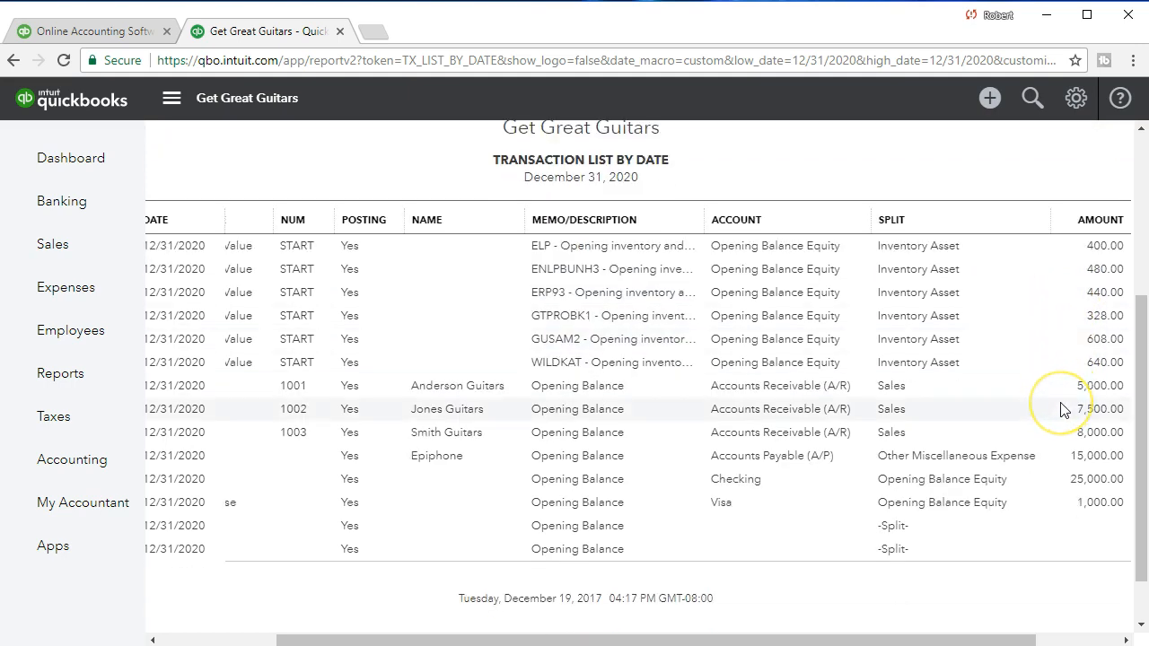
pyautogui.click(1061, 406)
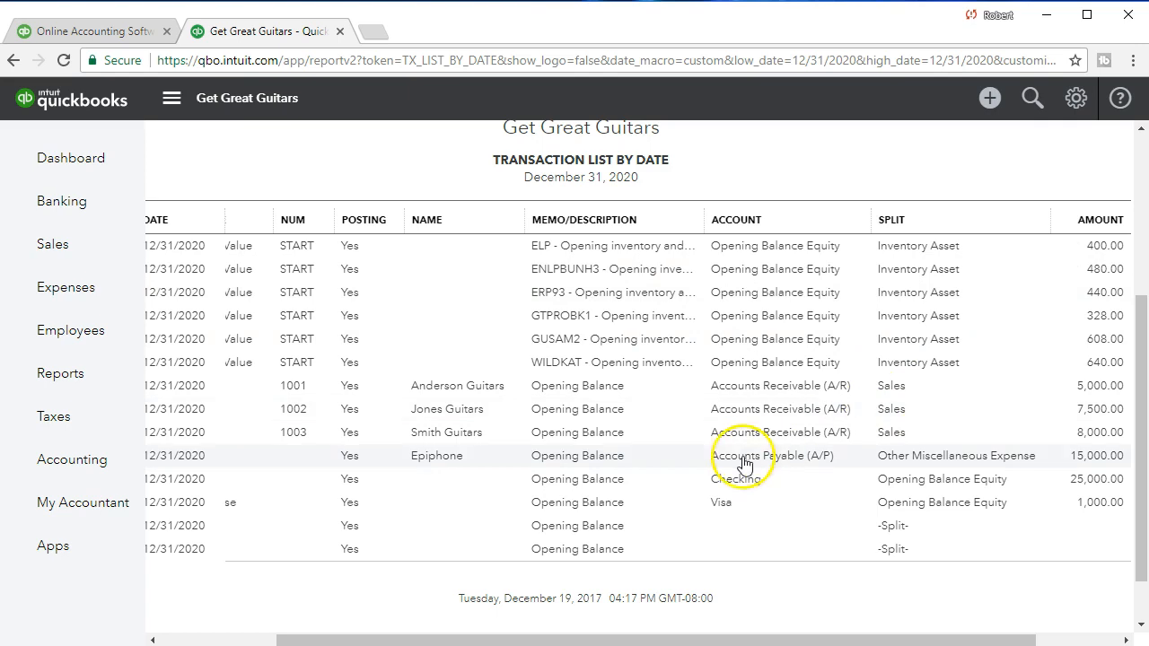
# - Widen the report period to 12/31/2019 through 12/31/2021 and rerun the Transaction List by Date report
pyautogui.scroll(3, 667, 487)
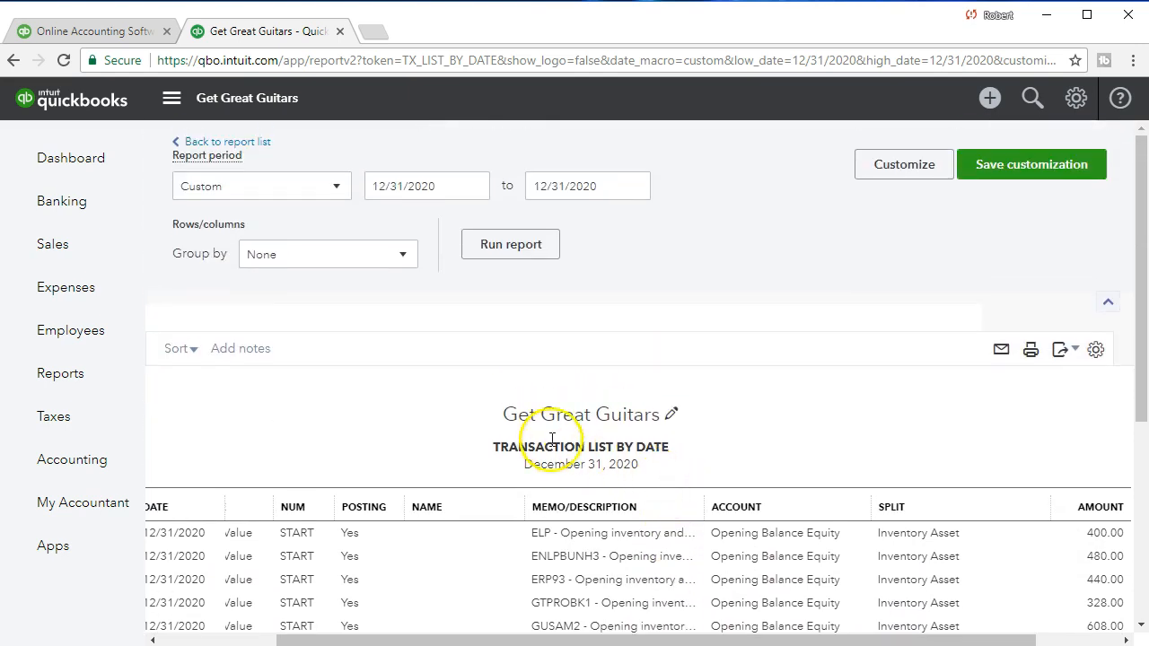
pyautogui.click(457, 186)
pyautogui.click(457, 186)
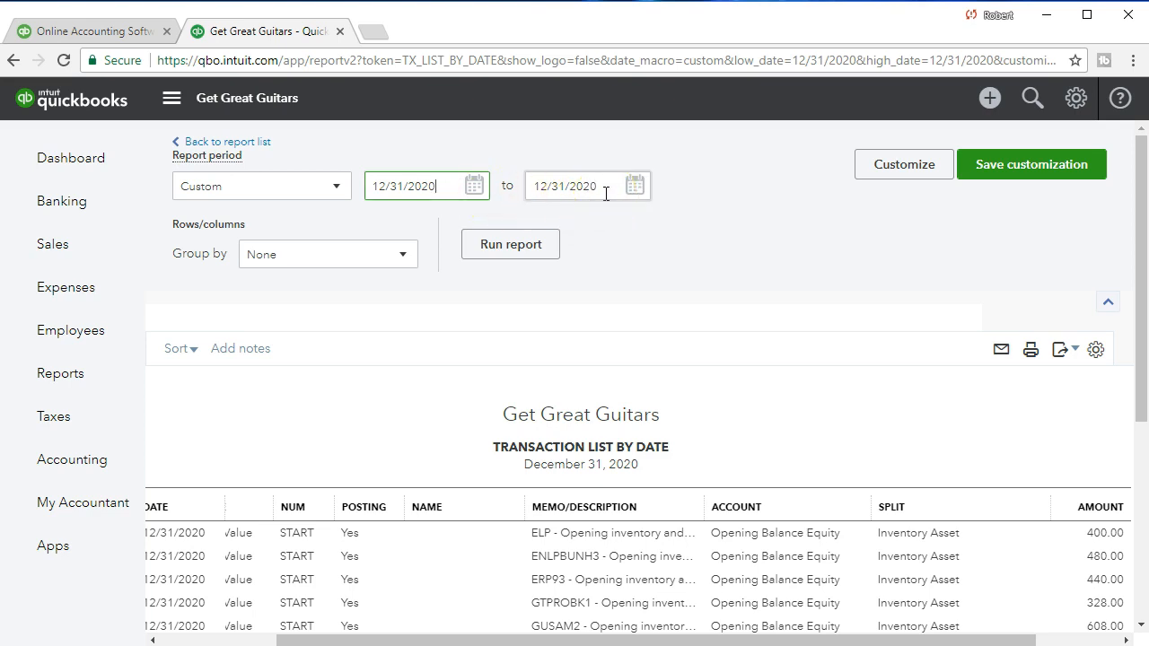
pyautogui.scroll(-2, 759, 399)
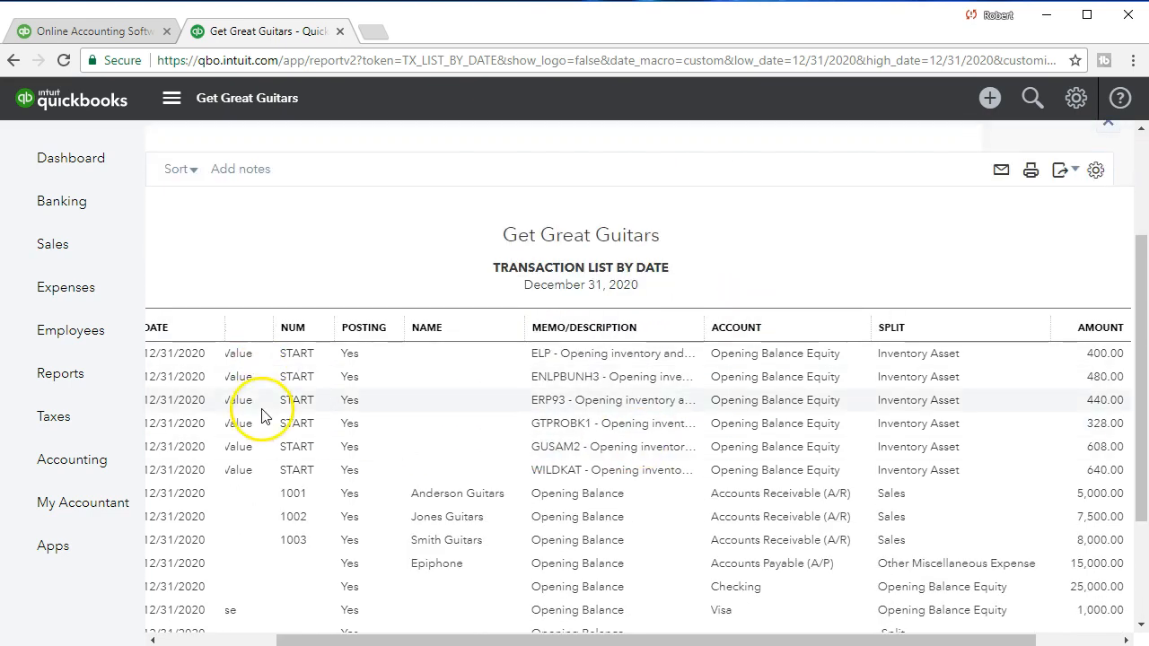
pyautogui.scroll(-1, 263, 404)
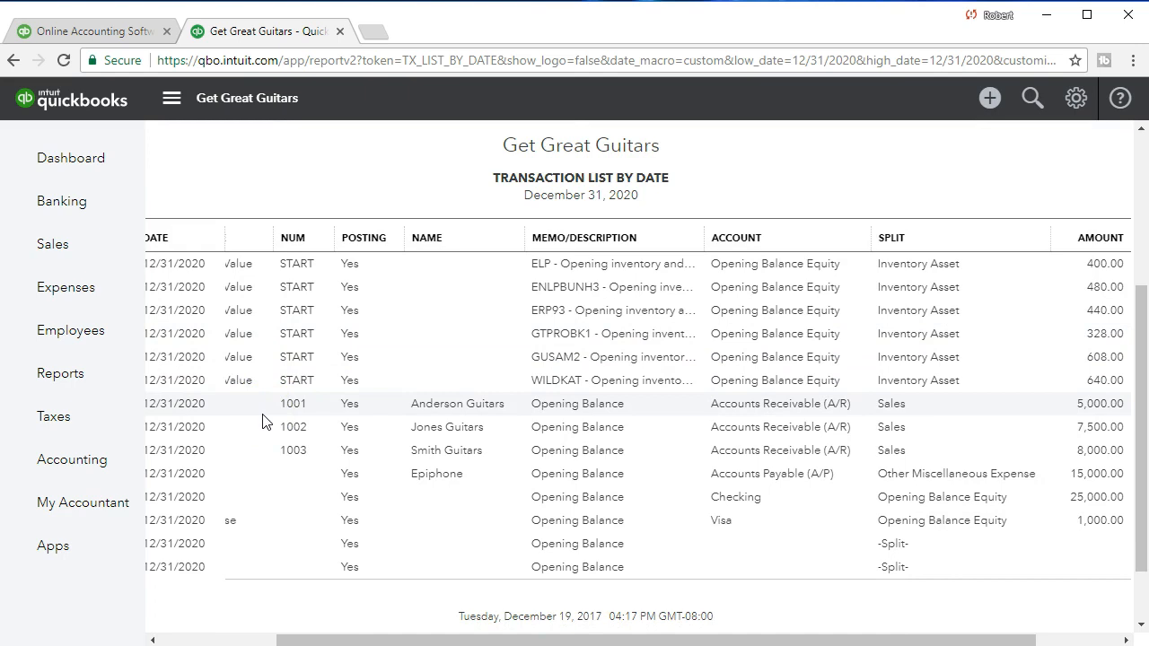
pyautogui.scroll(3, 262, 422)
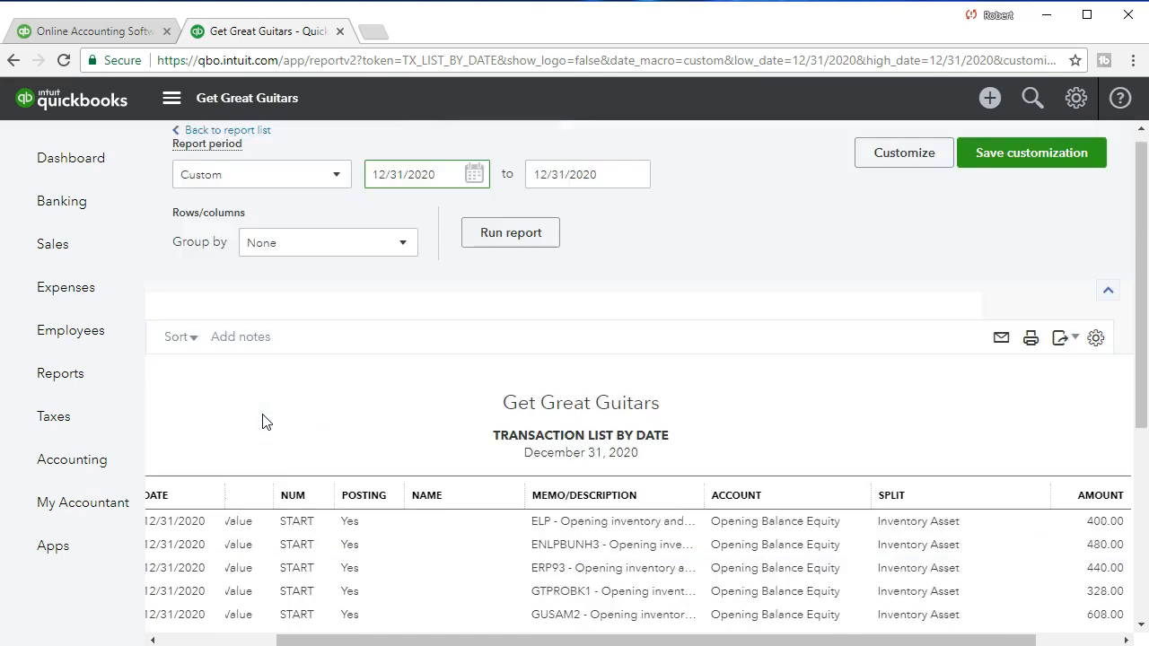
pyautogui.press('BackSpace')
pyautogui.press('BackSpace')
pyautogui.press('BackSpace')
pyautogui.press('BackSpace')
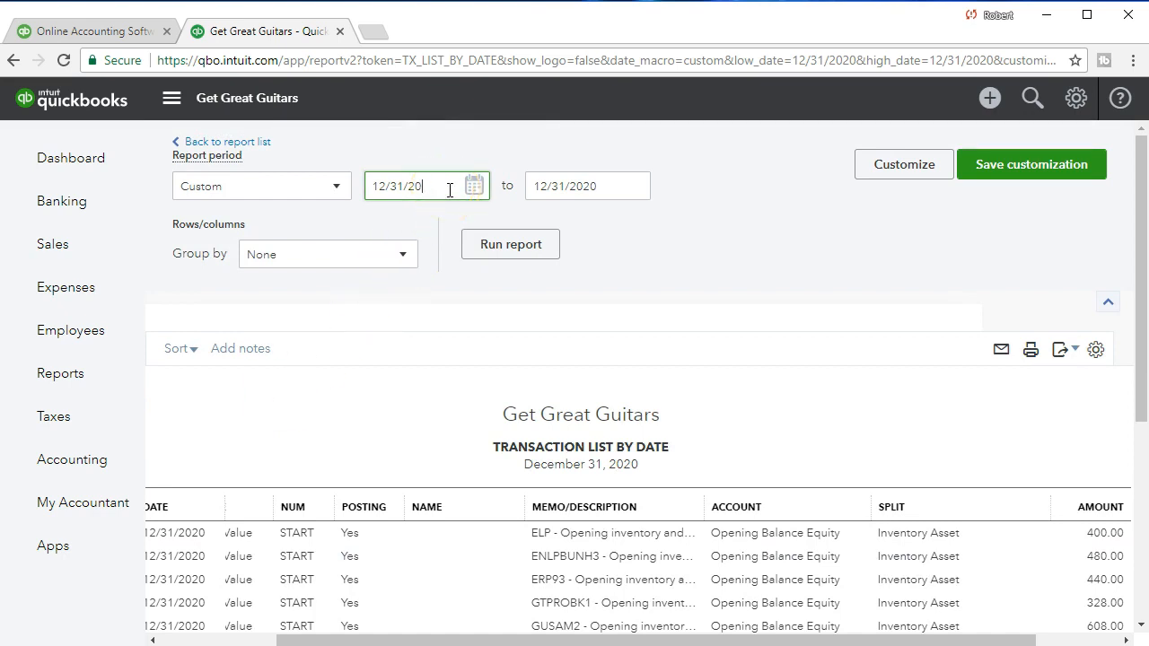
pyautogui.write('19')
pyautogui.click(610, 188)
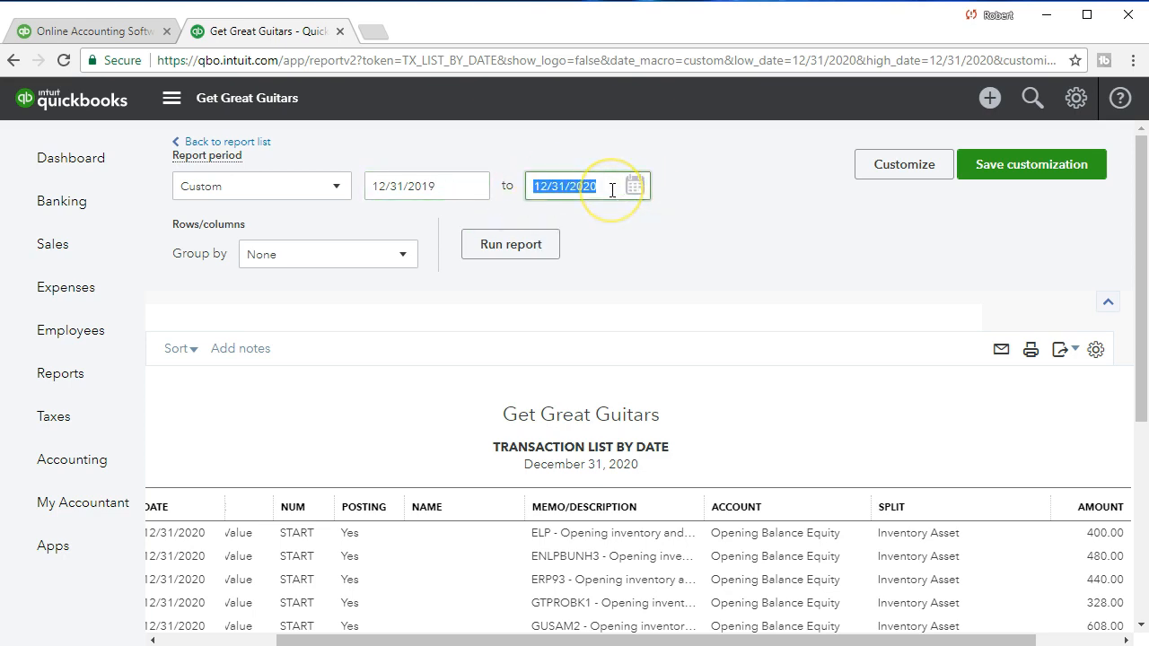
pyautogui.press('BackSpace')
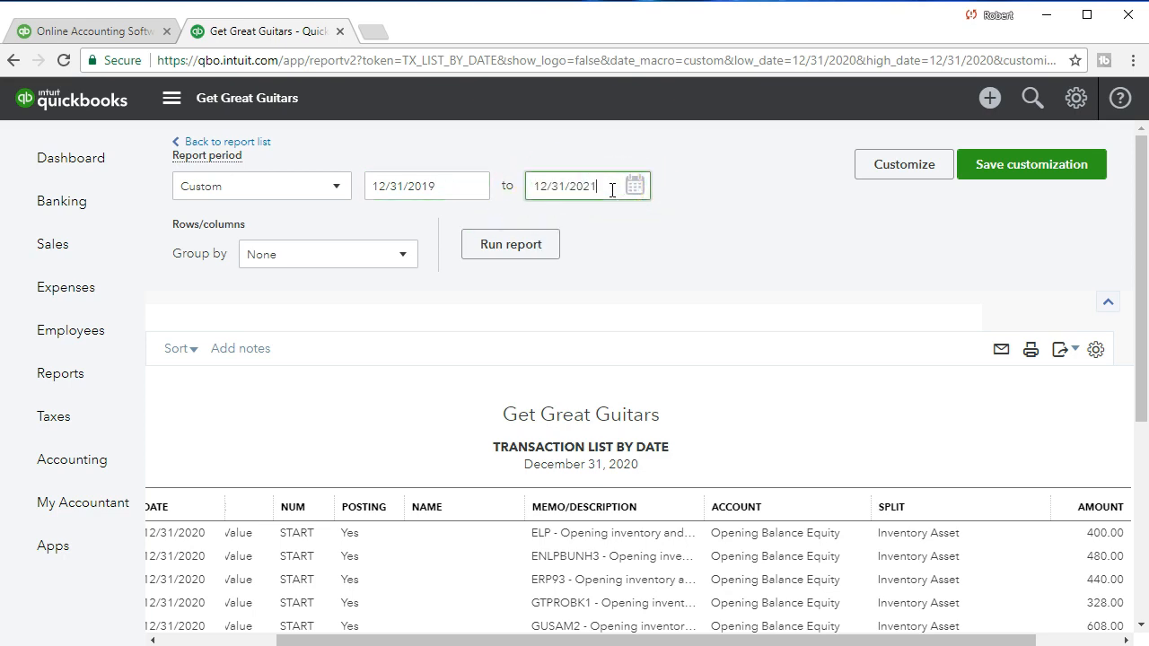
pyautogui.click(520, 256)
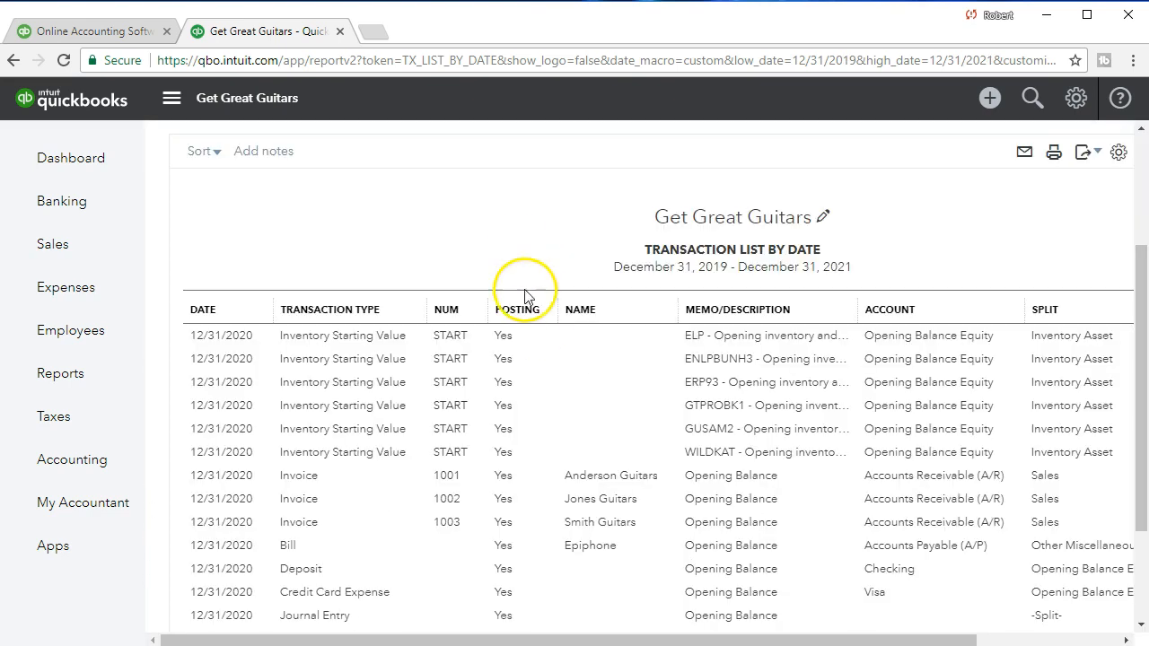
# - View the source record of the ELP inventory starting value transaction, including its quantity, cost and adjustment account, and close it unsaved
pyautogui.scroll(-2, 525, 345)
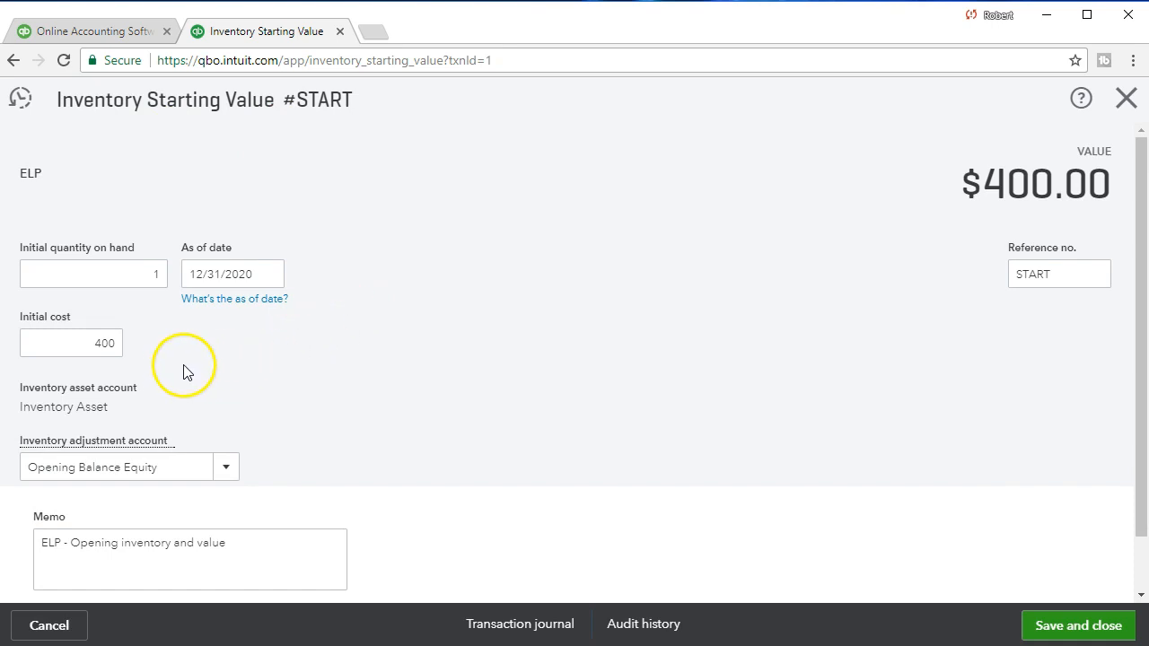
pyautogui.scroll(-1, 485, 395)
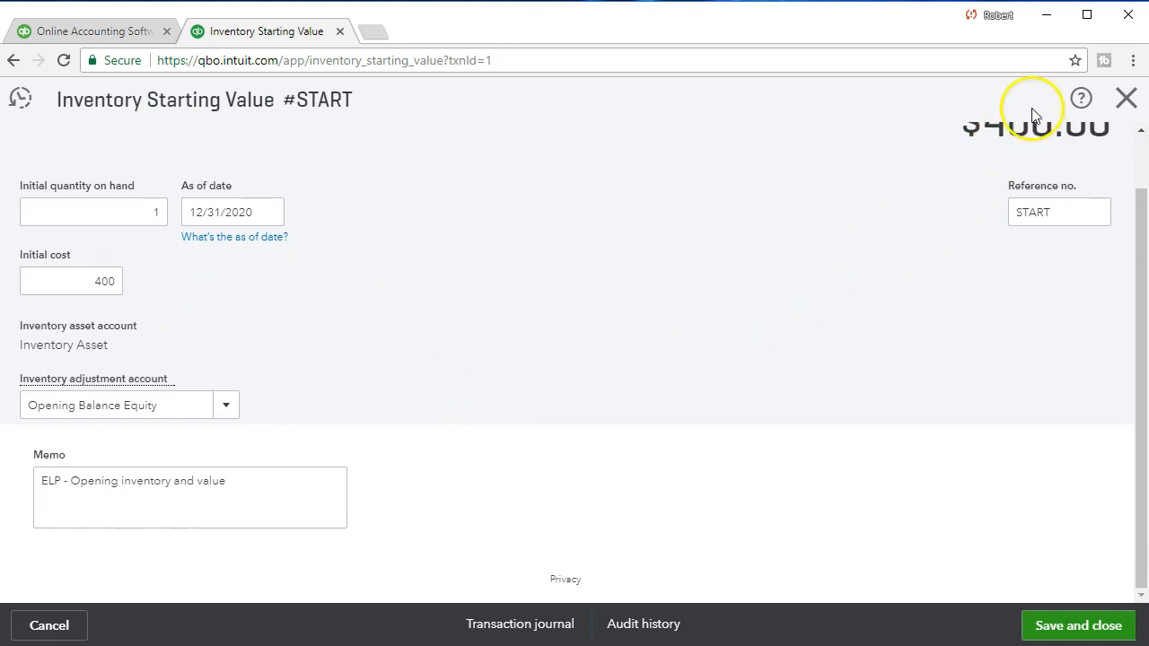
pyautogui.click(1124, 99)
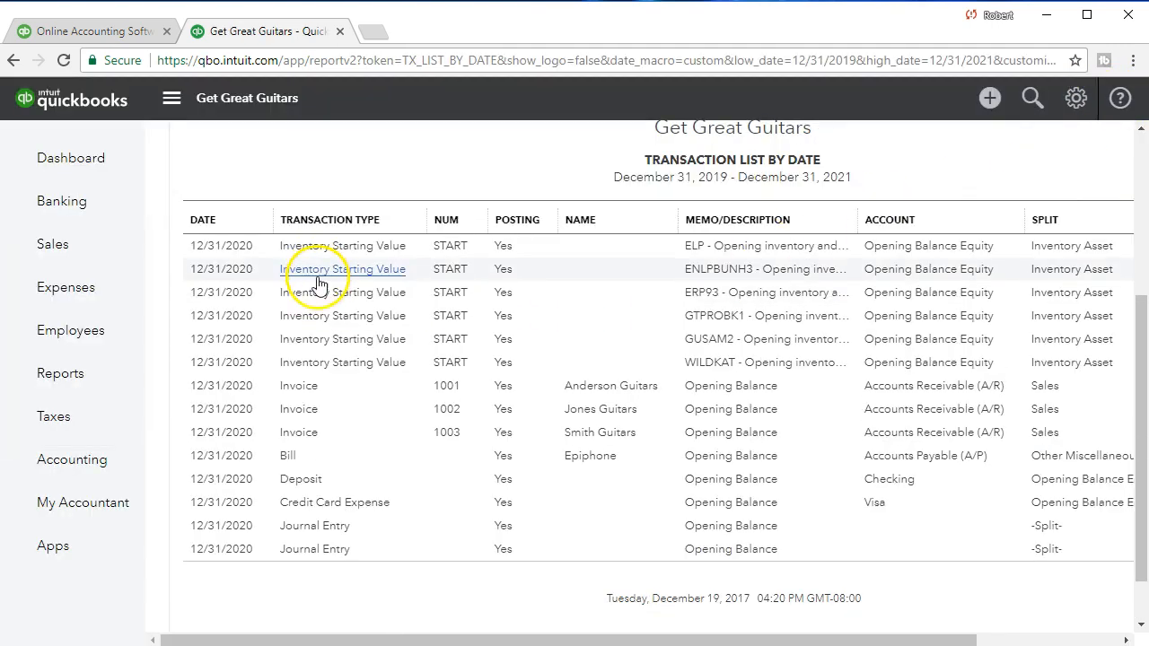
# - Open invoice 1001 for Anderson Guitars from the report, examine its details and line items, and return to the report
pyautogui.click(290, 391)
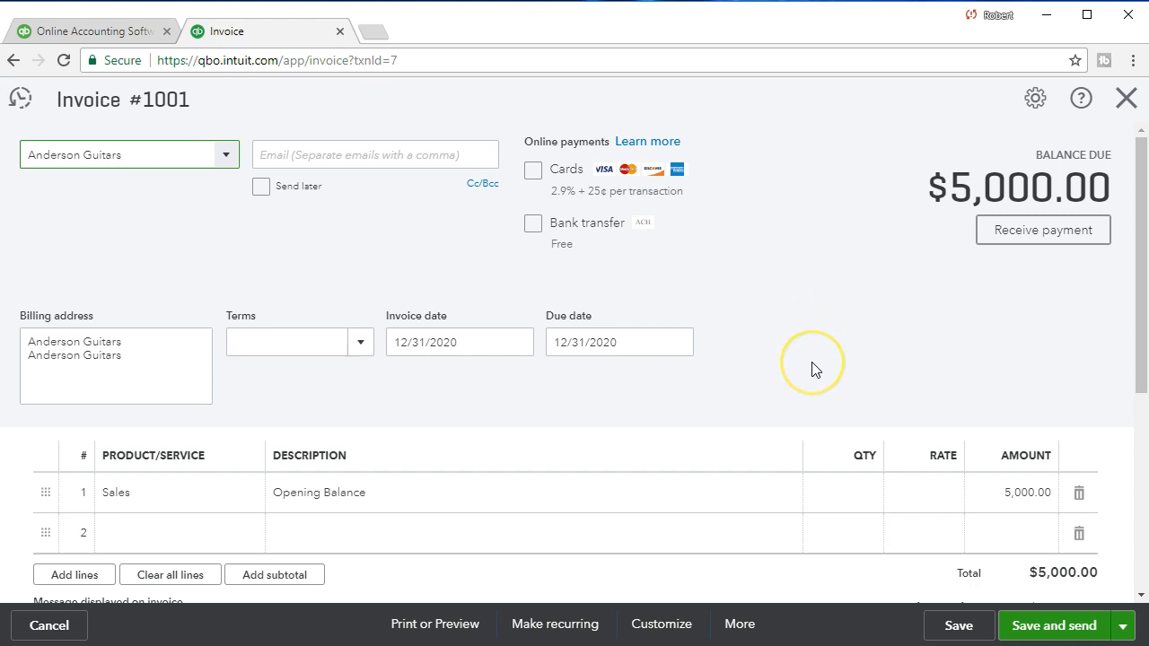
pyautogui.scroll(-1, 815, 370)
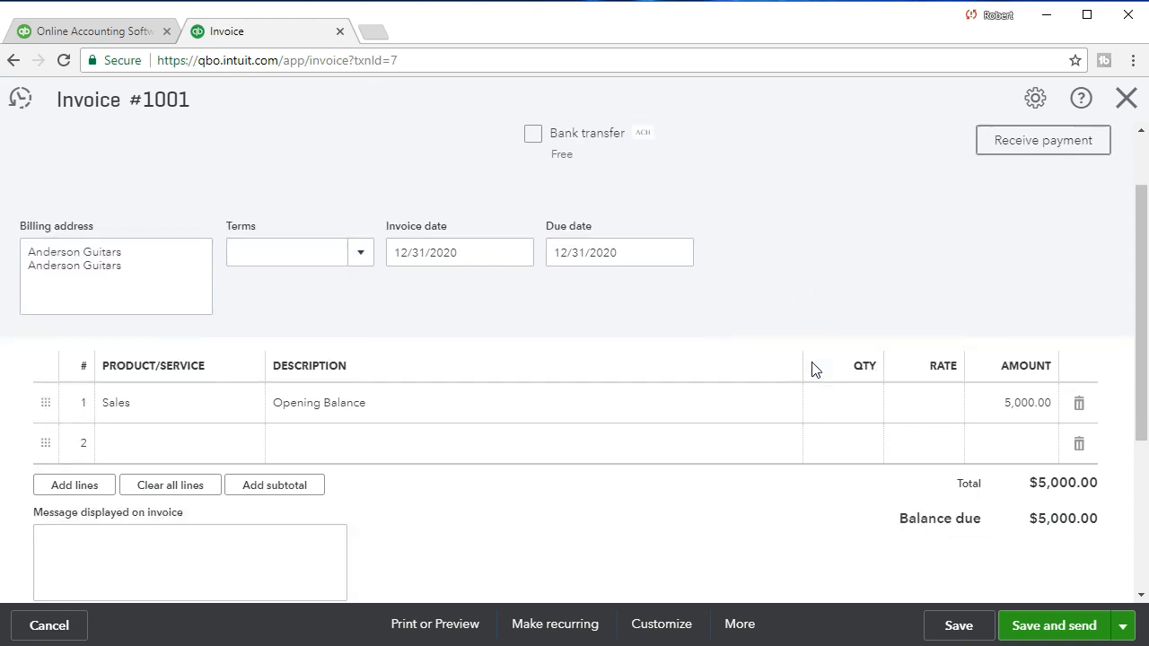
pyautogui.scroll(1, 815, 369)
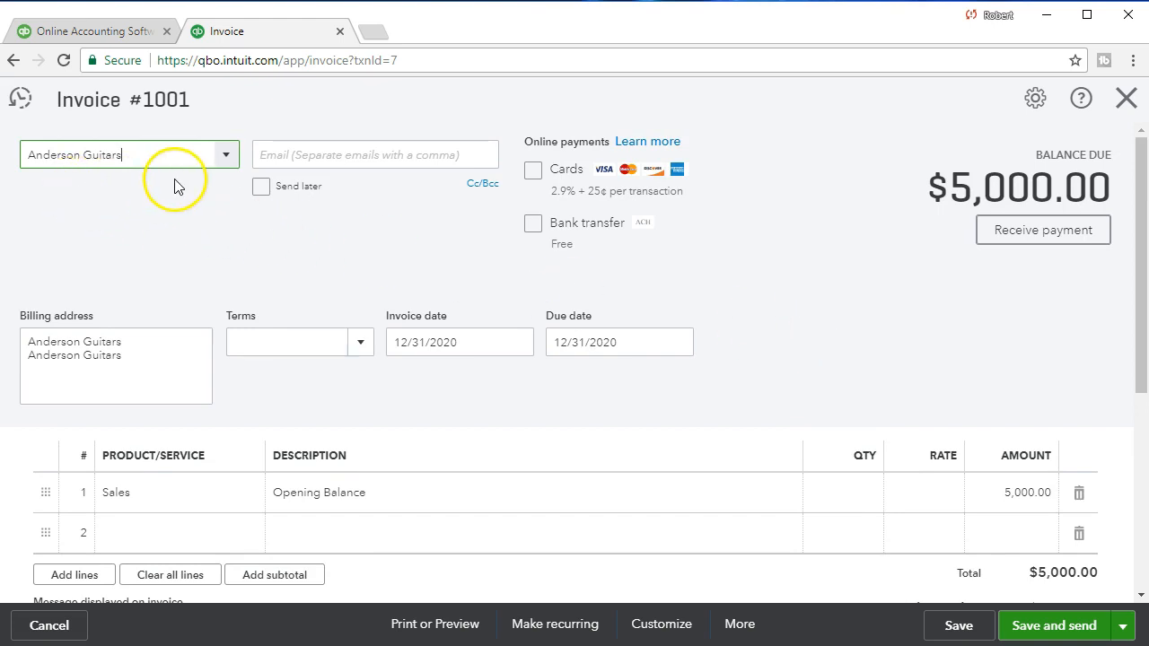
pyautogui.click(1127, 101)
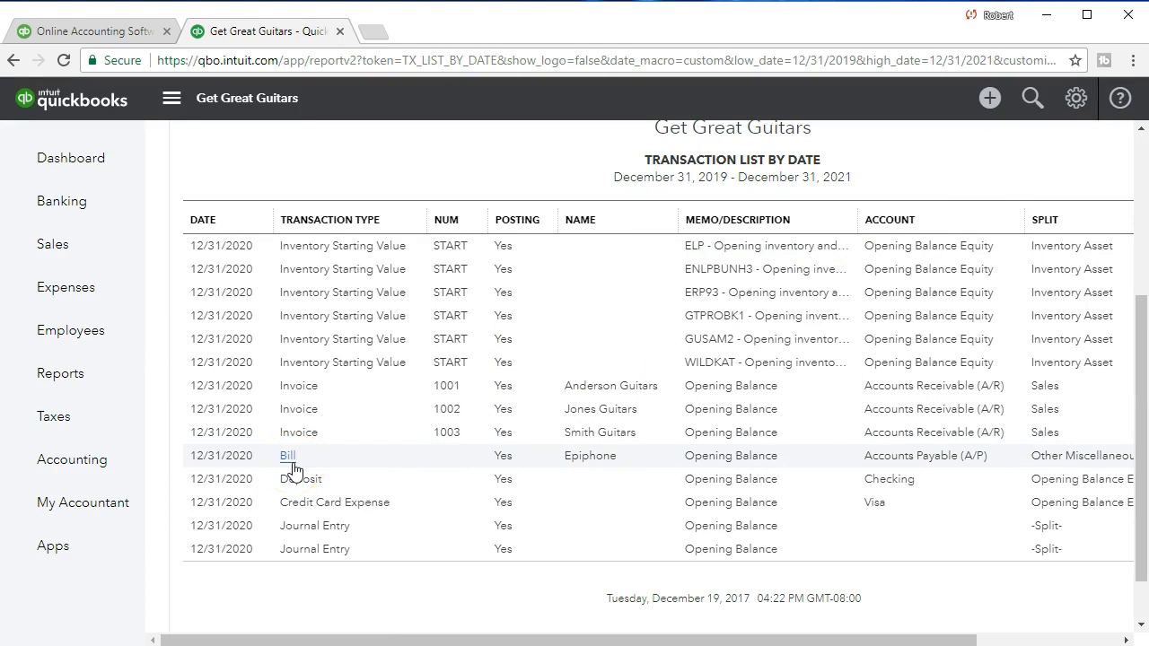
# - Open the Epiphone bill and the Checking deposit from the report in turn, examine each record, and close it unsaved
pyautogui.click(289, 457)
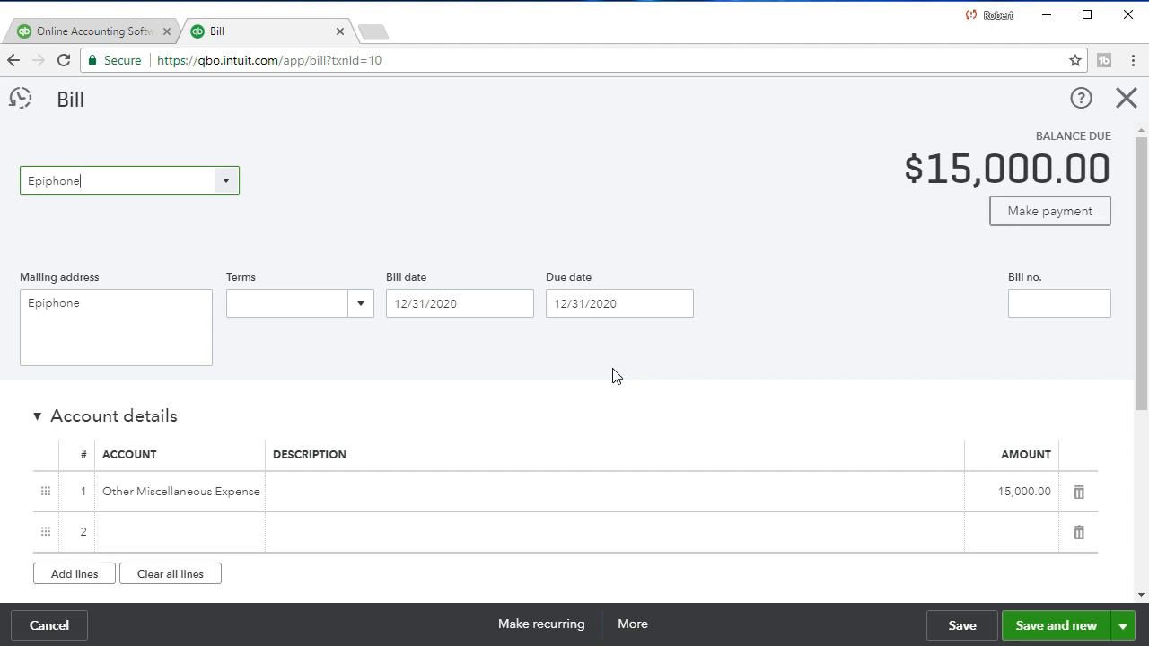
pyautogui.click(1123, 101)
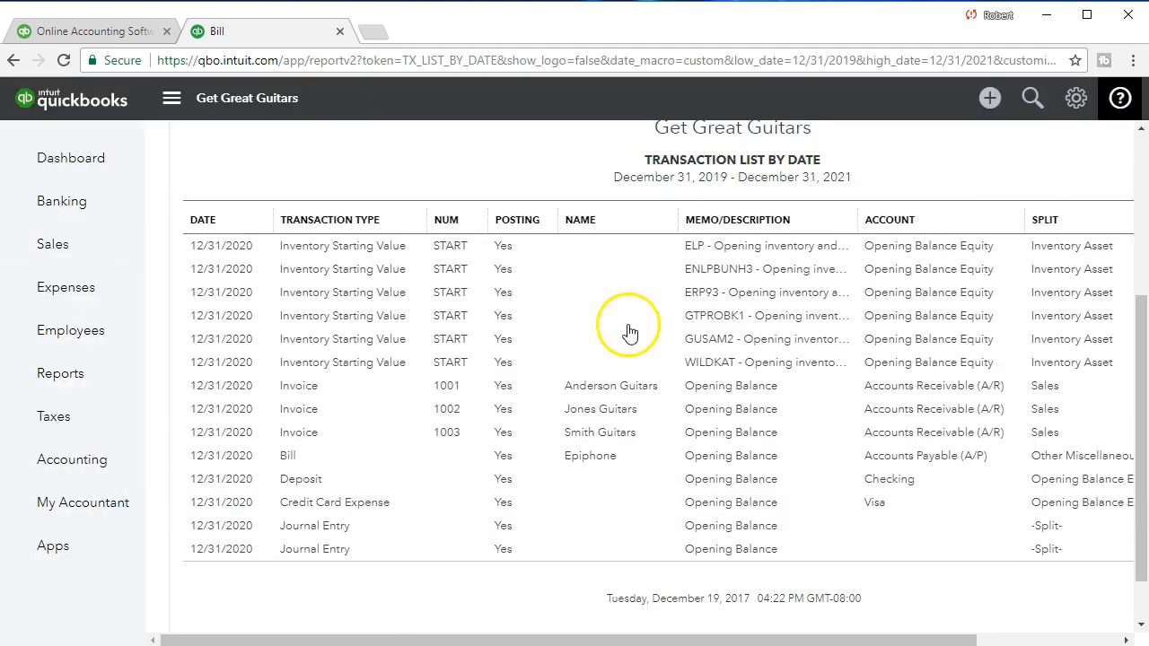
pyautogui.click(297, 485)
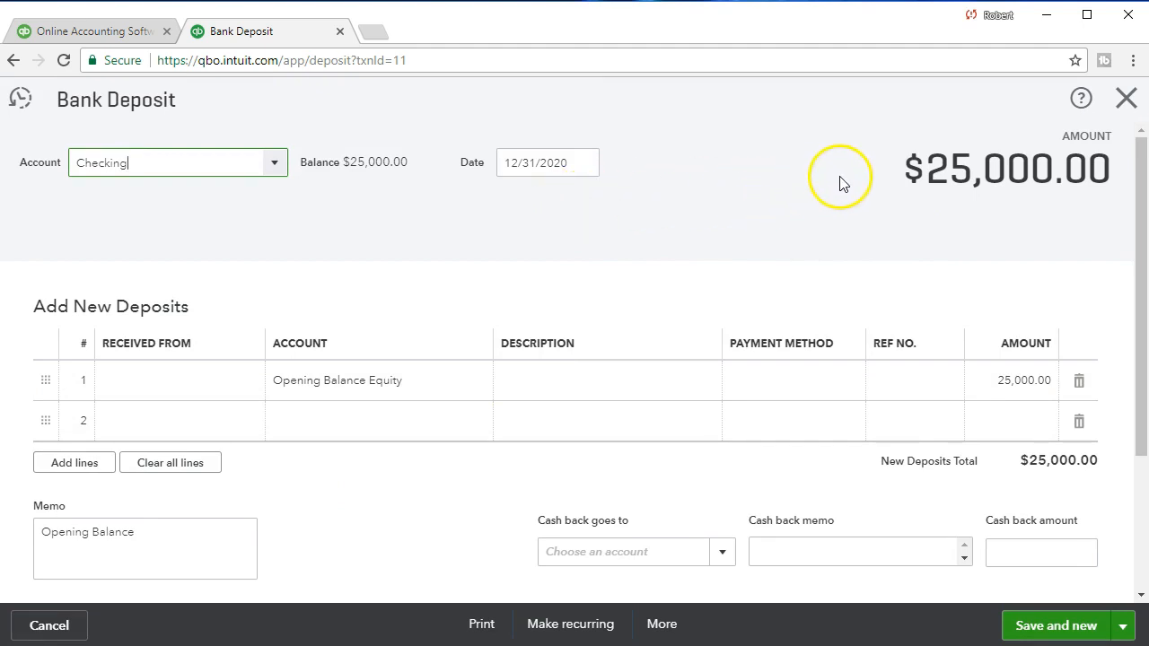
pyautogui.click(1126, 99)
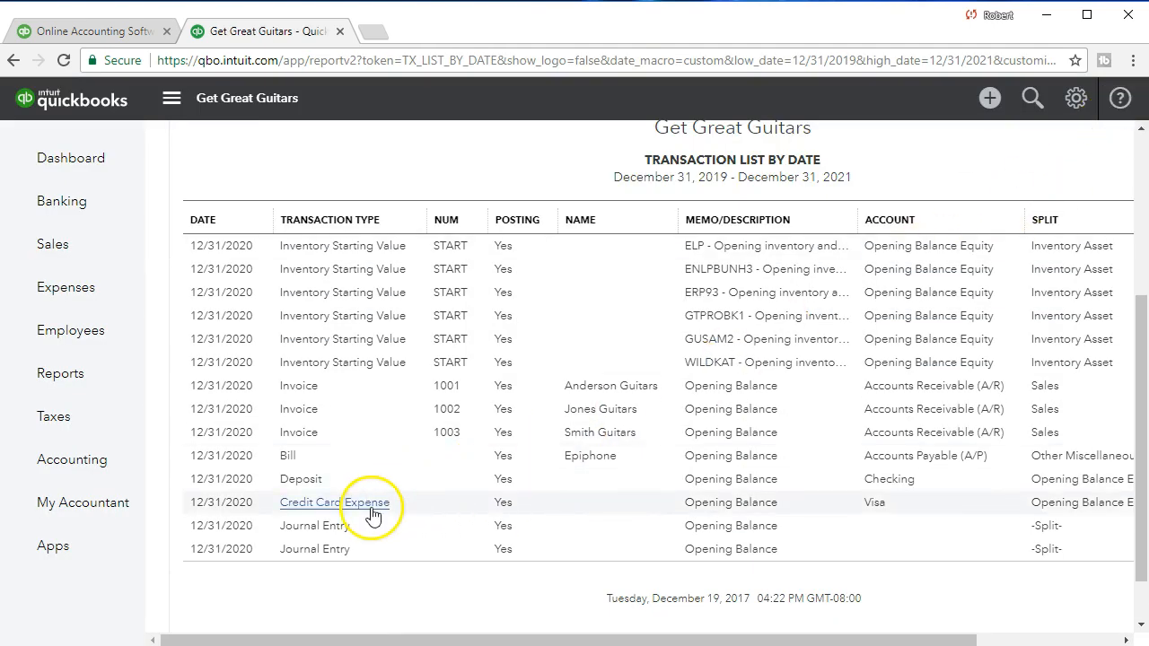
# - Open the first journal entry from the report, examine its debit and credit lines, and return to the report
pyautogui.click(336, 531)
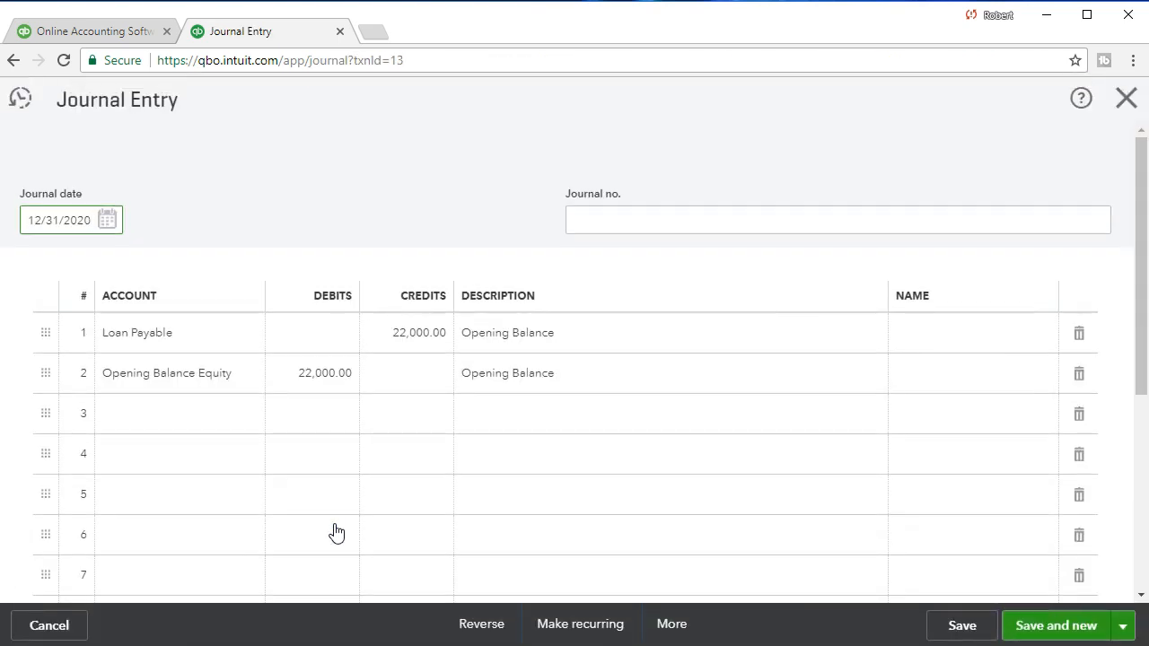
pyautogui.click(337, 491)
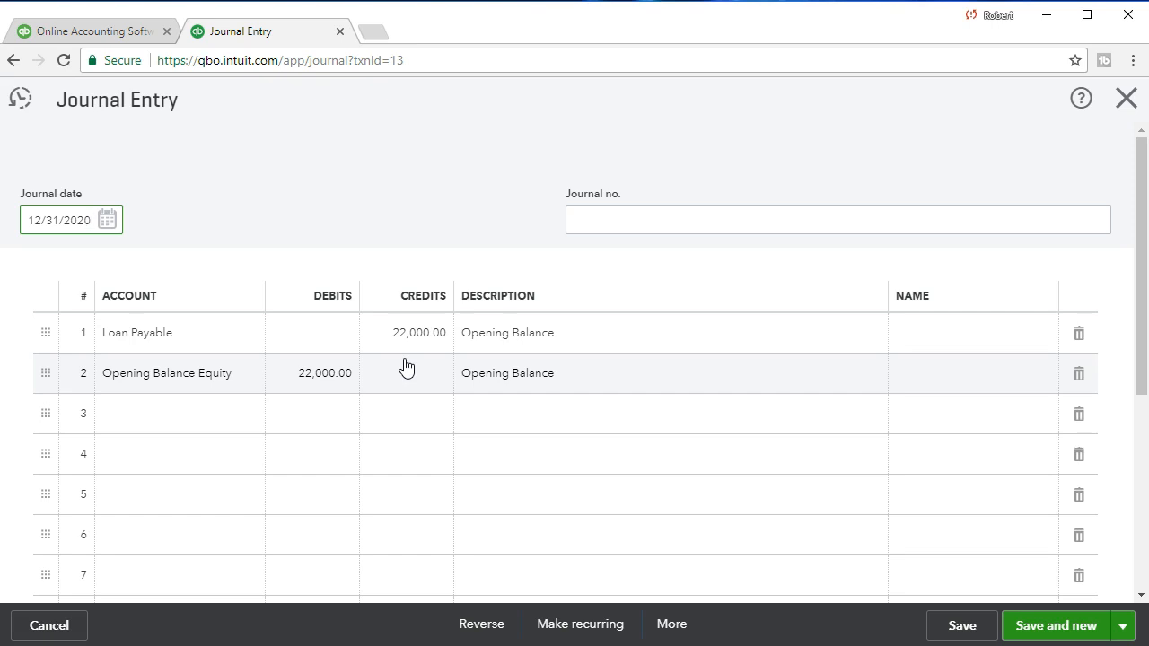
pyautogui.click(357, 395)
pyautogui.click(357, 345)
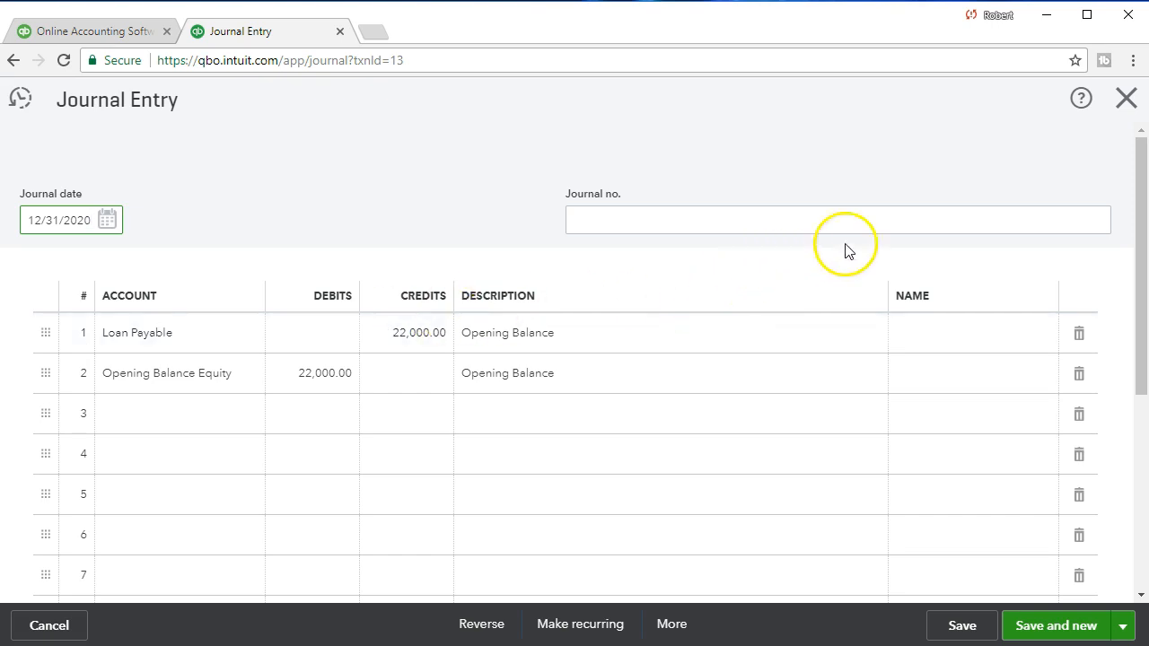
pyautogui.click(1124, 100)
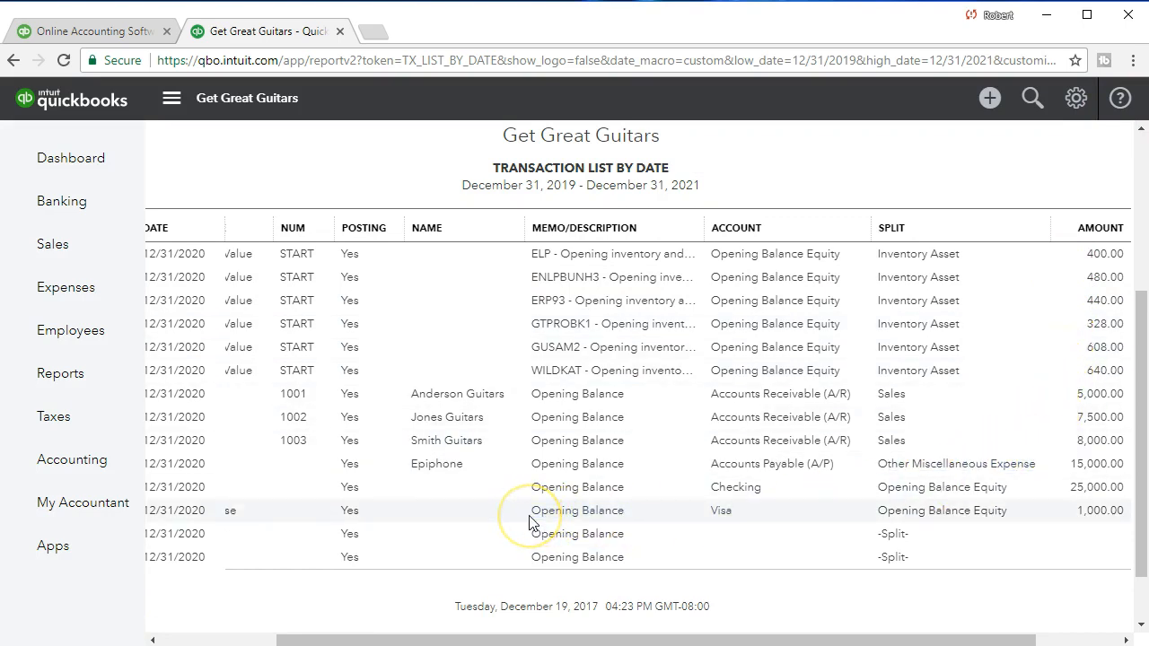
# - Export the Transaction List by Date report to Excel
pyautogui.scroll(1, 529, 523)
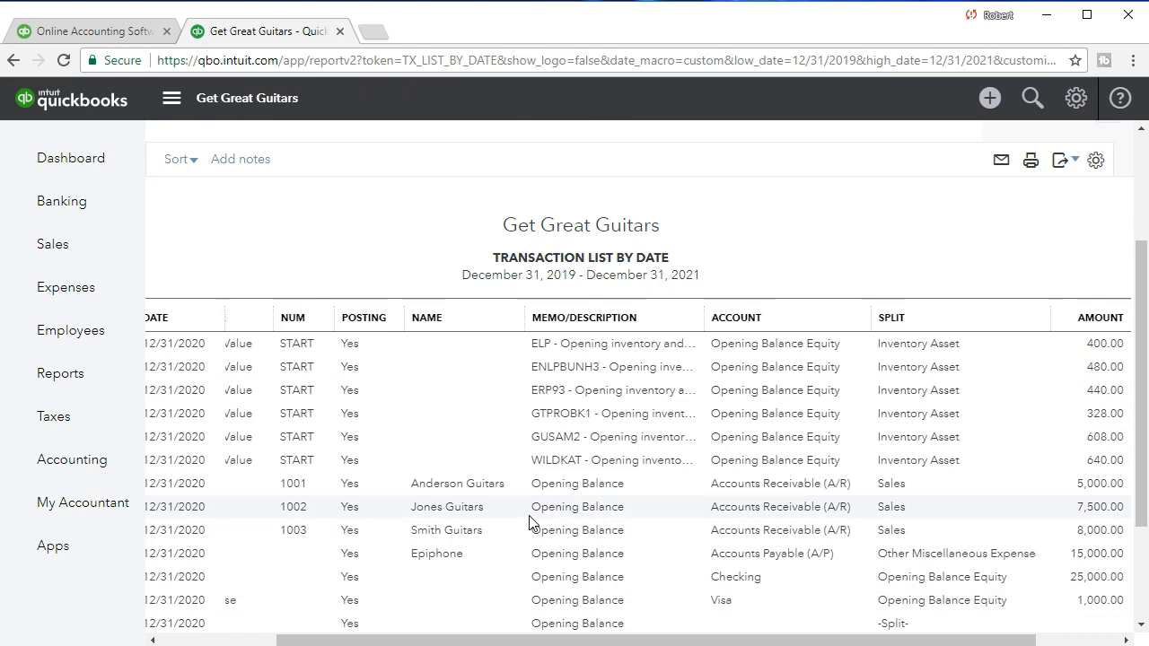
pyautogui.scroll(1, 530, 522)
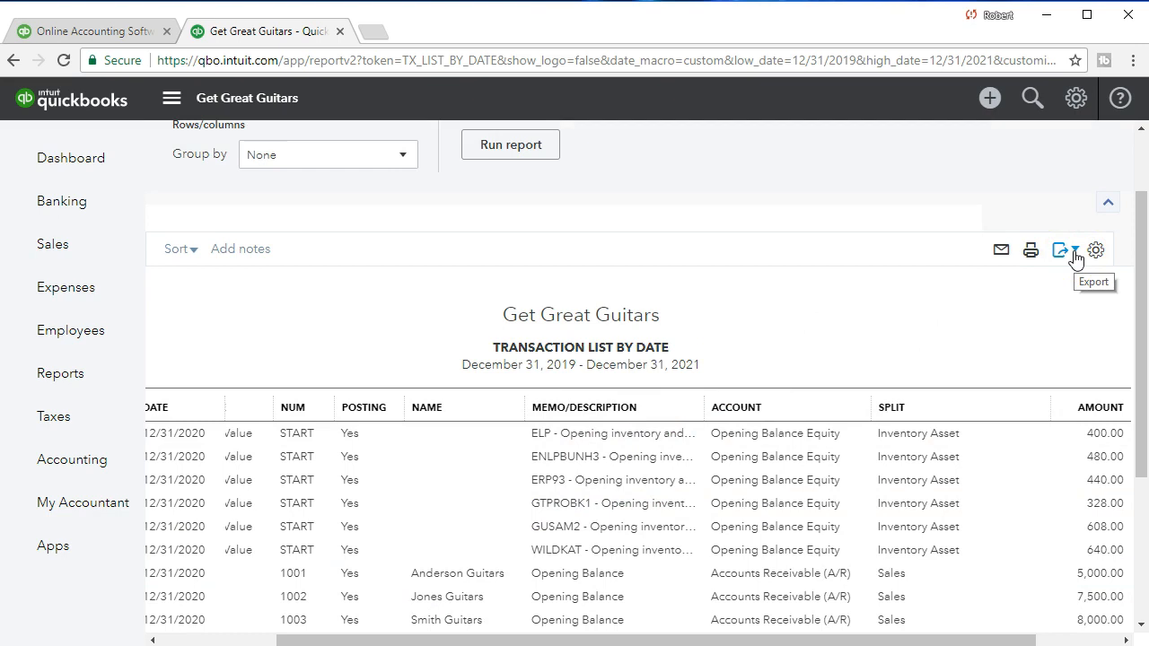
pyautogui.click(1075, 253)
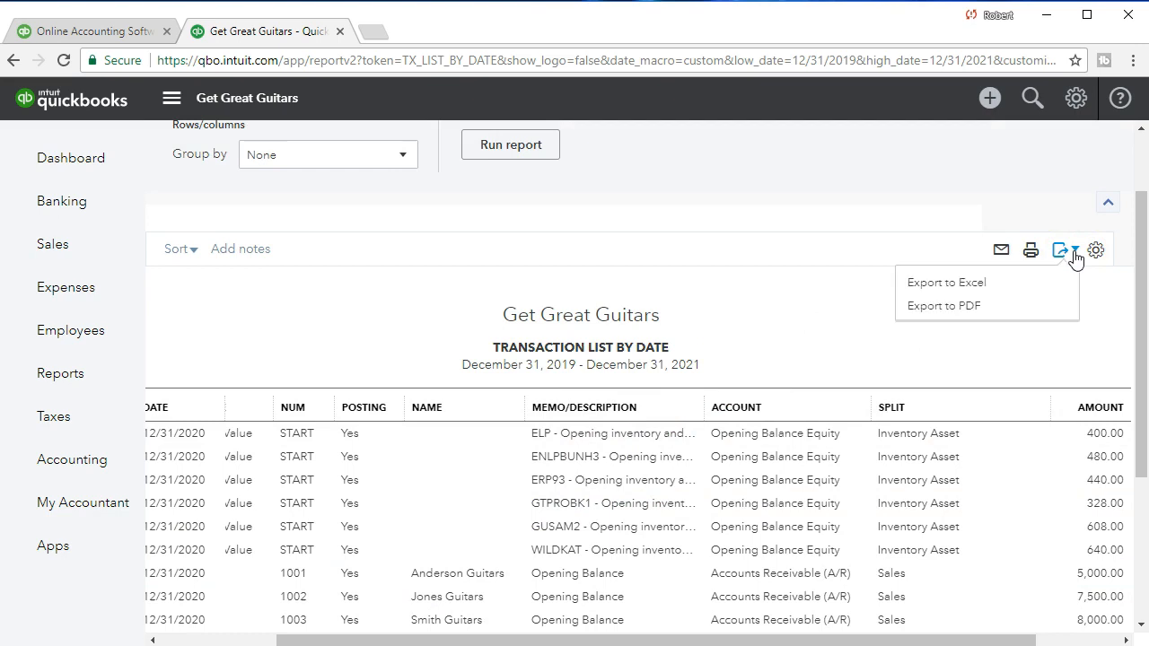
pyautogui.click(1026, 284)
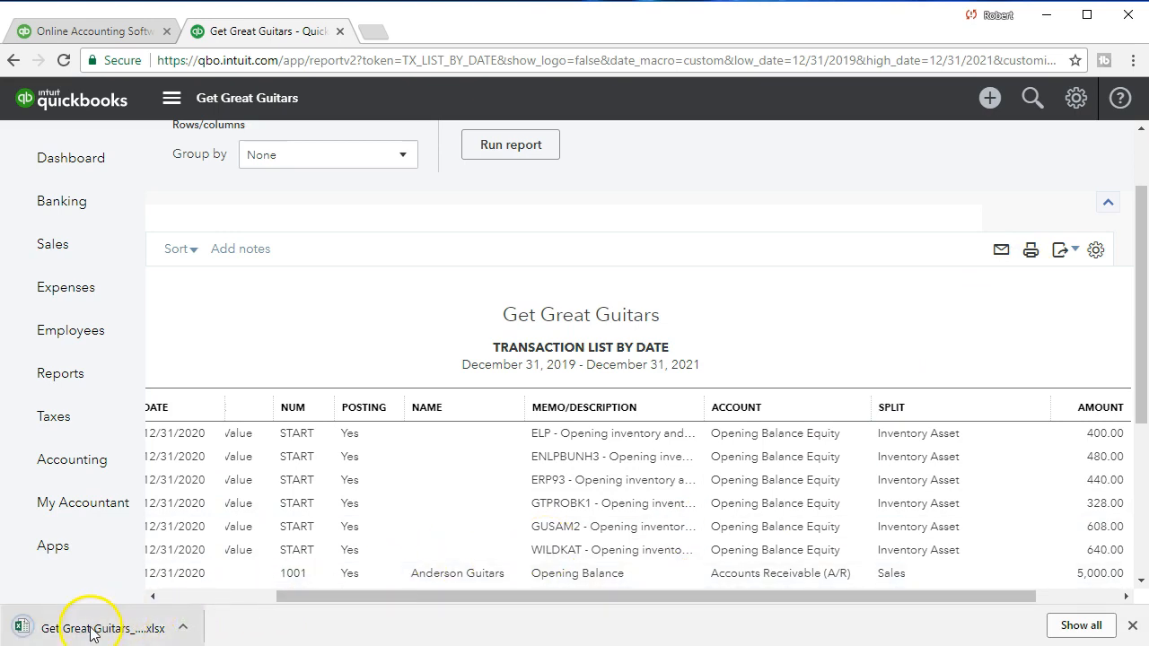
# - Open the downloaded report workbook in Excel and widen the Amount column so every amount fits
pyautogui.click(81, 634)
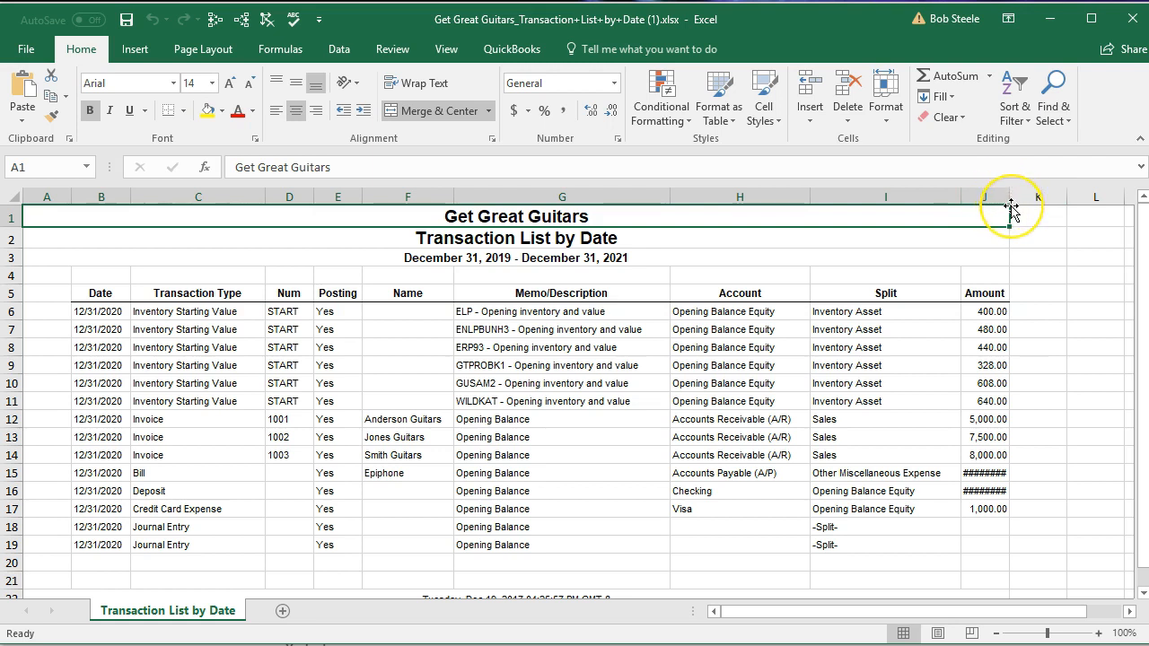
pyautogui.moveTo(1009, 196); pyautogui.dragTo(1019, 197)
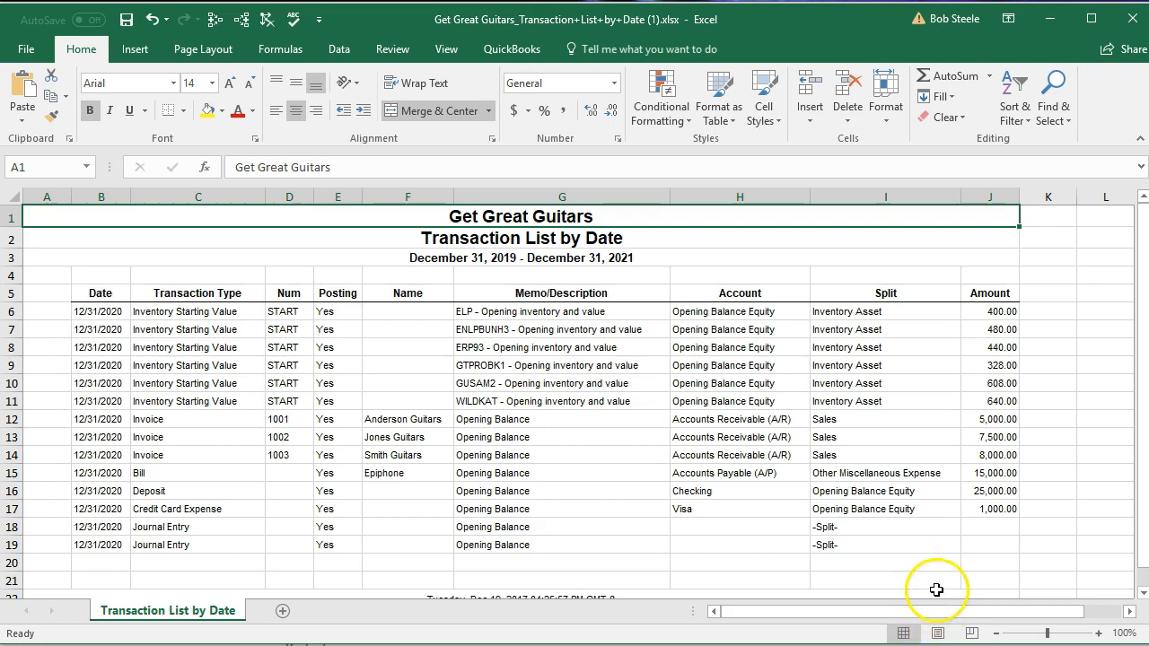
# - Check where the sheet splits across printed pages using Page Layout view and Page Break Preview, and return to Normal view
pyautogui.click(944, 635)
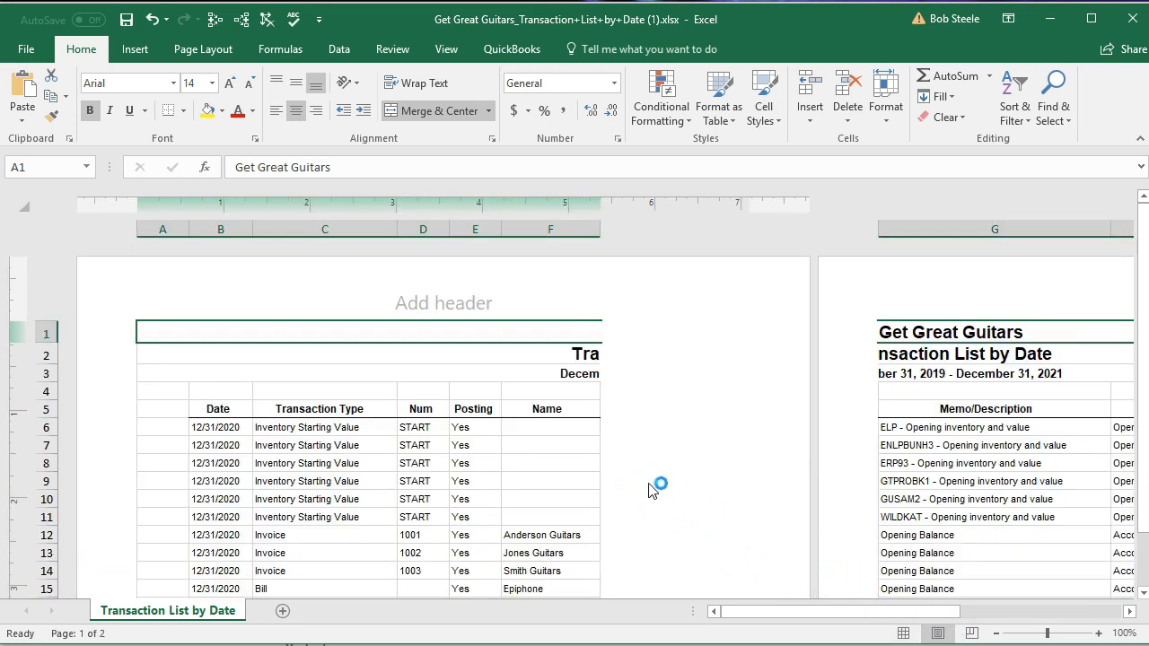
pyautogui.click(969, 635)
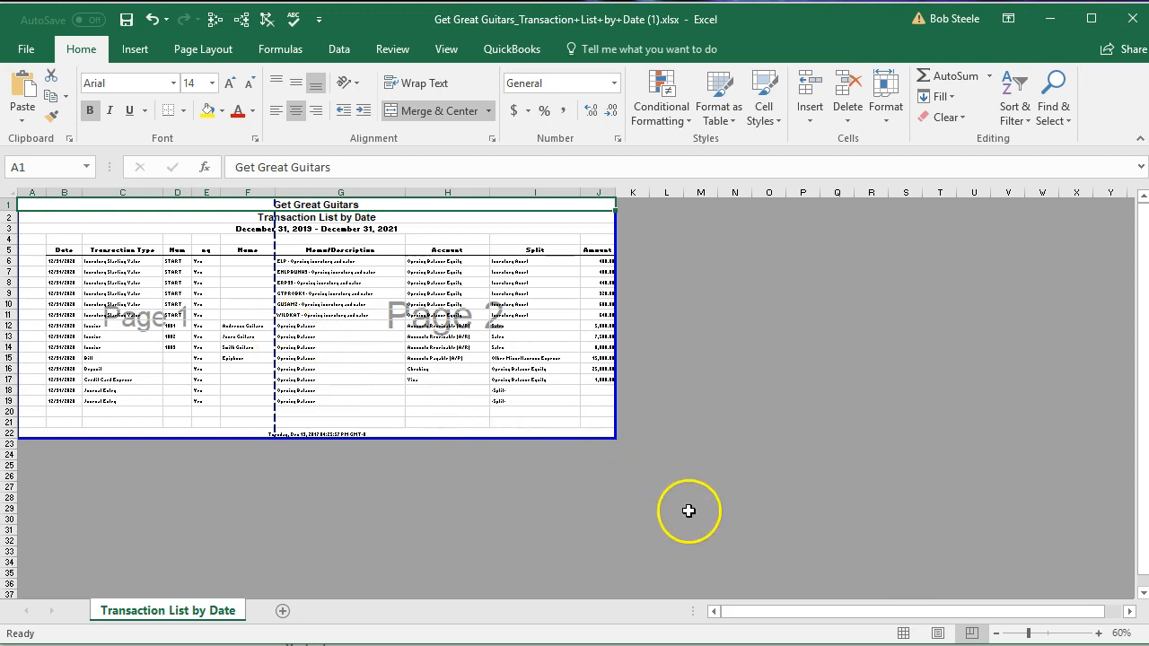
pyautogui.click(902, 634)
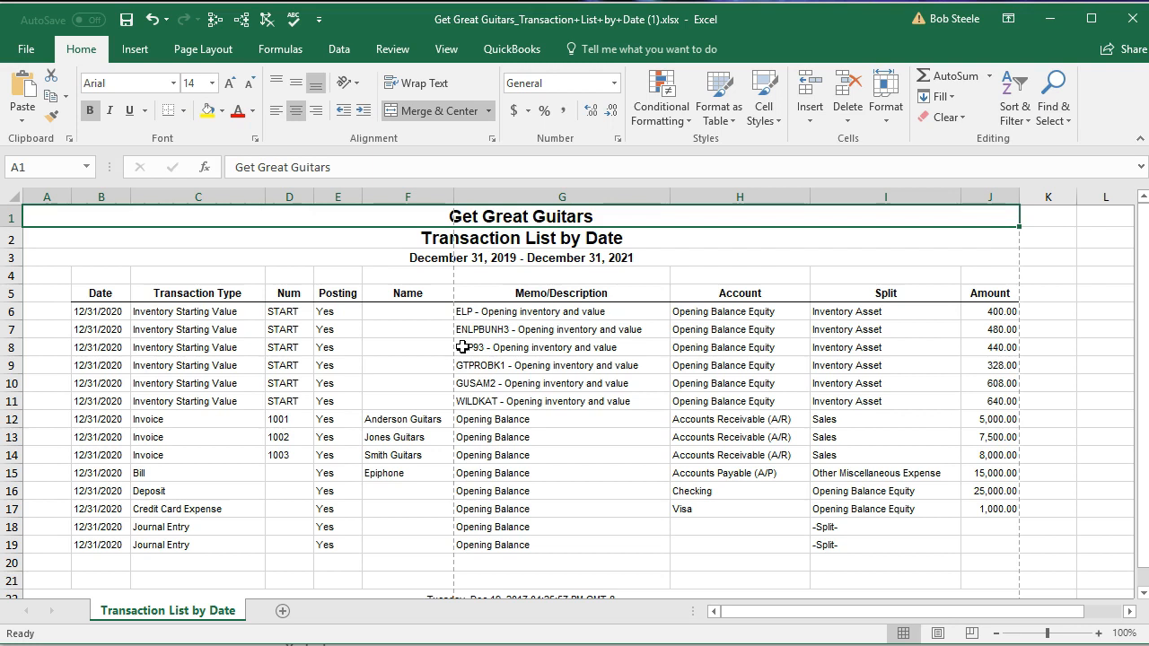
pyautogui.click(408, 364)
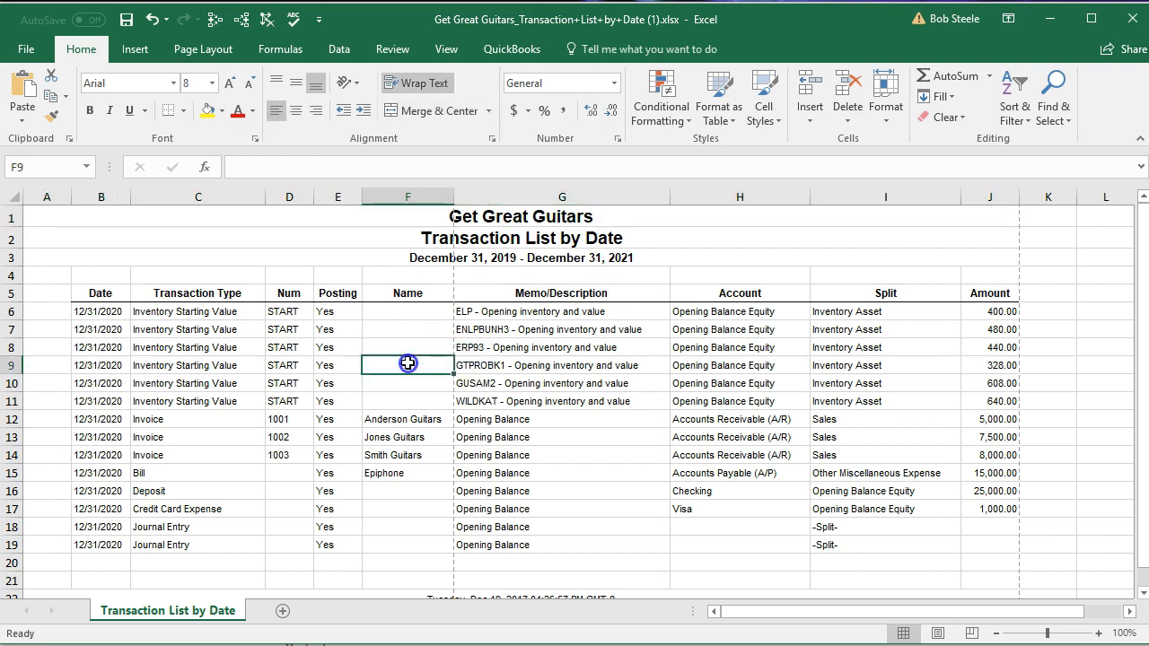
pyautogui.click(508, 364)
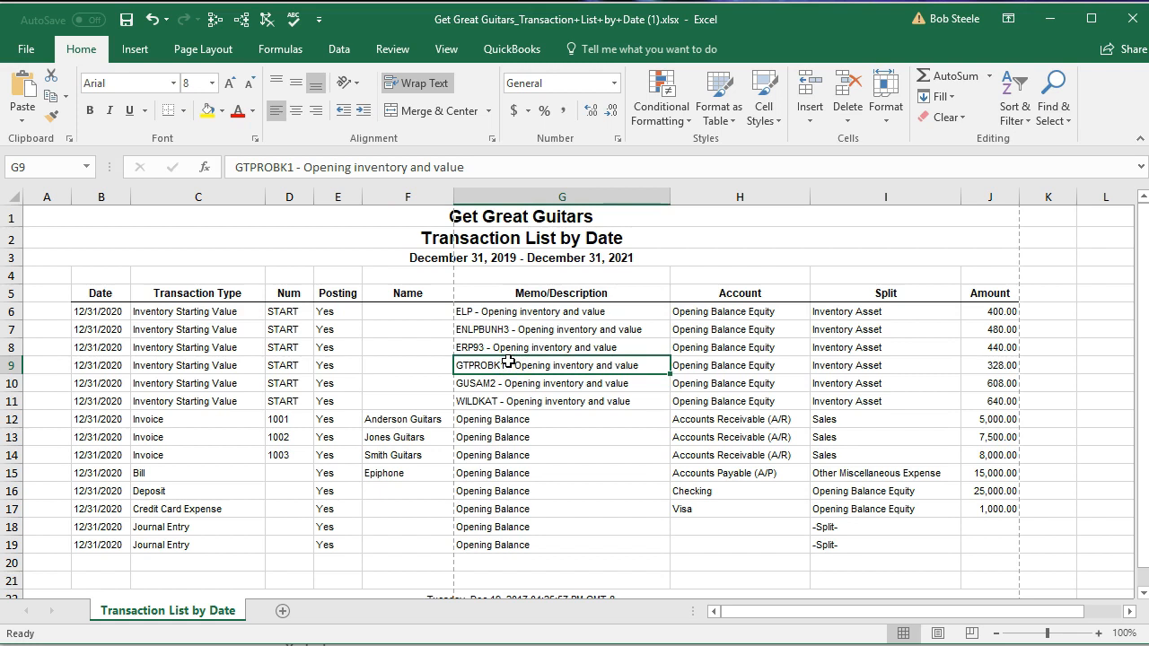
pyautogui.click(492, 354)
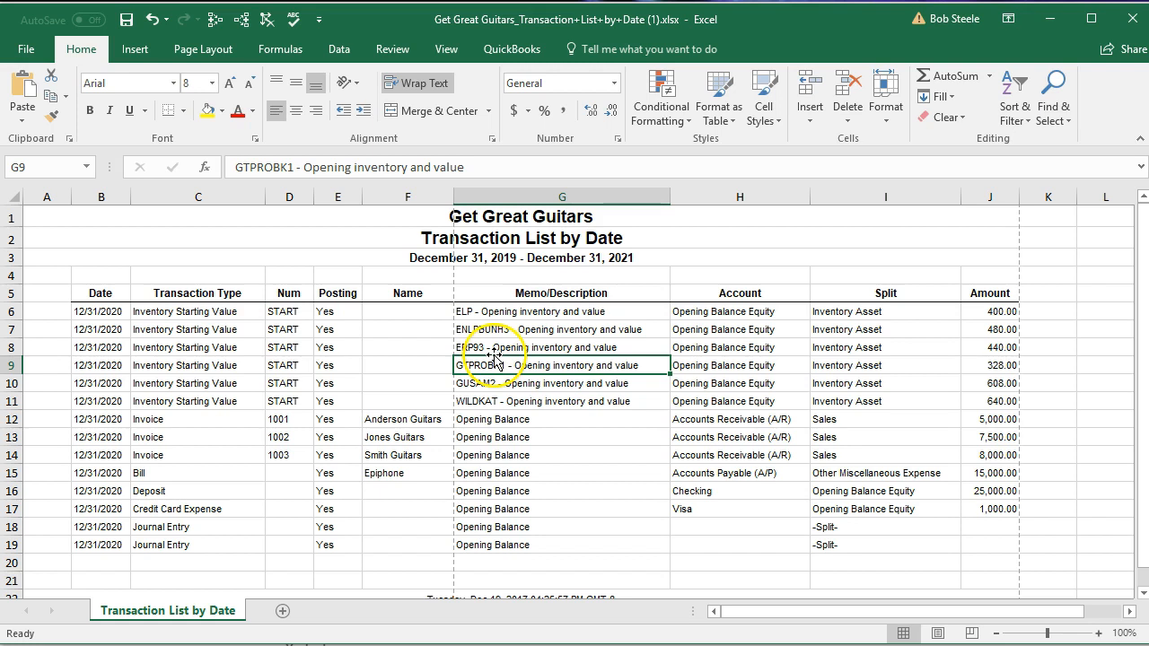
pyautogui.click(411, 355)
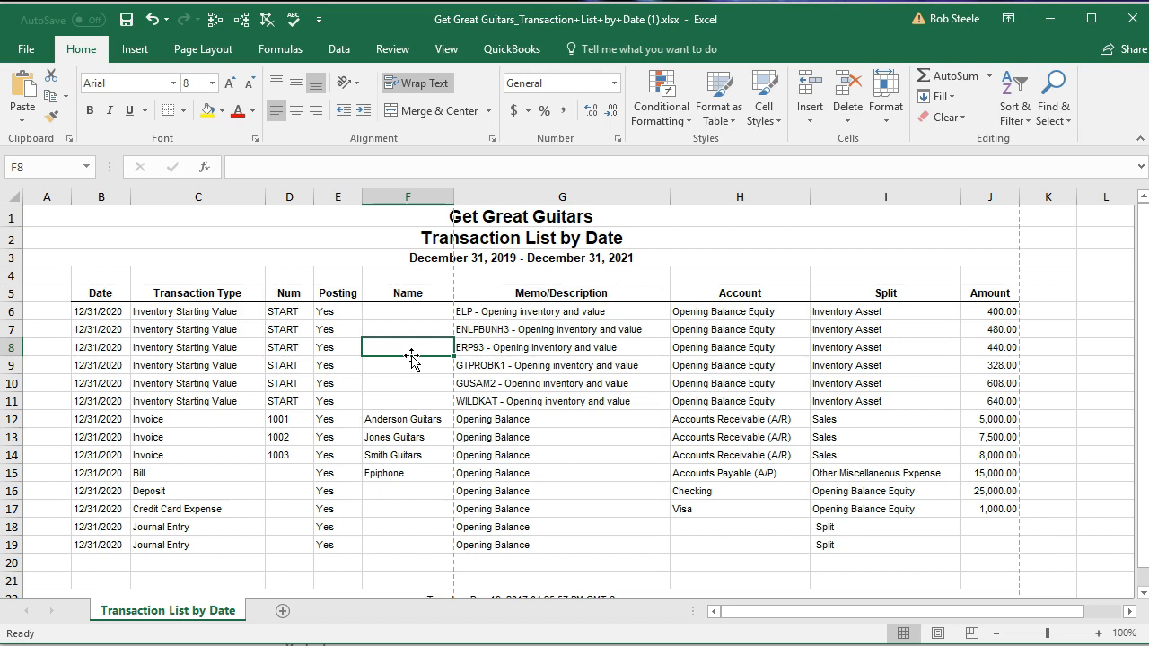
# - Set the worksheet's page orientation to Landscape and check the page break across the report
pyautogui.click(204, 50)
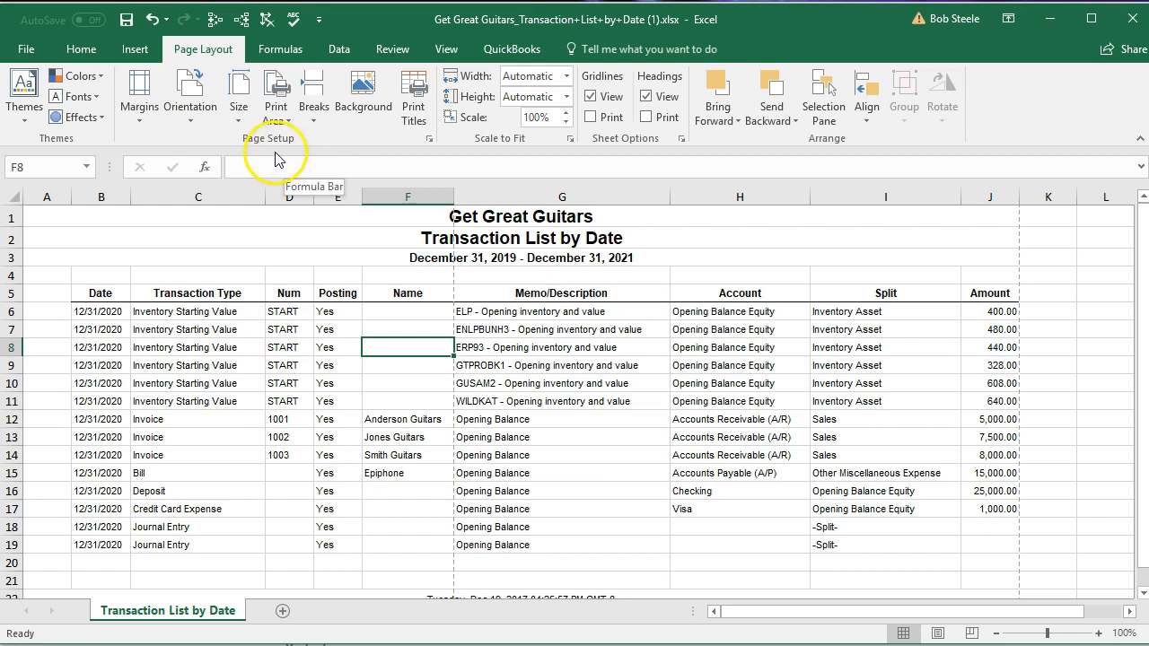
pyautogui.click(201, 123)
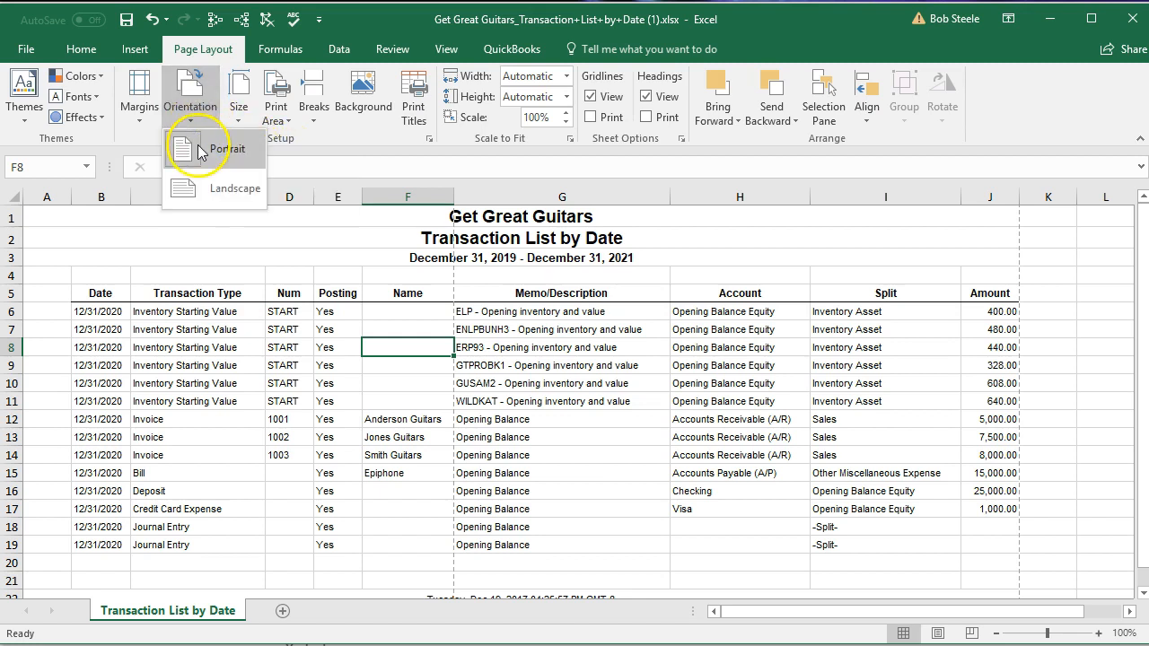
pyautogui.click(231, 190)
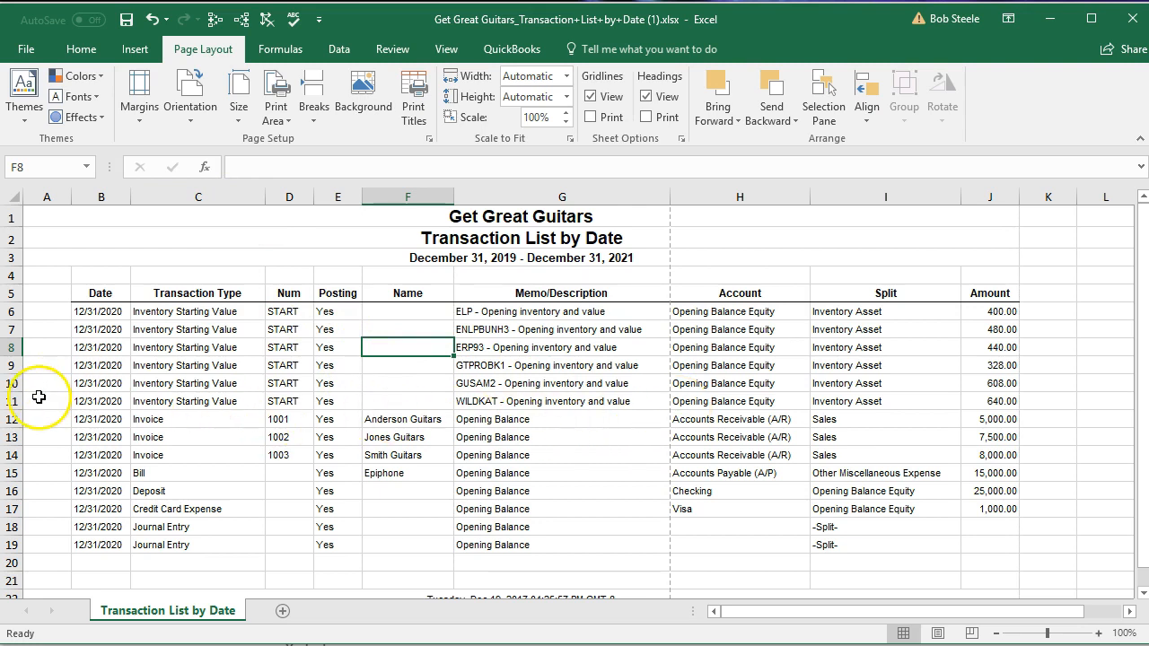
pyautogui.scroll(-4, 37, 398)
pyautogui.scroll(4, 37, 398)
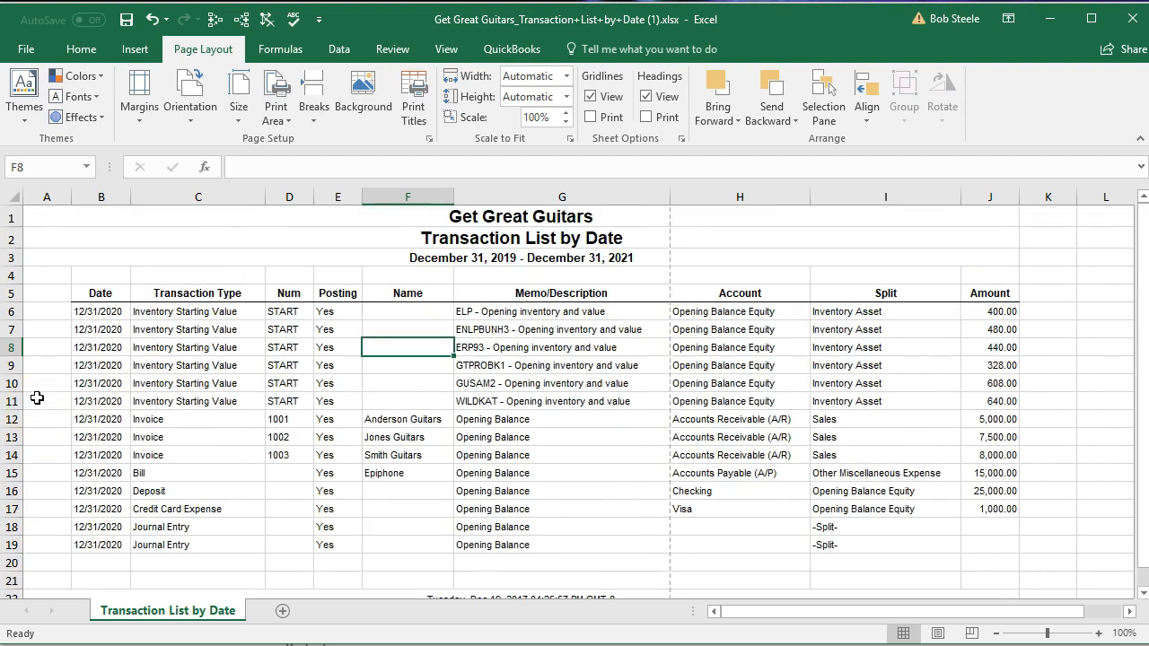
pyautogui.click(42, 197)
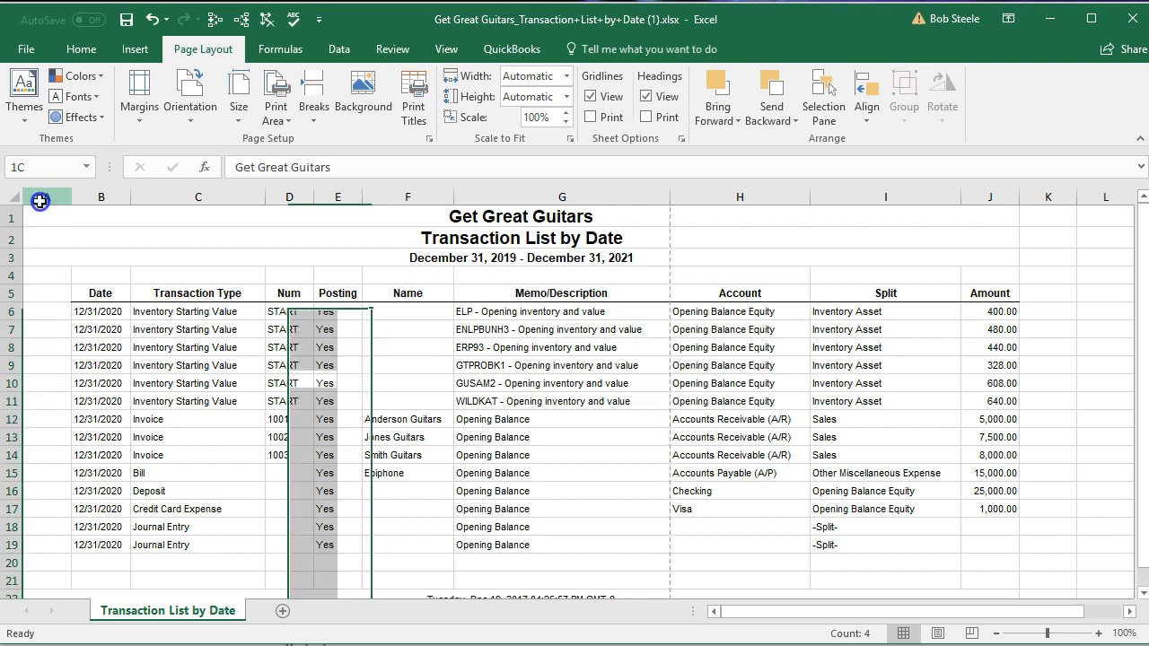
pyautogui.click(43, 234)
pyautogui.rightClick(43, 234)
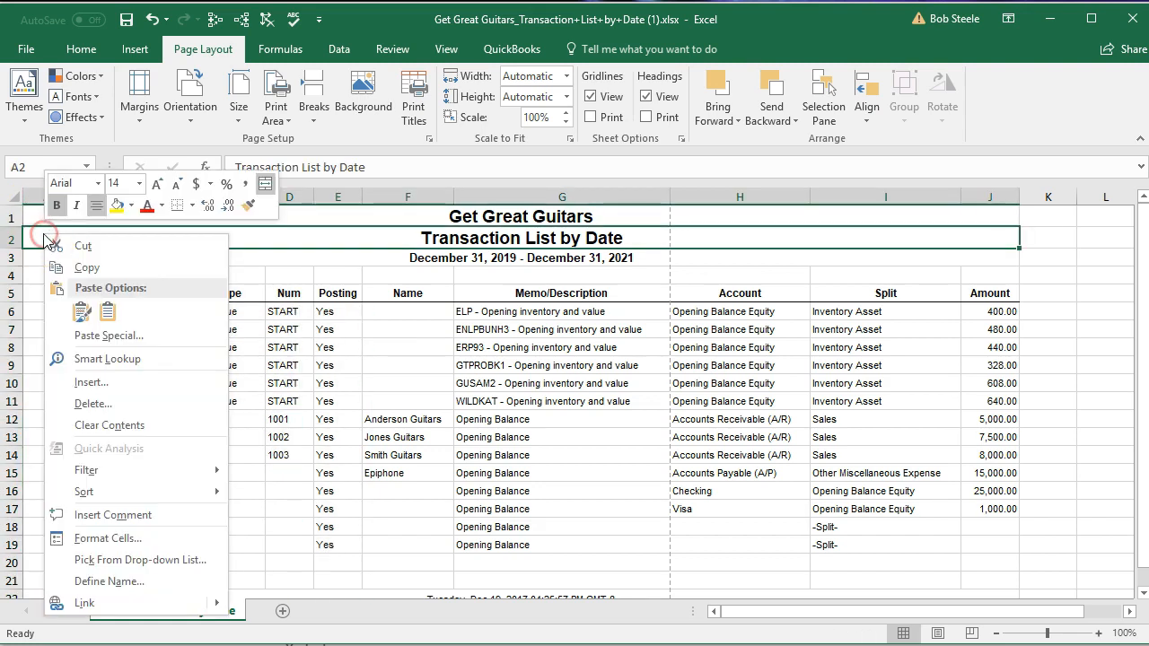
pyautogui.click(34, 309)
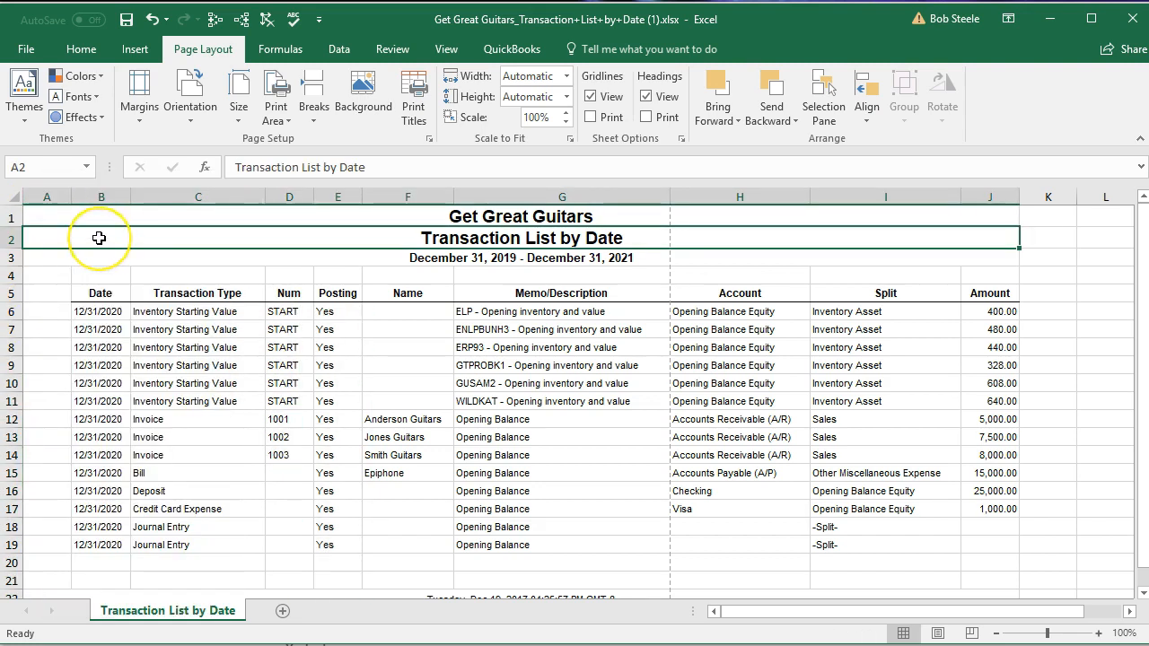
pyautogui.click(99, 237)
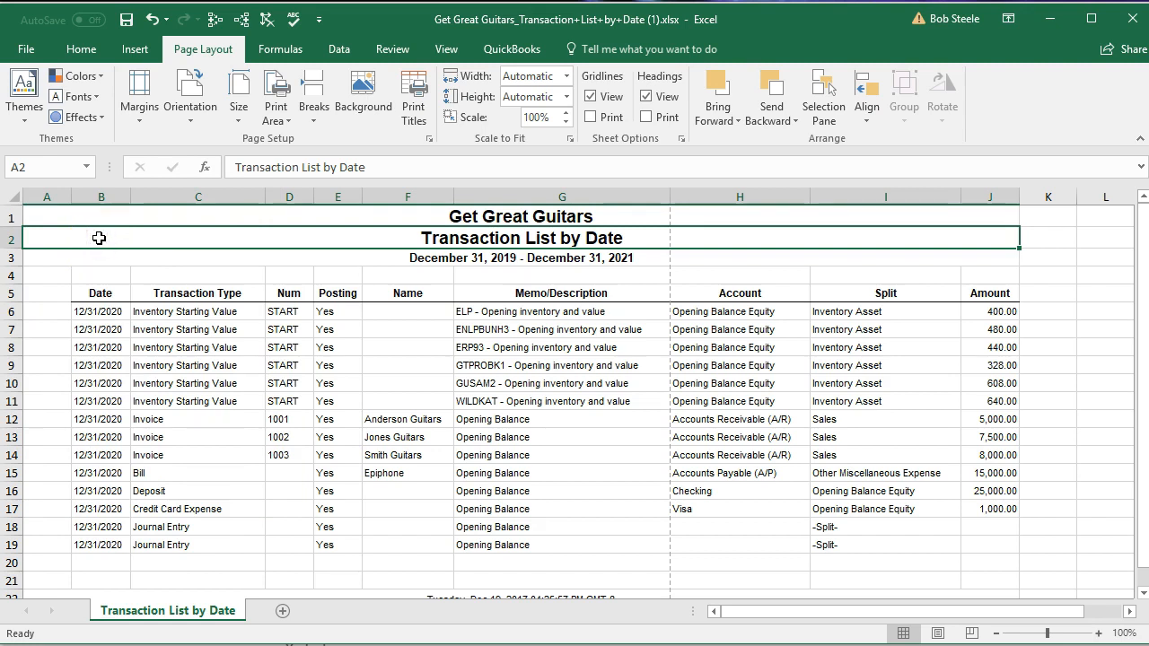
# - Try deleting the empty column A from the sheet, and undo the deletion
pyautogui.click(52, 192)
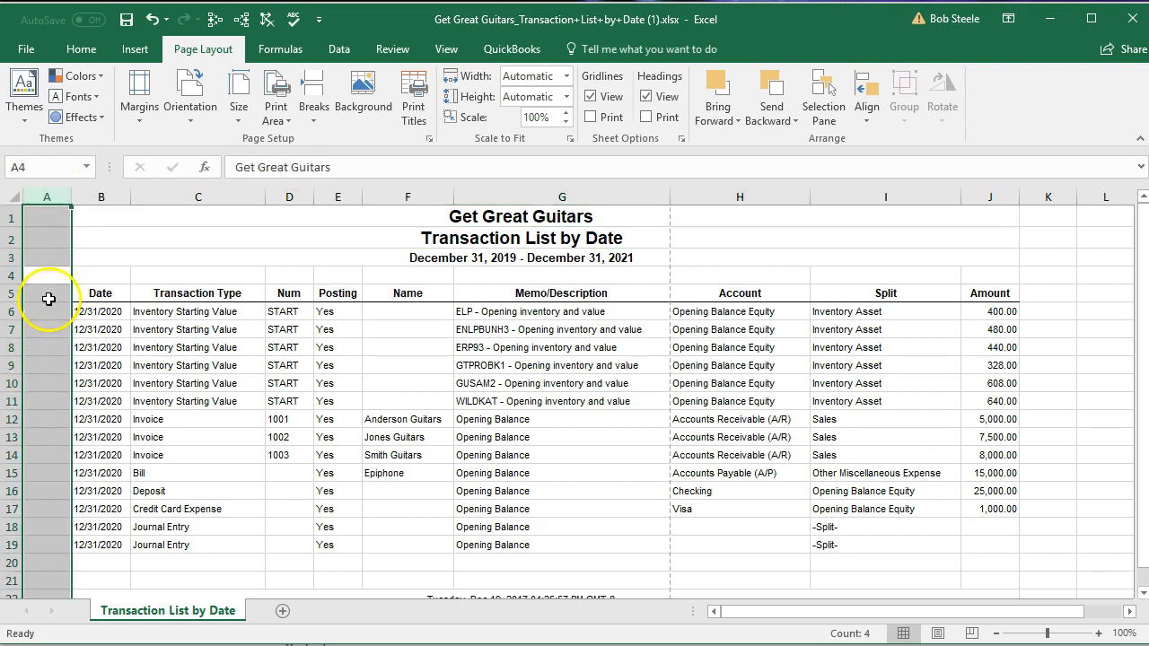
pyautogui.rightClick(52, 391)
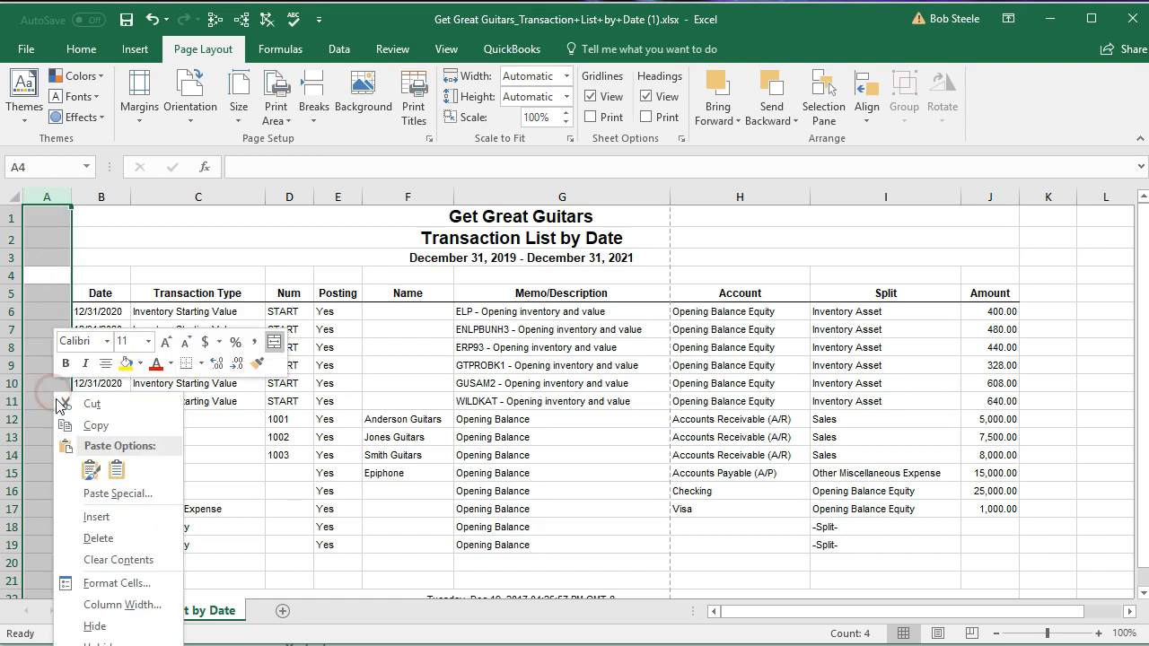
pyautogui.click(100, 539)
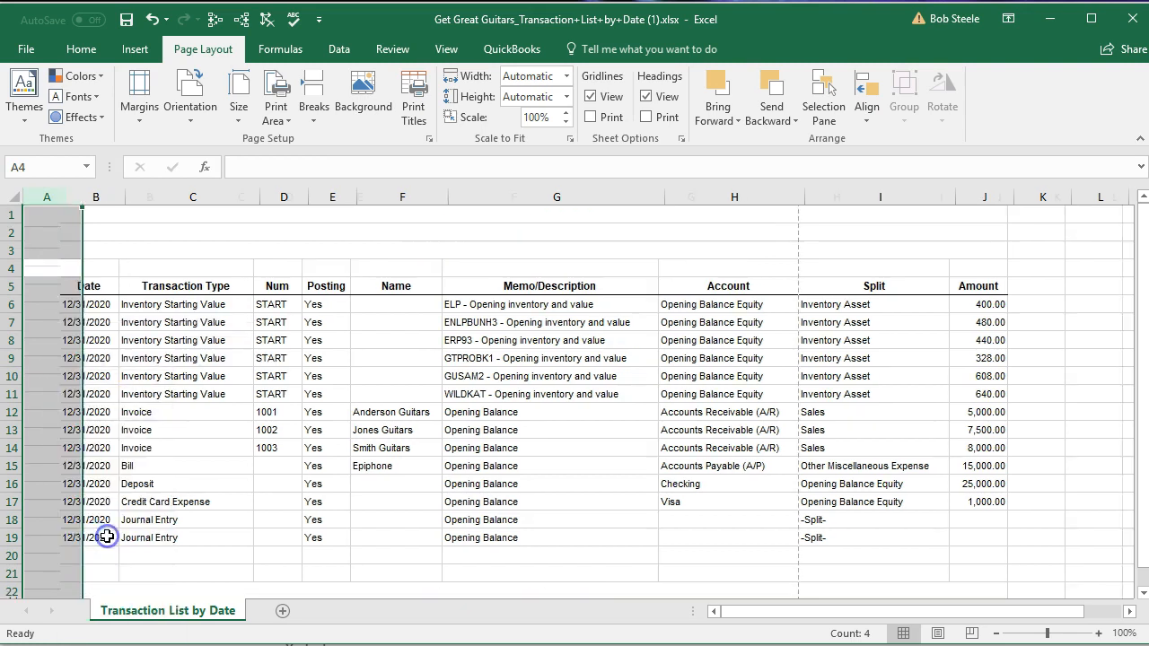
pyautogui.click(153, 520)
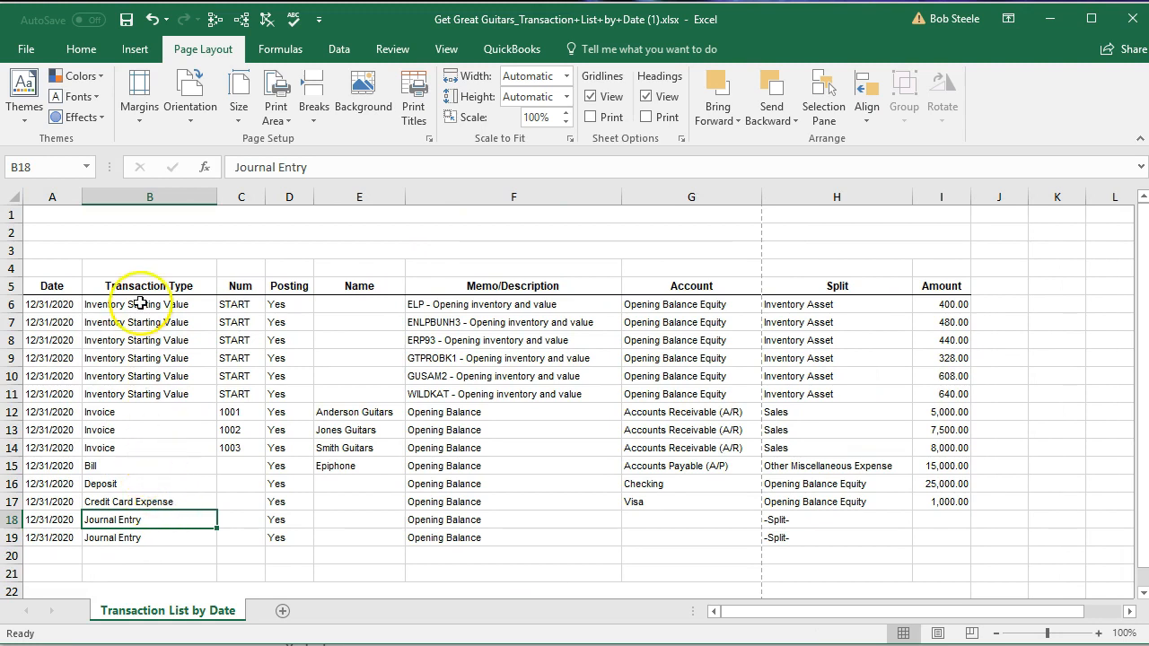
pyautogui.click(151, 20)
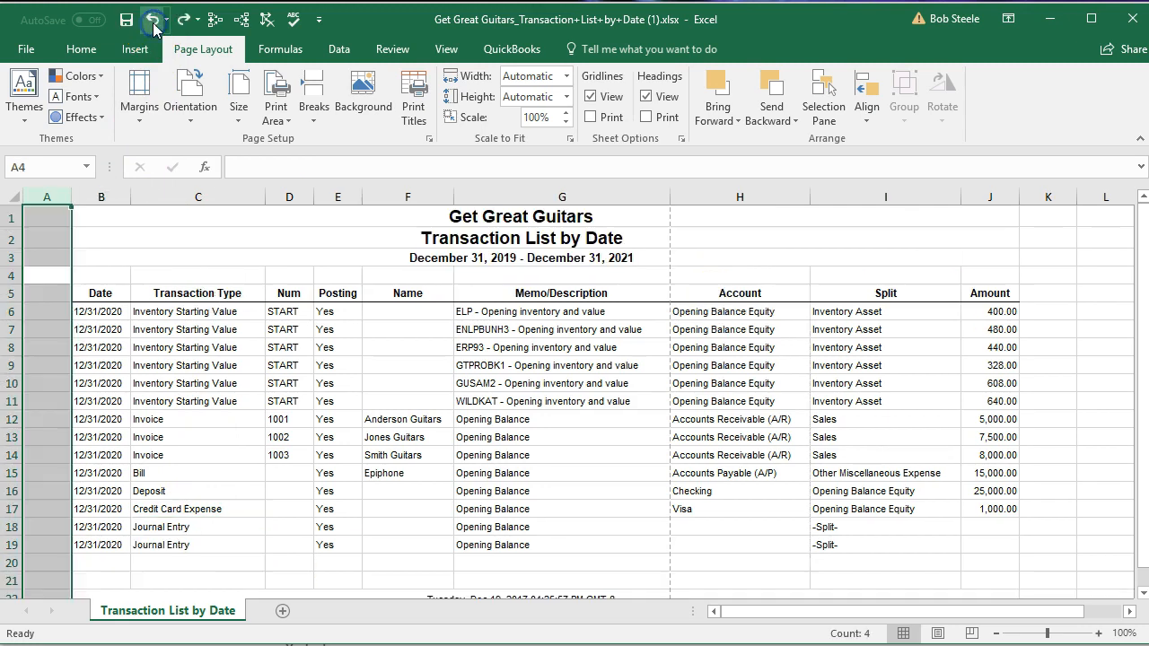
pyautogui.click(182, 364)
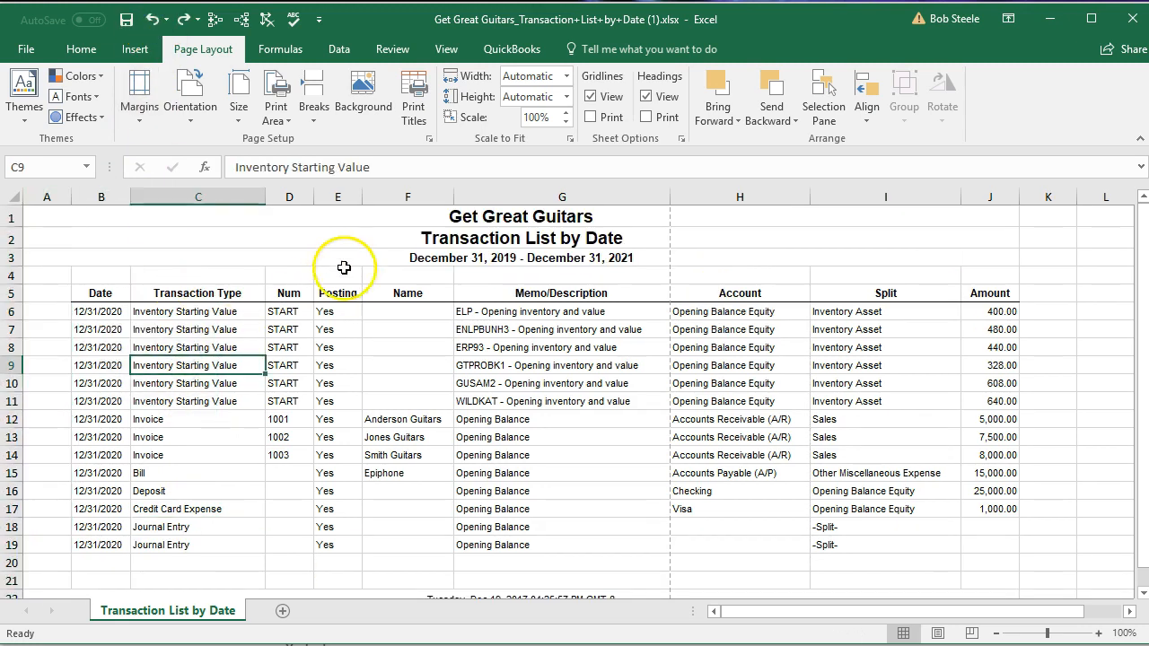
# - Open the print preview of the Transaction List by Date sheet and check its page orientation options
pyautogui.click(416, 219)
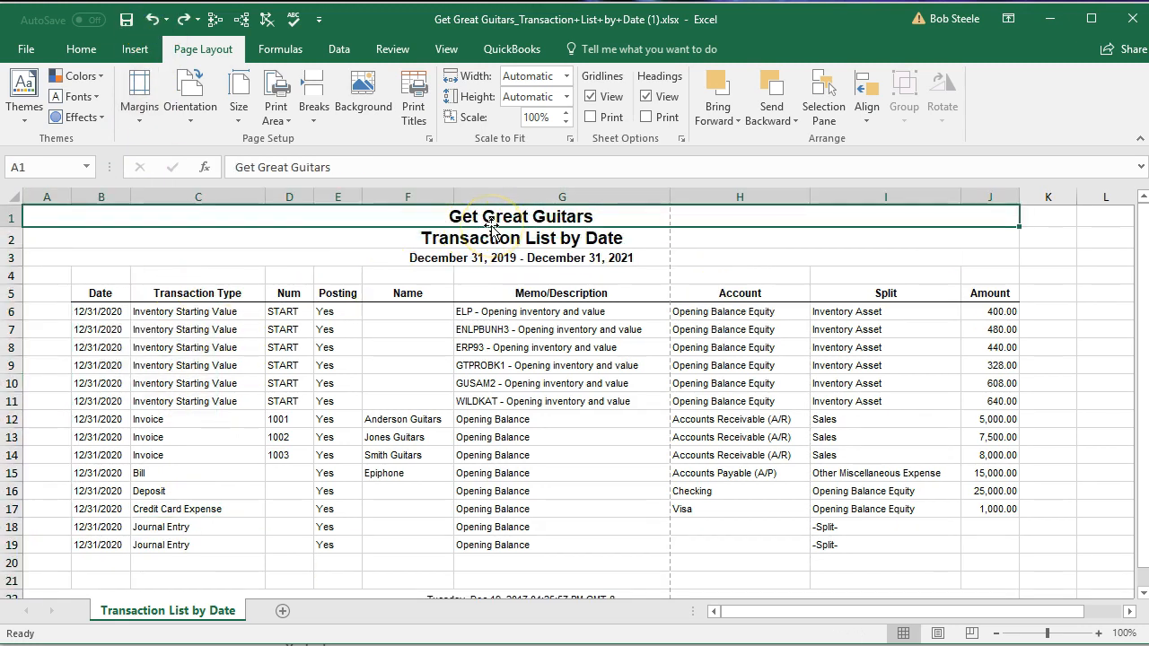
pyautogui.click(493, 234)
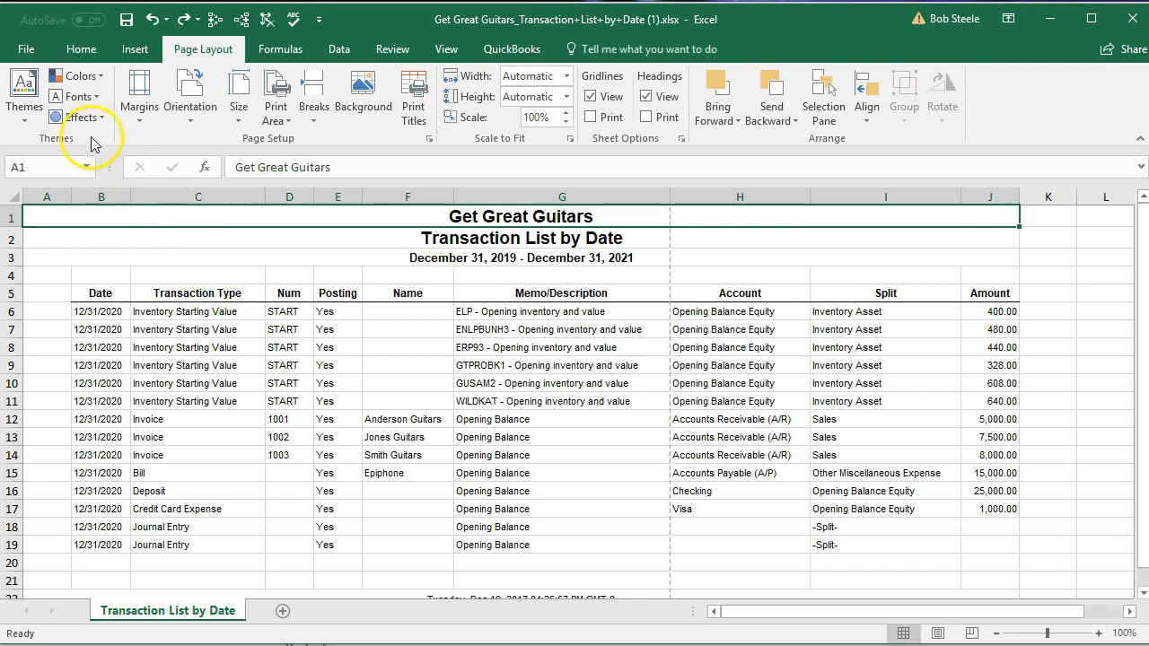
pyautogui.click(27, 52)
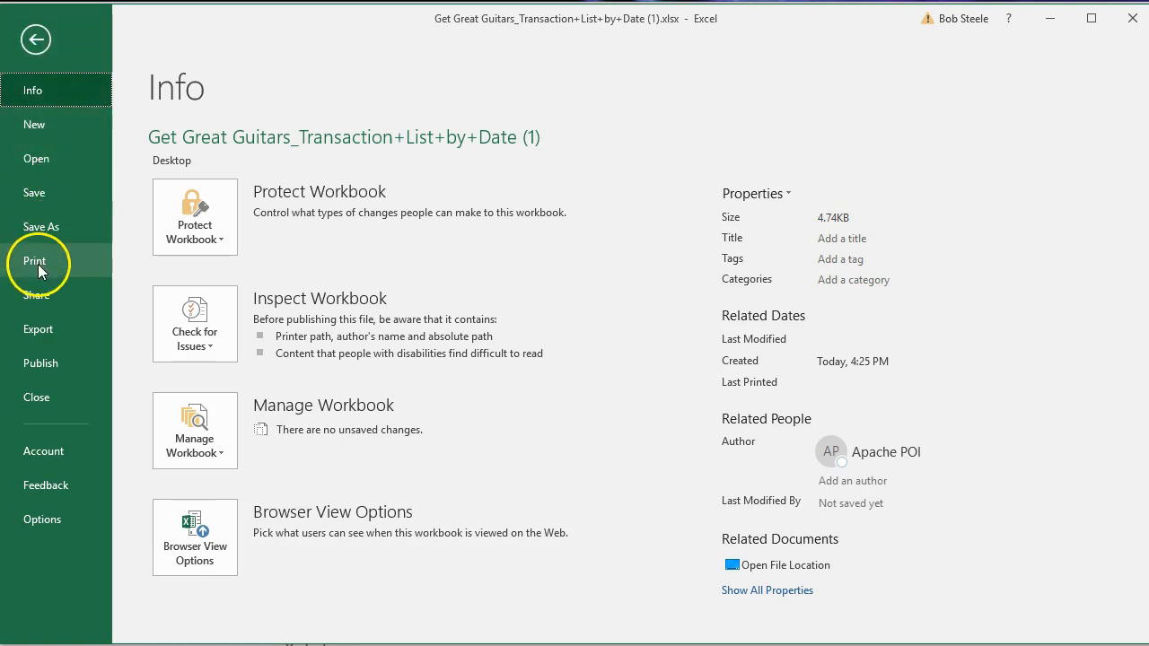
pyautogui.click(65, 263)
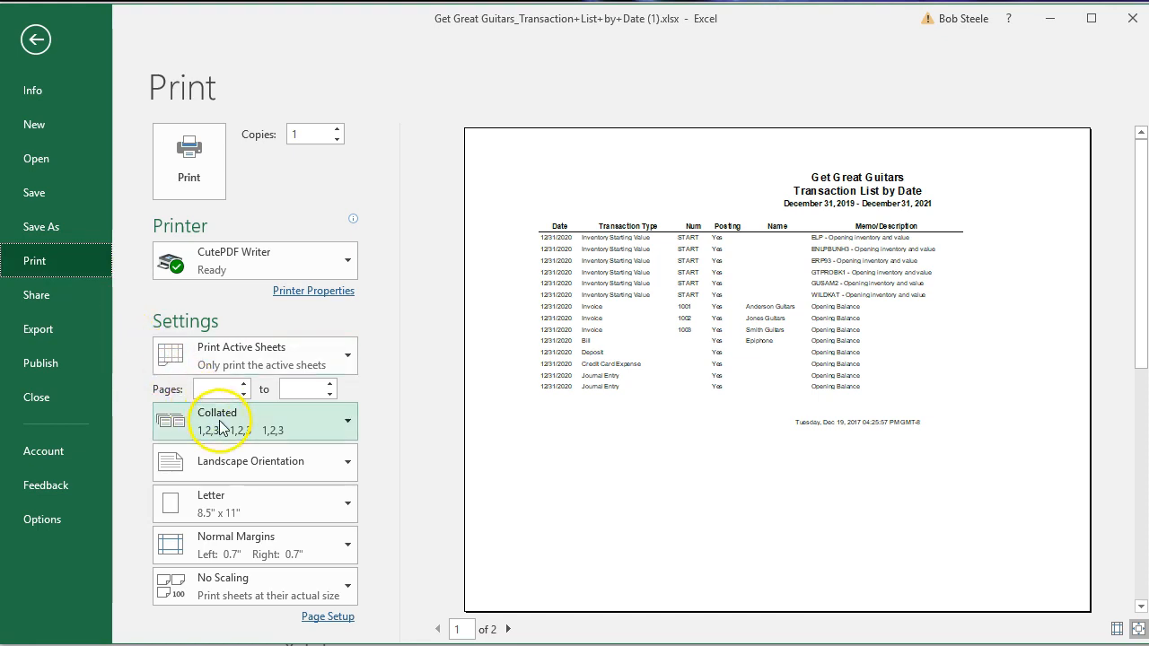
pyautogui.click(346, 461)
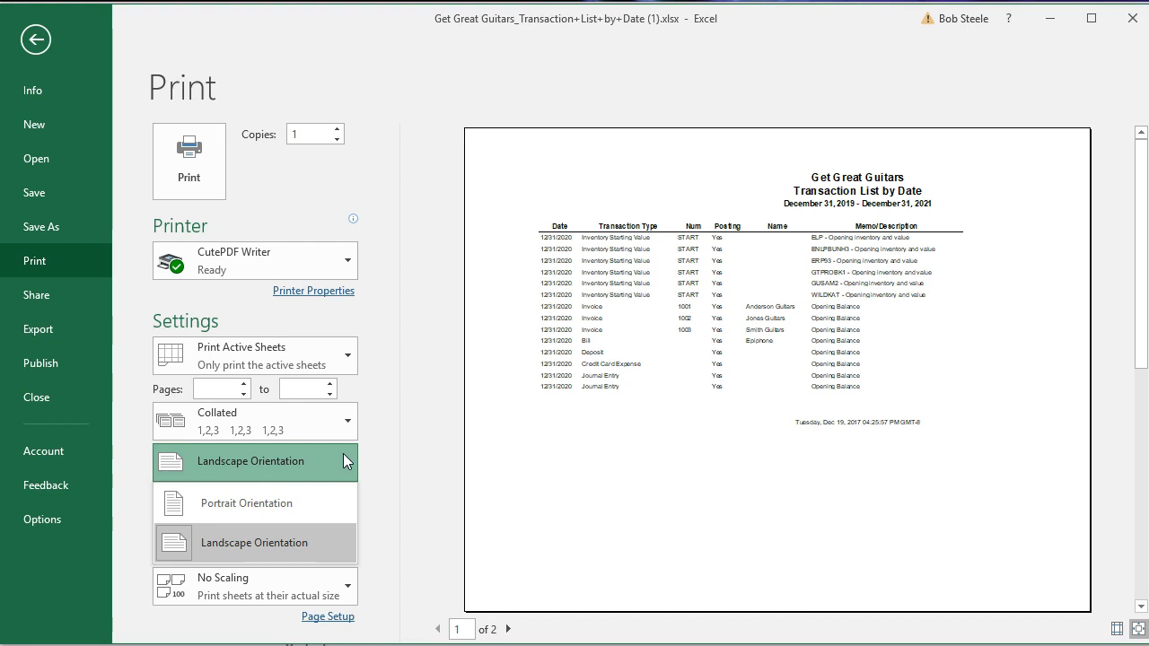
pyautogui.click(347, 461)
pyautogui.click(350, 505)
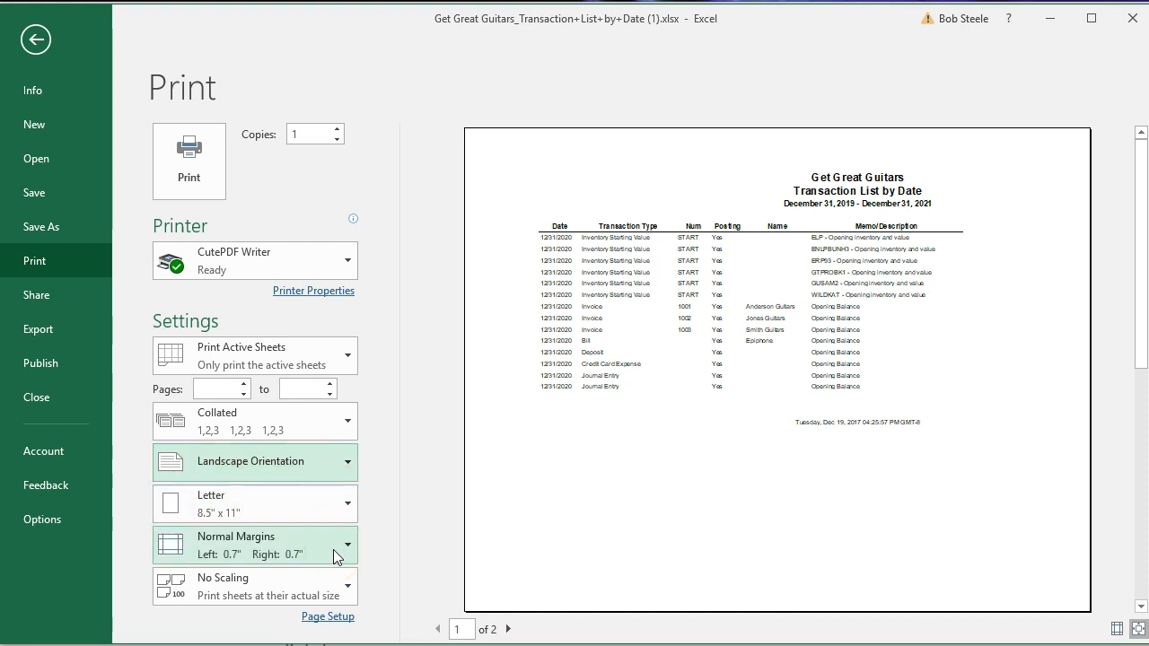
# - Set the print scaling to Fit Sheet on One Page, shrinking the Excel window so the full list of scaling options can be reached
pyautogui.click(350, 593)
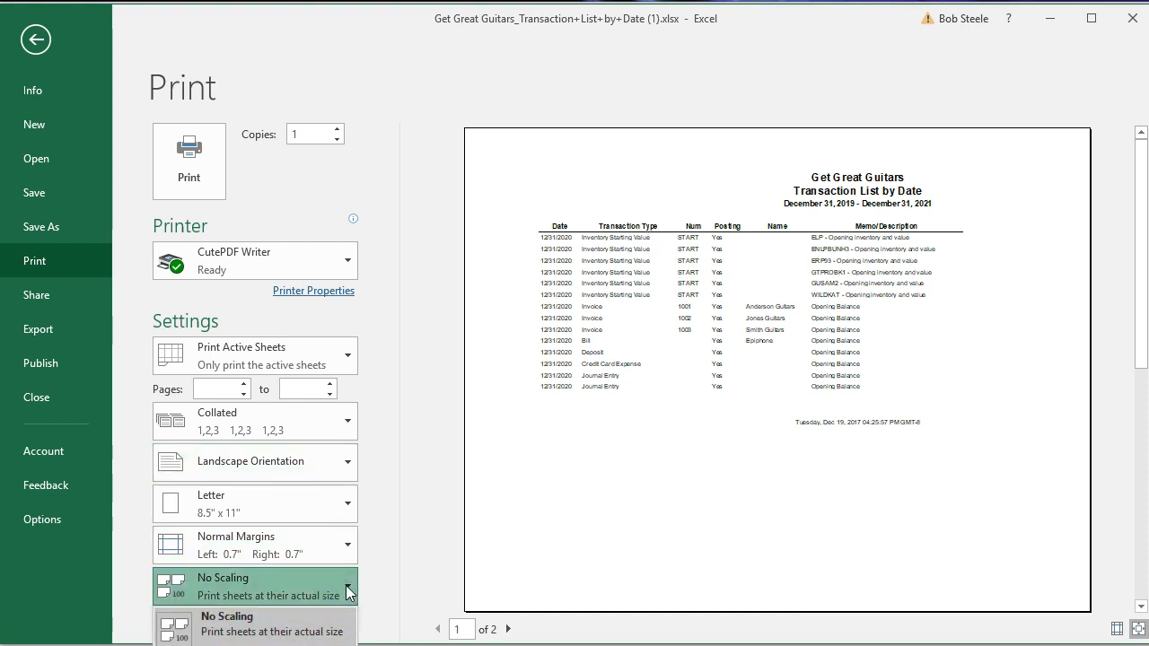
pyautogui.click(348, 593)
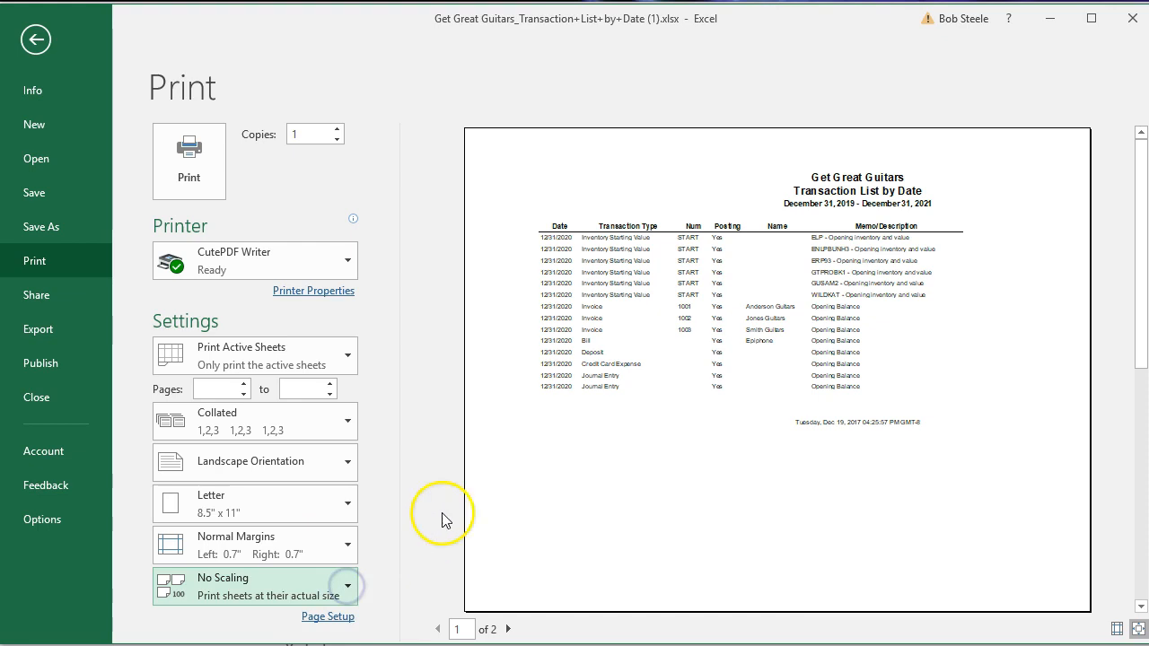
pyautogui.moveTo(765, 24); pyautogui.dragTo(766, 0)
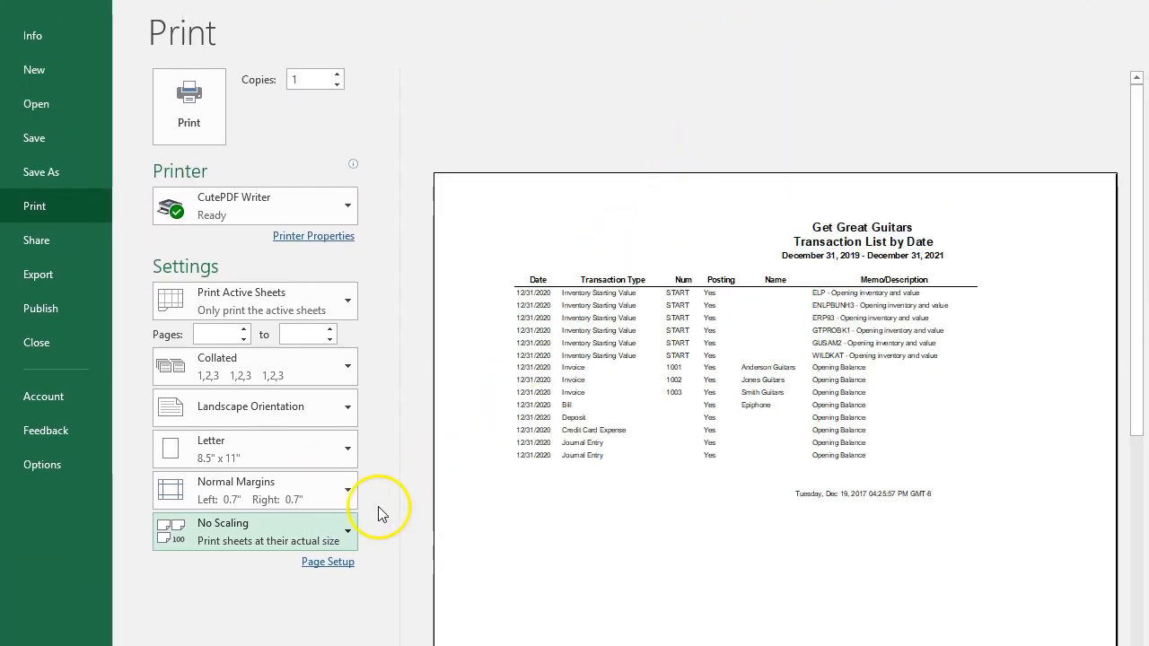
pyautogui.click(346, 534)
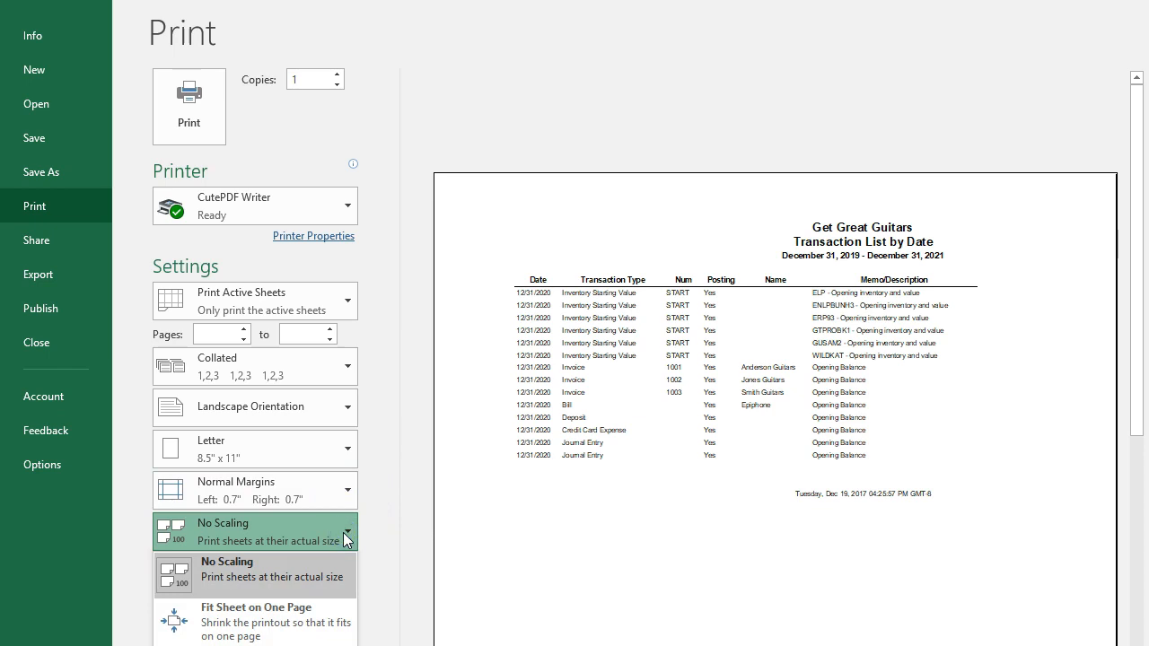
pyautogui.click(405, 532)
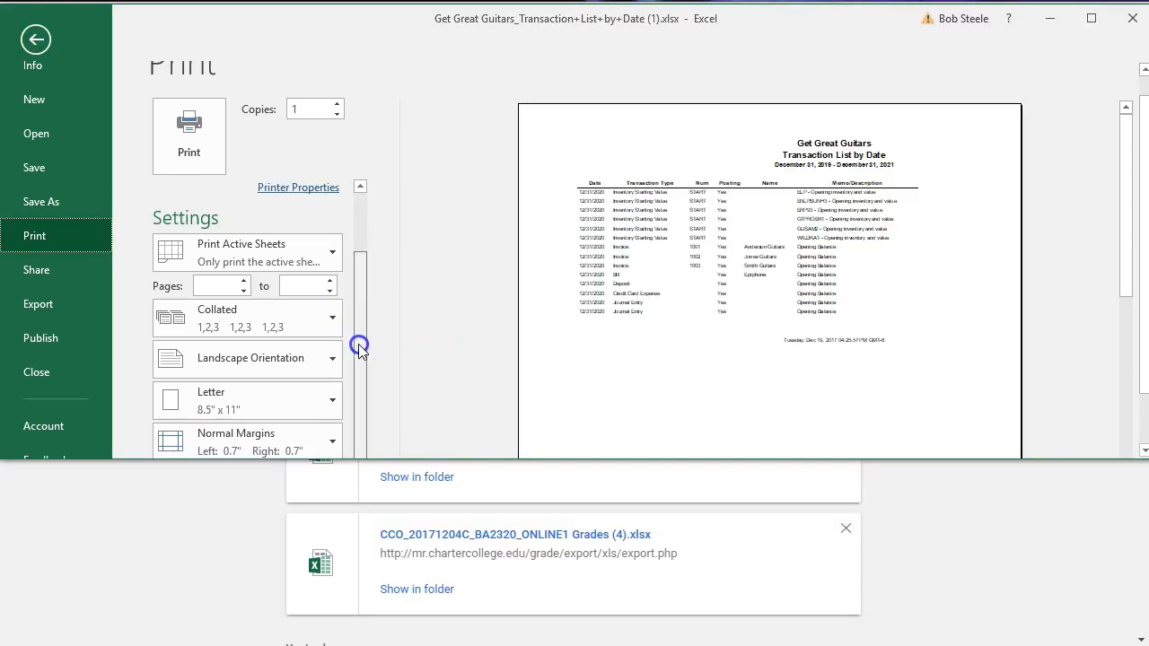
pyautogui.scroll(-2, 350, 390)
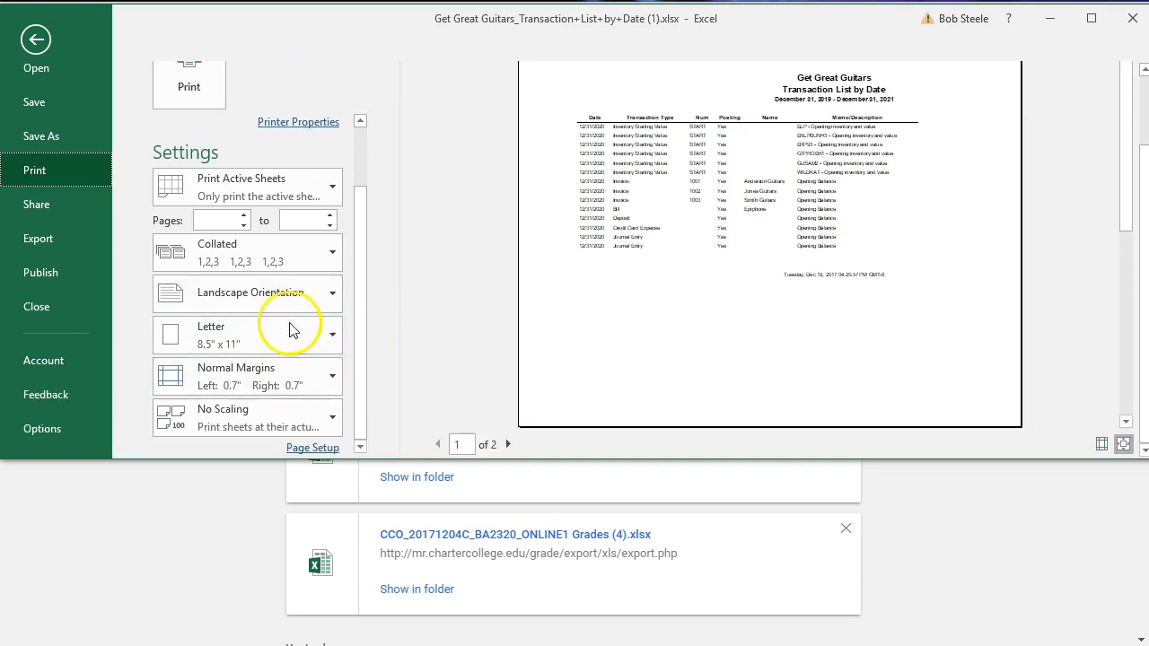
pyautogui.click(467, 240)
pyautogui.click(268, 419)
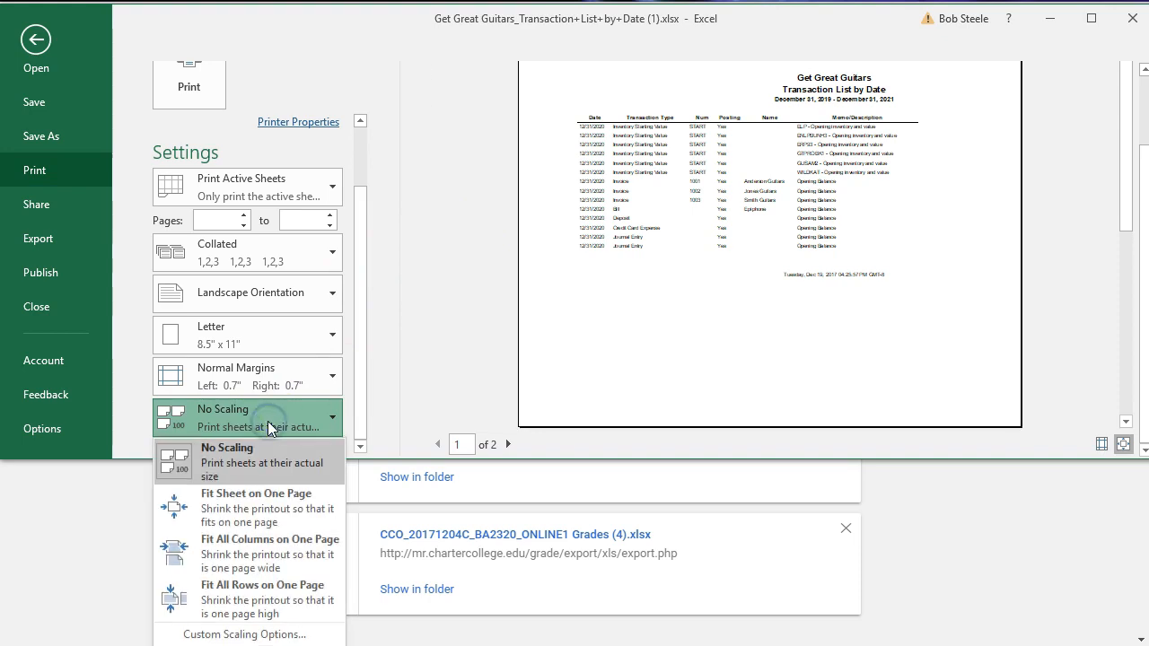
pyautogui.click(264, 509)
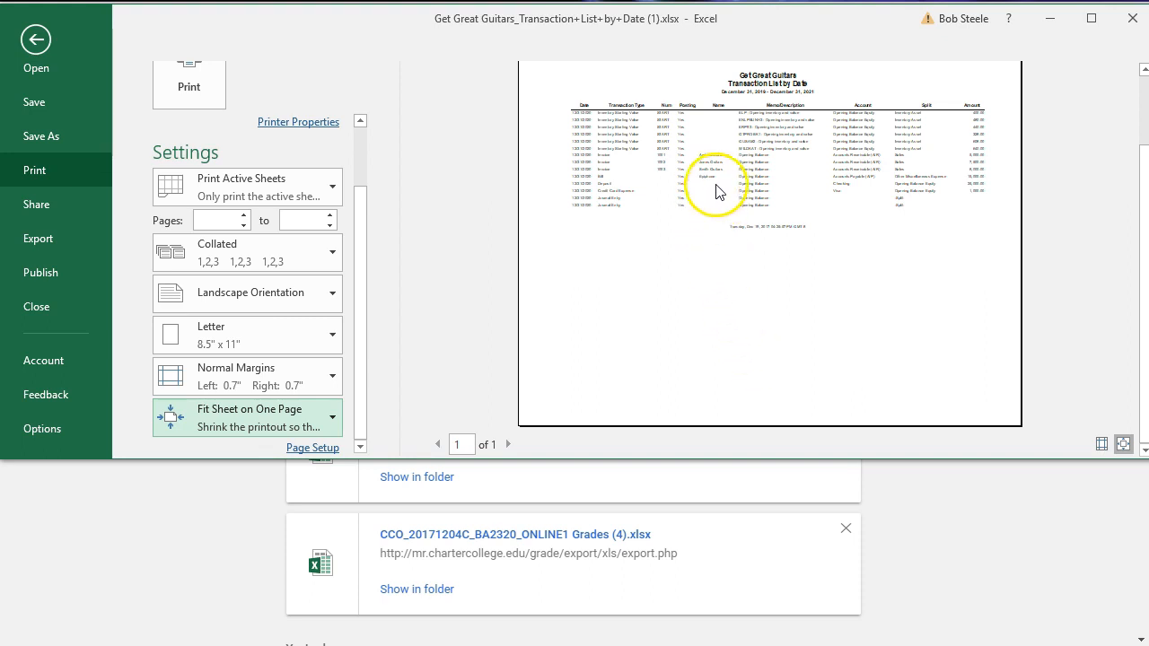
# - Set the print scaling to Fit All Columns on One Page, restore the window's height and return to the worksheet
pyautogui.click(330, 423)
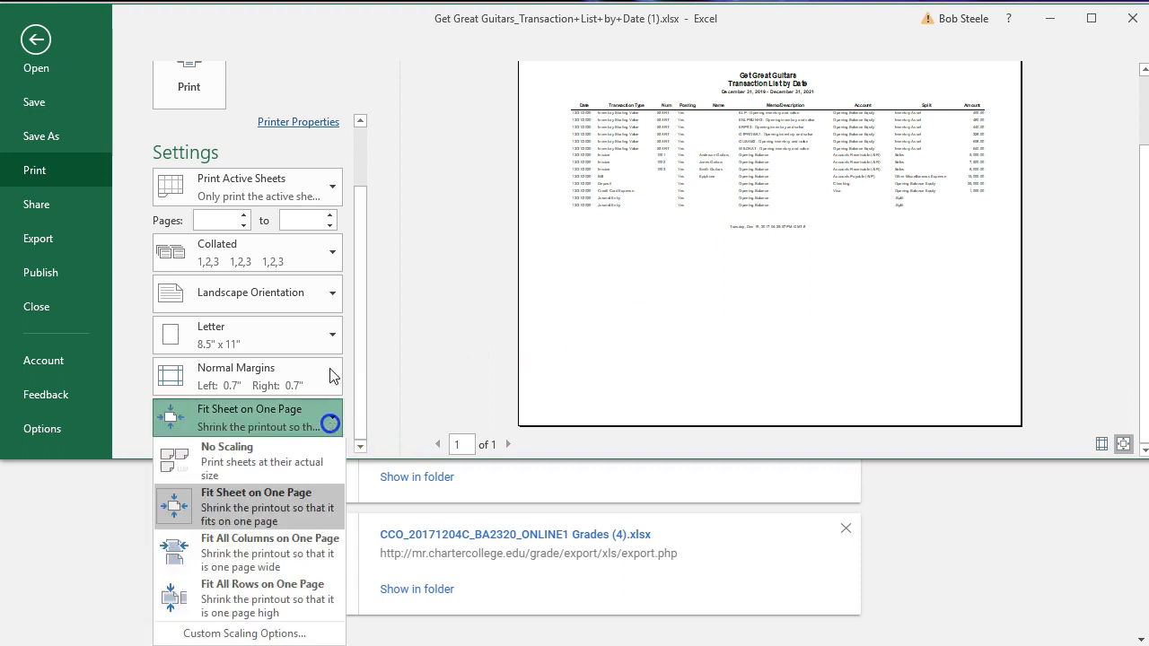
pyautogui.click(273, 561)
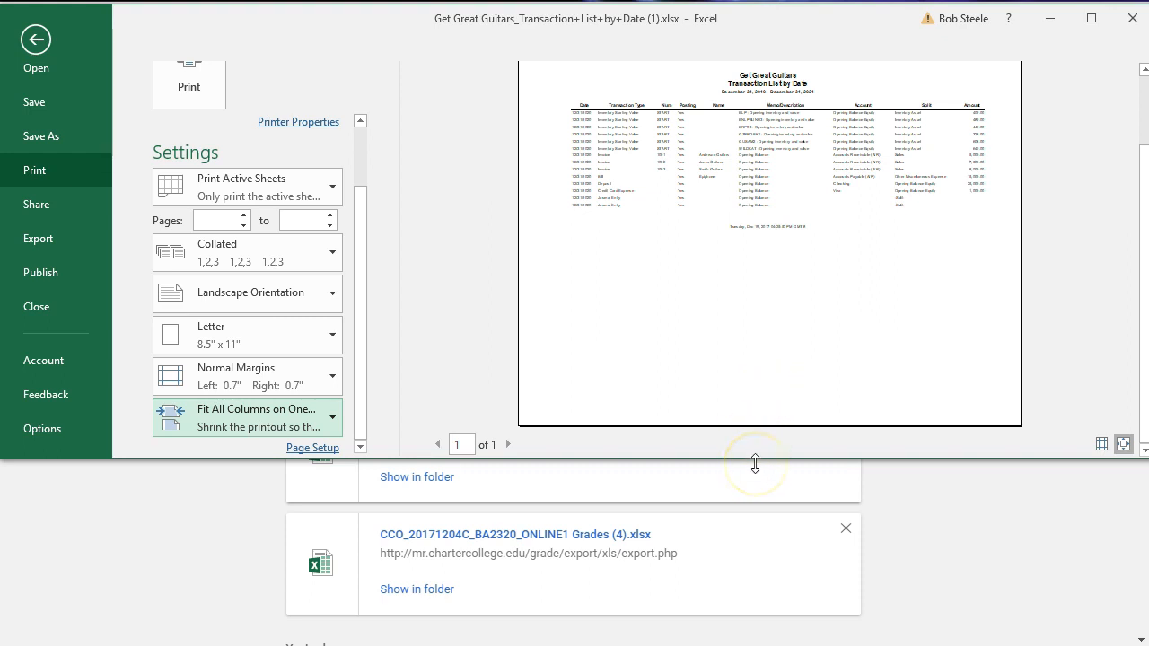
pyautogui.moveTo(755, 463); pyautogui.dragTo(754, 645)
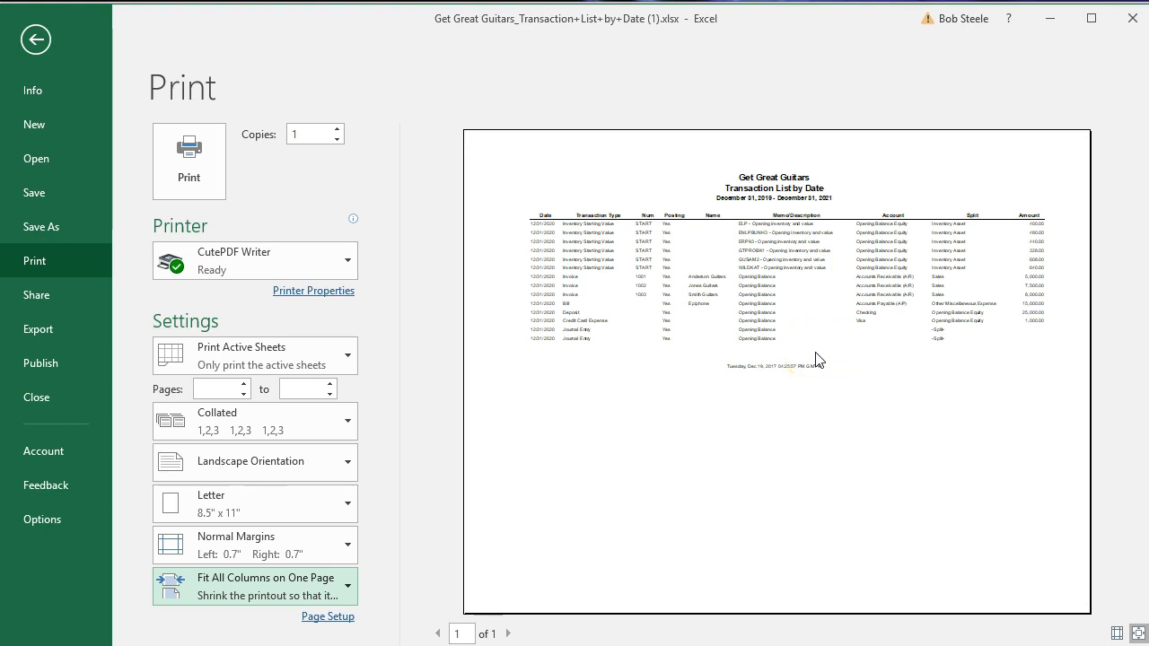
pyautogui.click(36, 40)
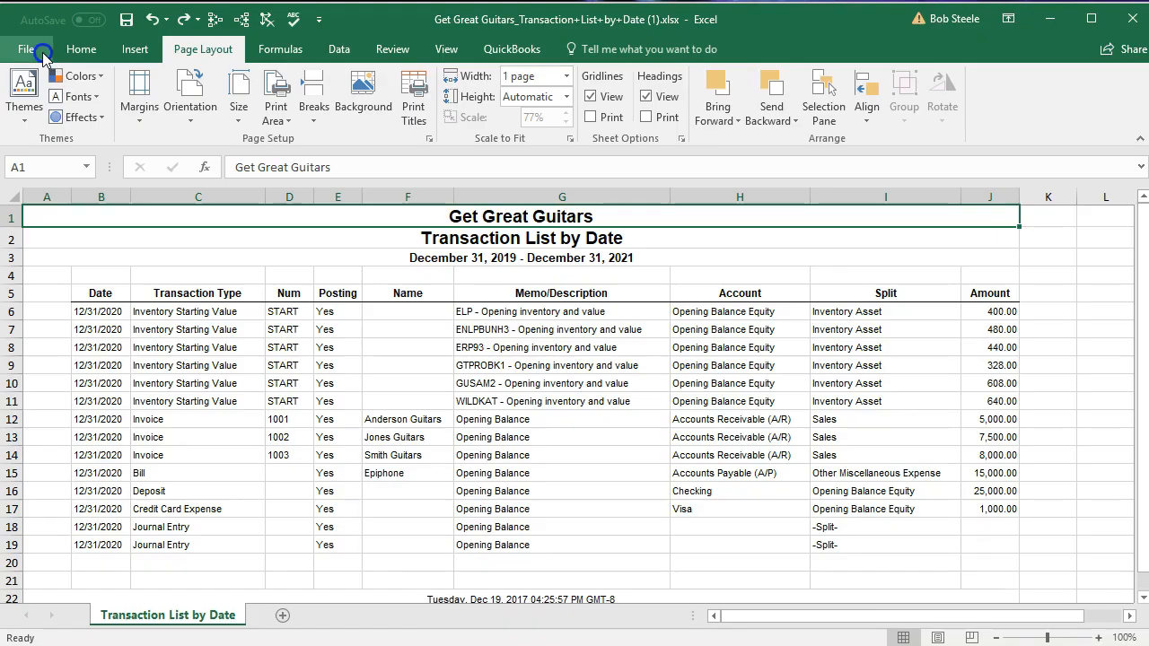
pyautogui.click(504, 350)
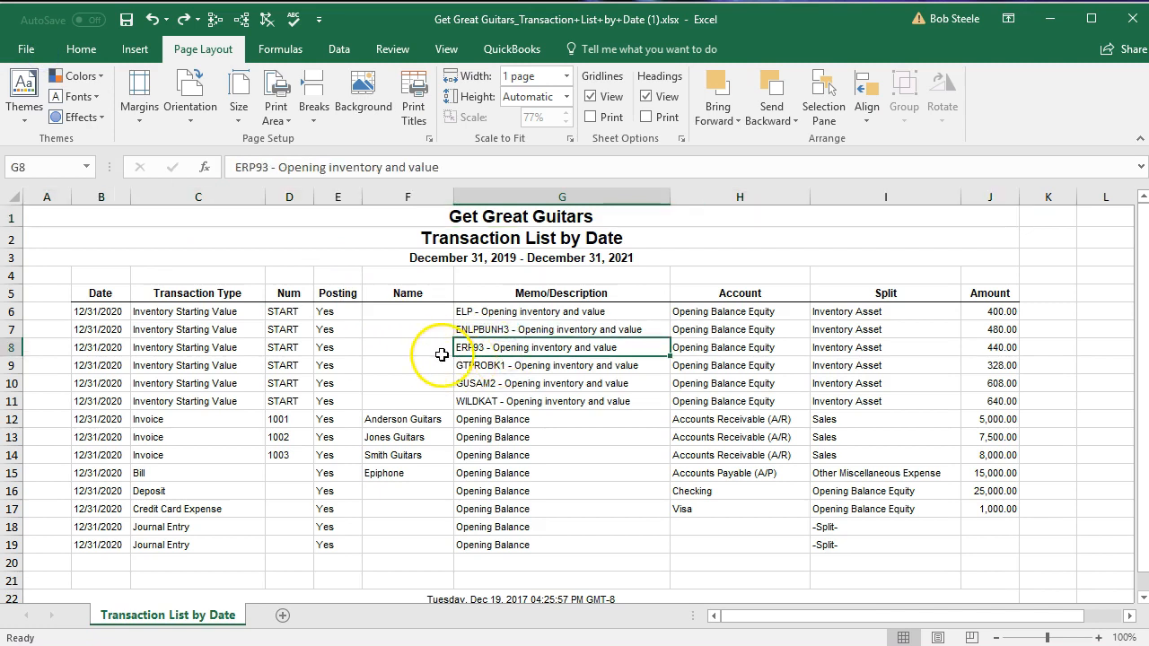
pyautogui.click(338, 197)
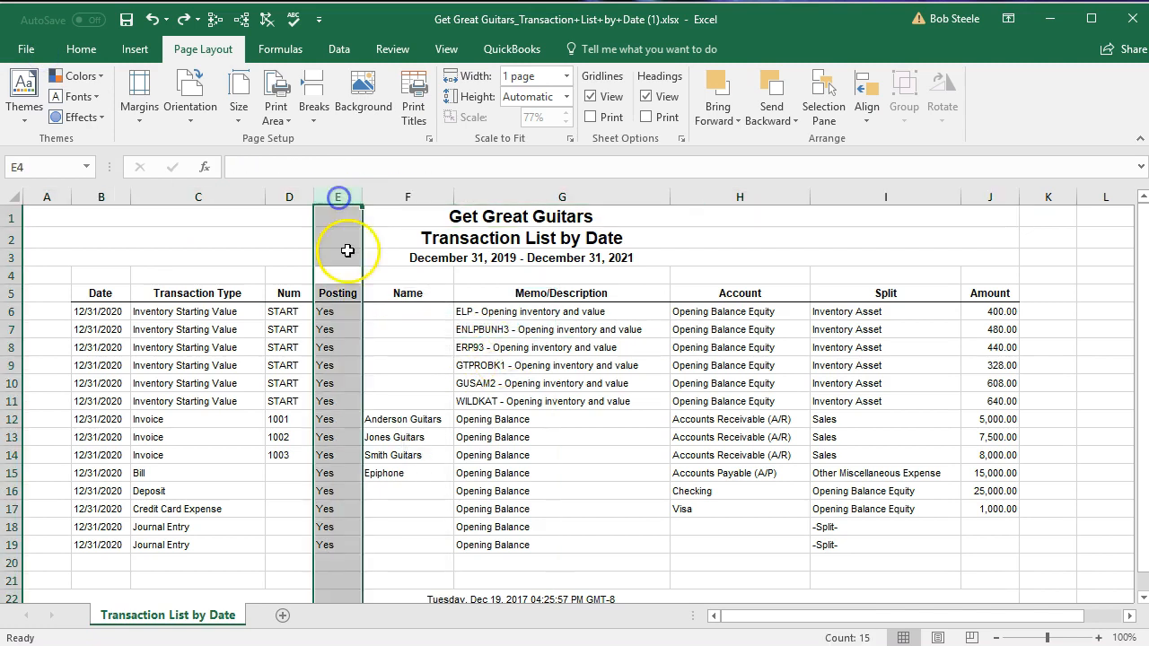
pyautogui.click(289, 194)
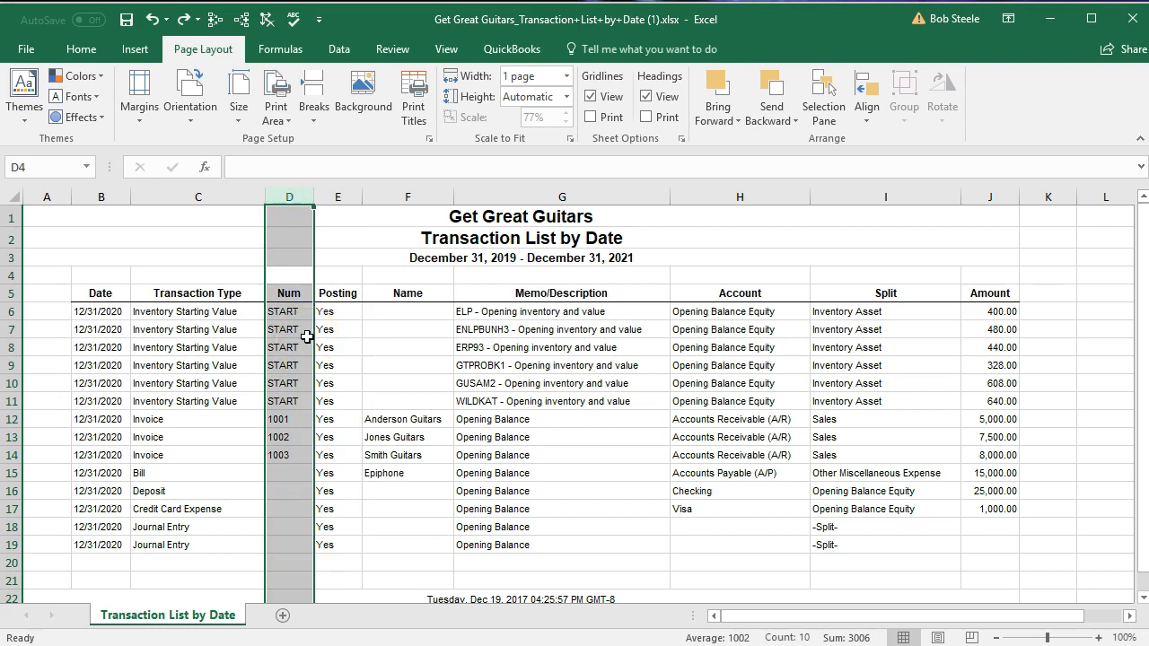
pyautogui.click(196, 403)
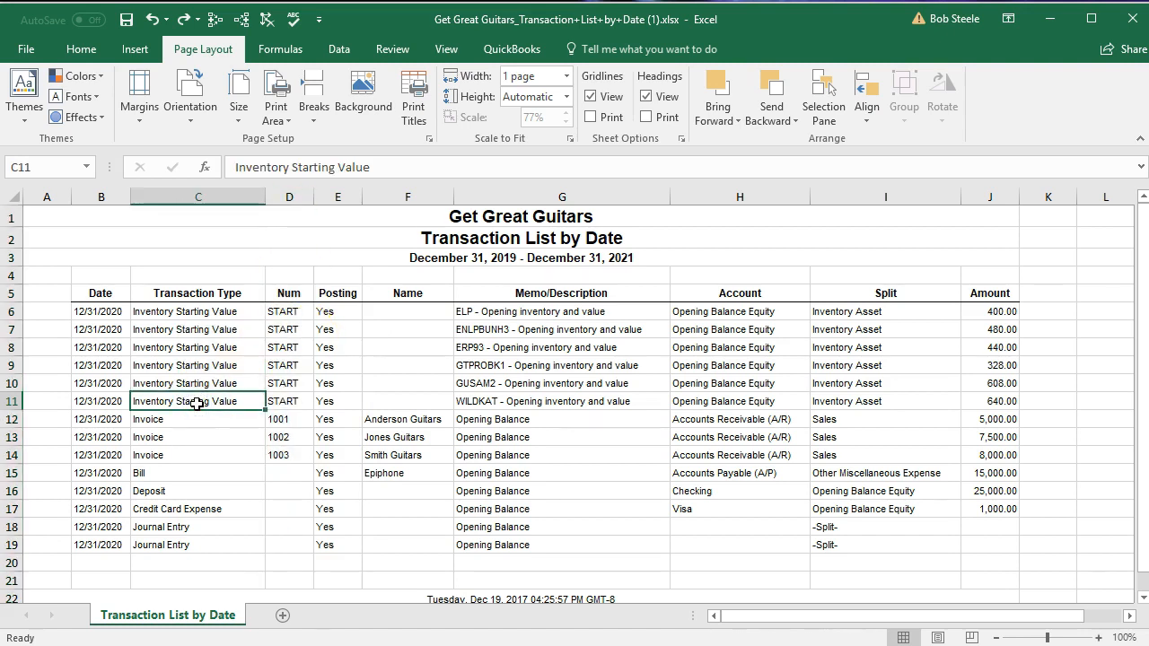
# - Save the workbook in the Excel Docs 6 folder as Get Great Guitars_Transaction+List+by+Date (1).xlsx
pyautogui.click(30, 52)
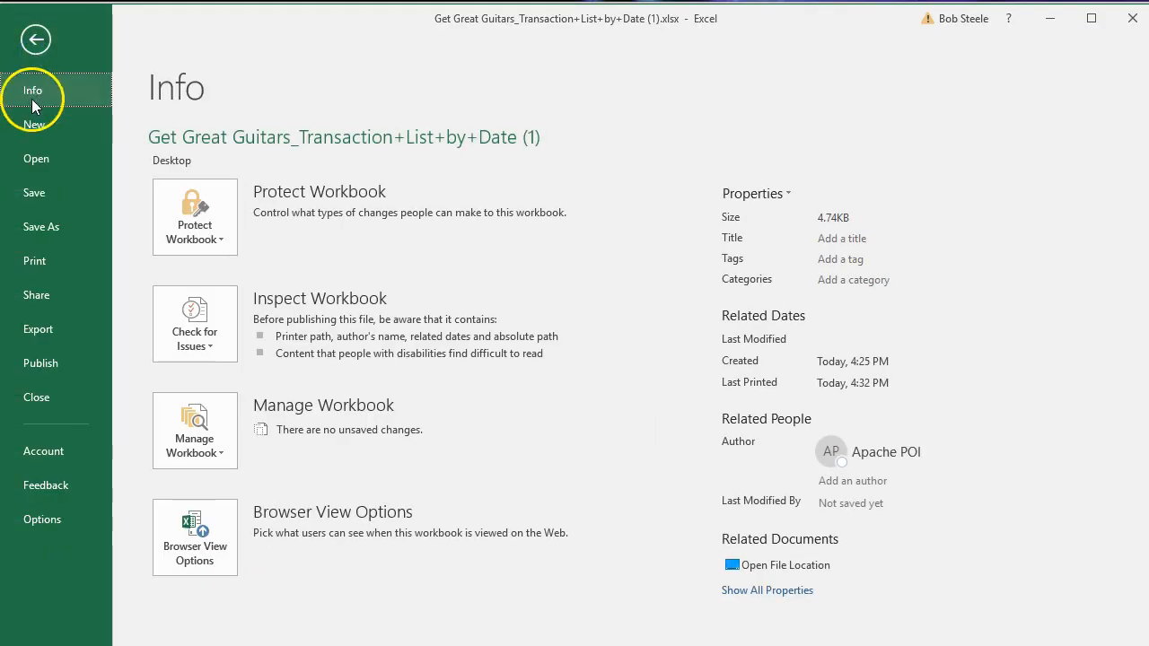
pyautogui.click(50, 223)
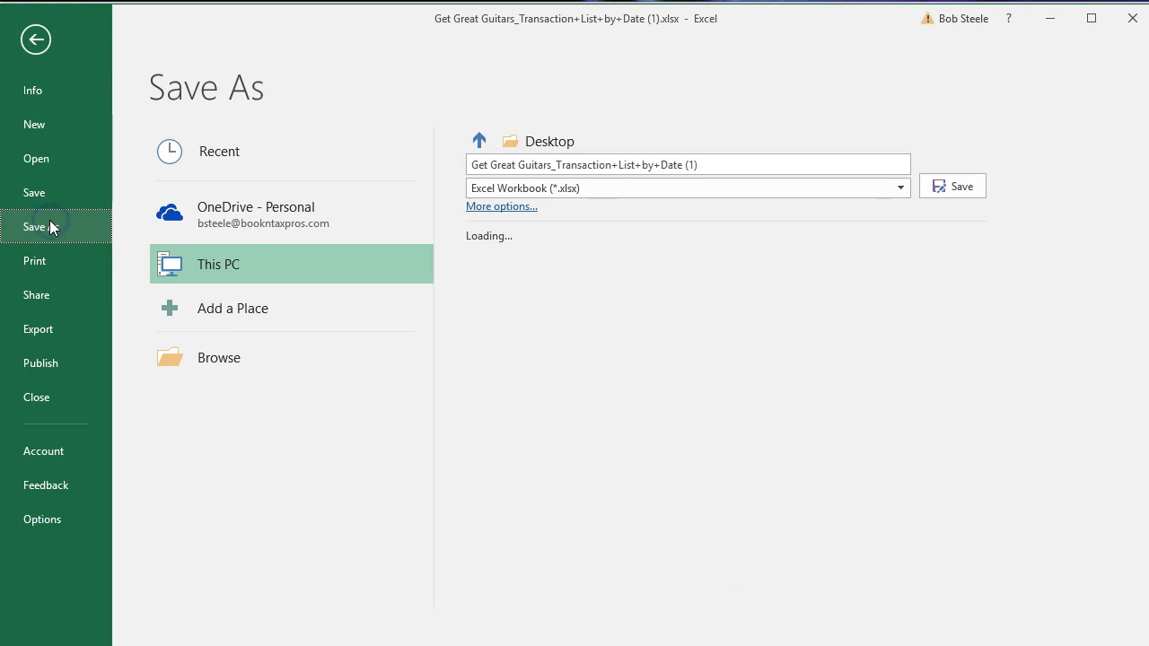
pyautogui.click(180, 352)
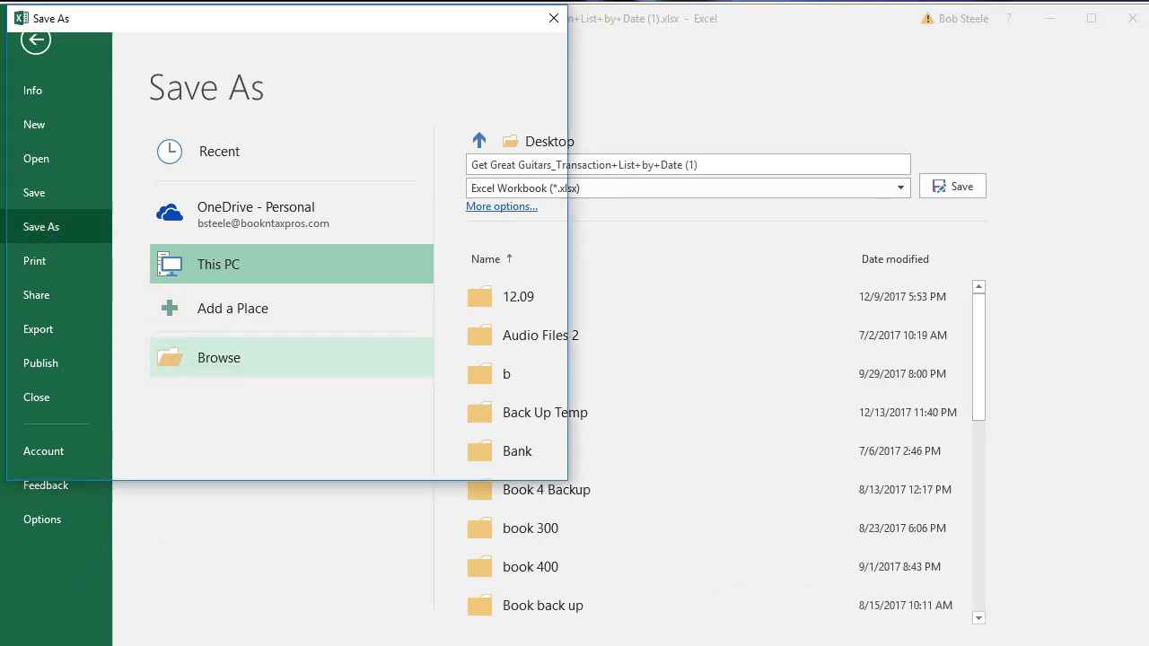
pyautogui.doubleClick(202, 131)
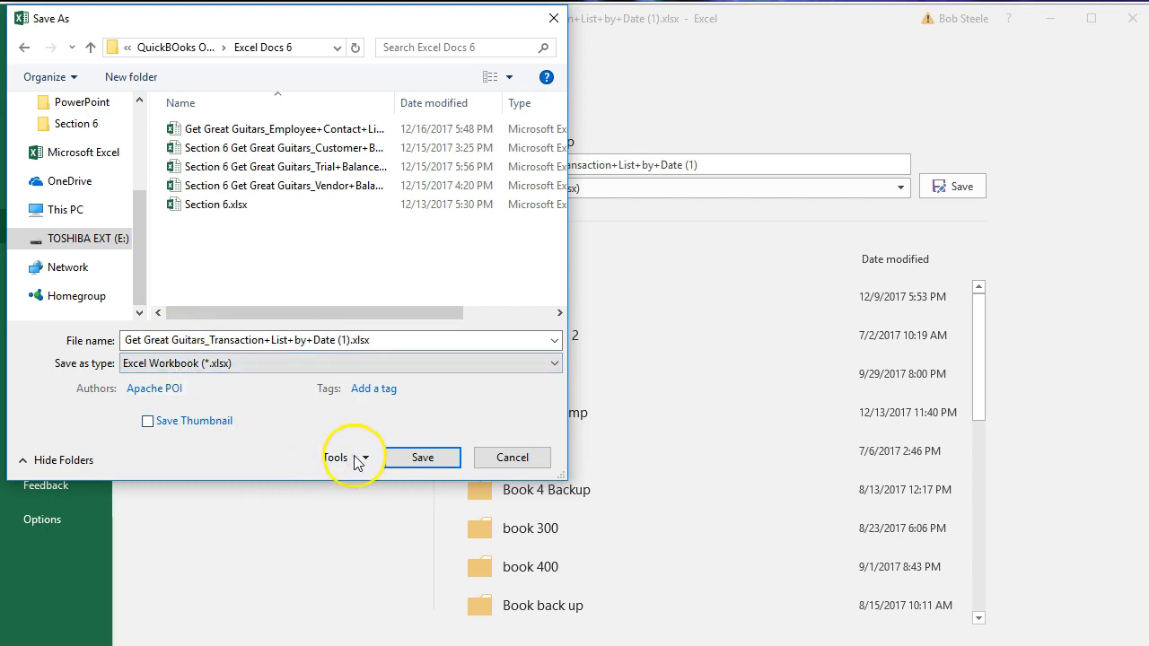
pyautogui.click(409, 459)
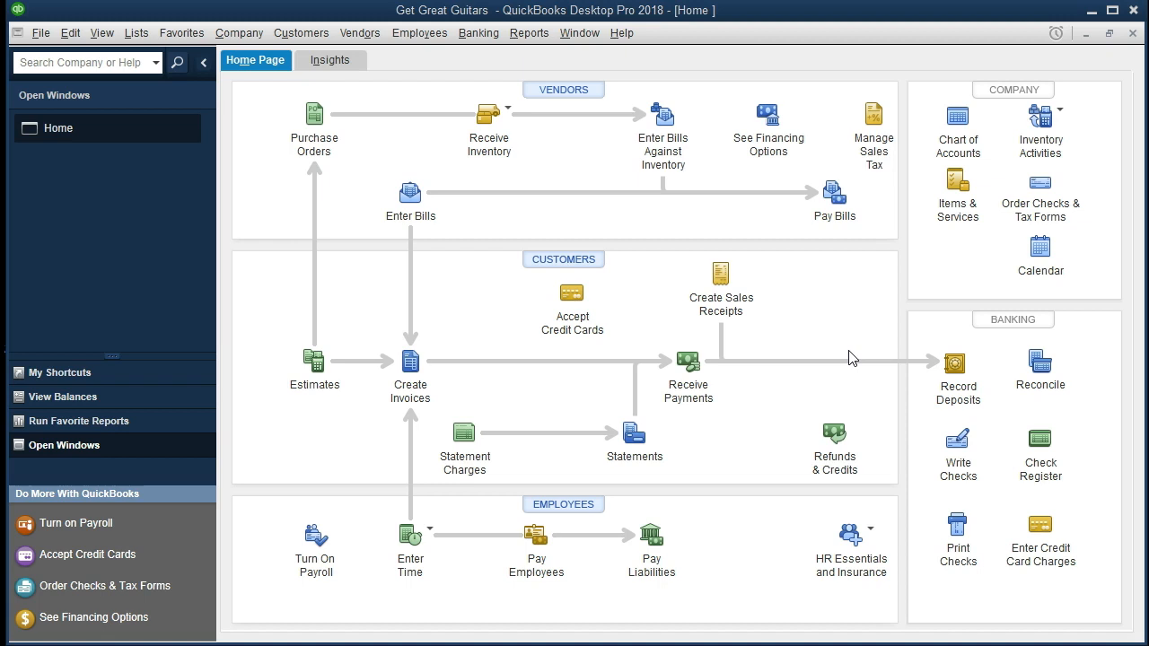
pyautogui.click(386, 370)
pyautogui.click(45, 35)
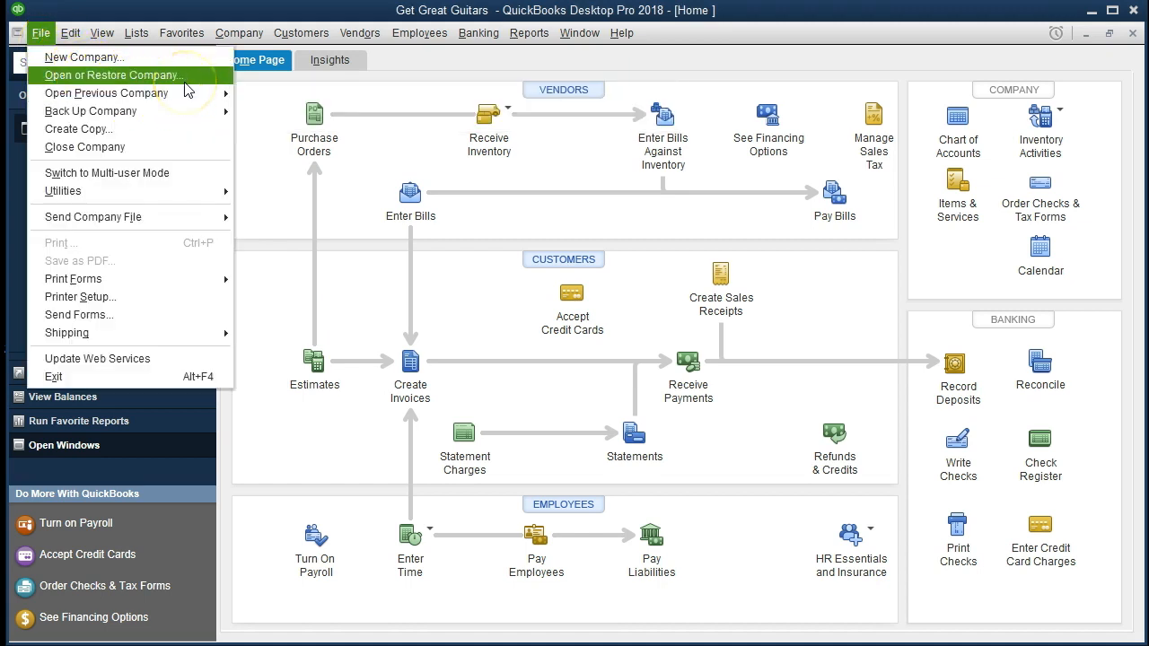
pyautogui.click(253, 201)
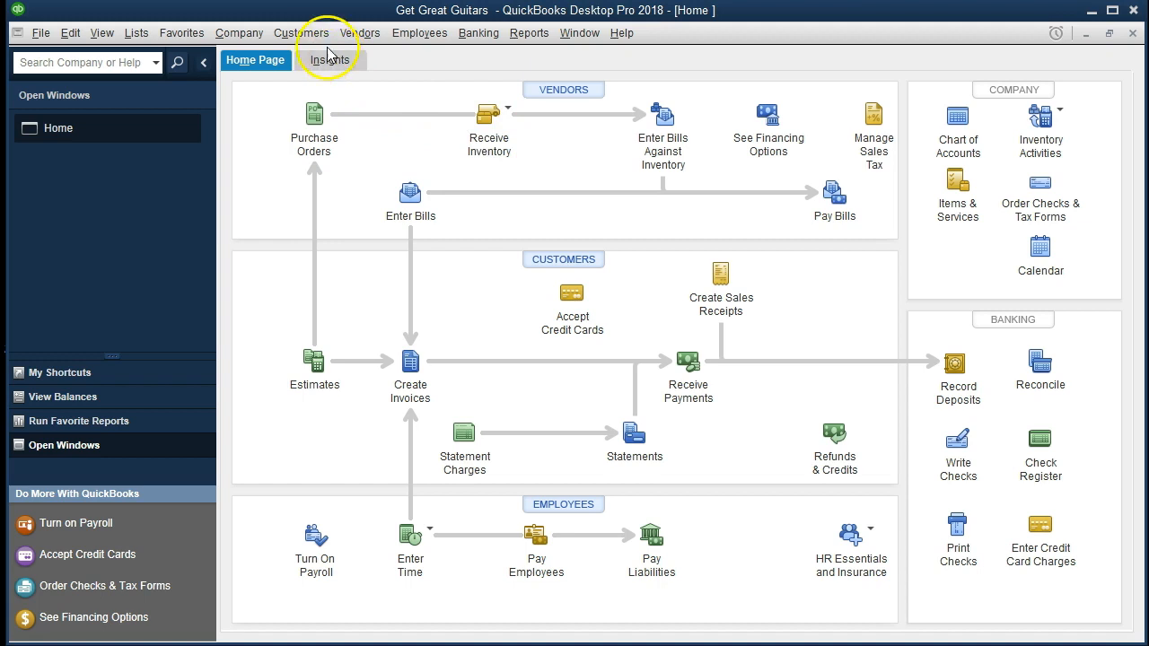
pyautogui.click(240, 32)
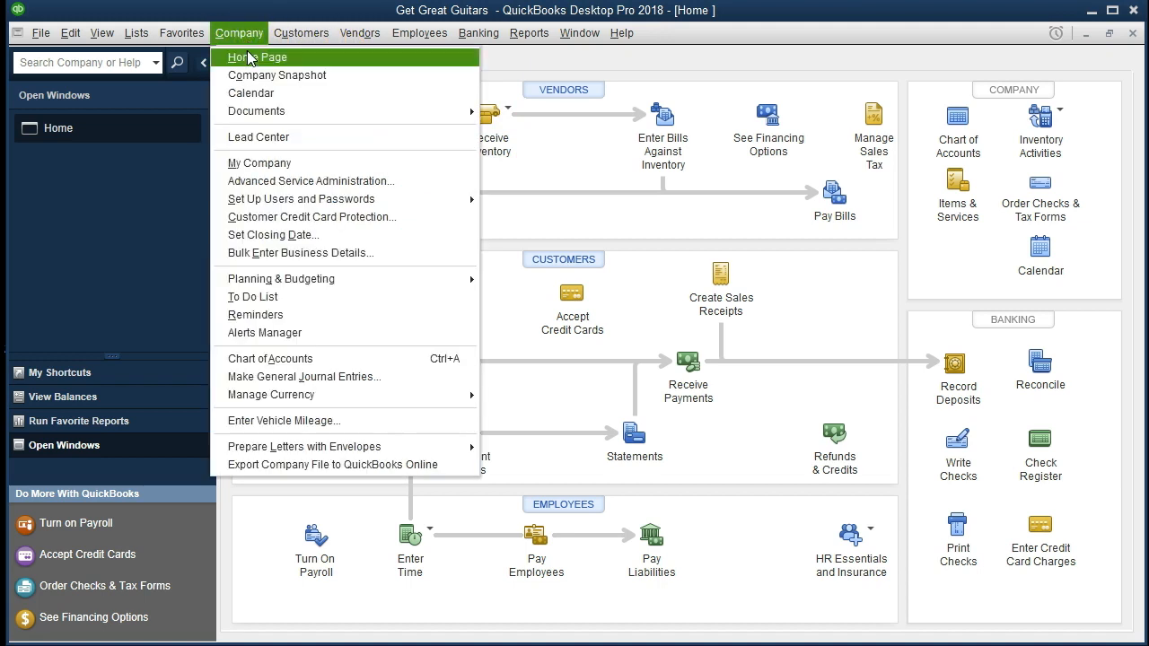
pyautogui.click(105, 231)
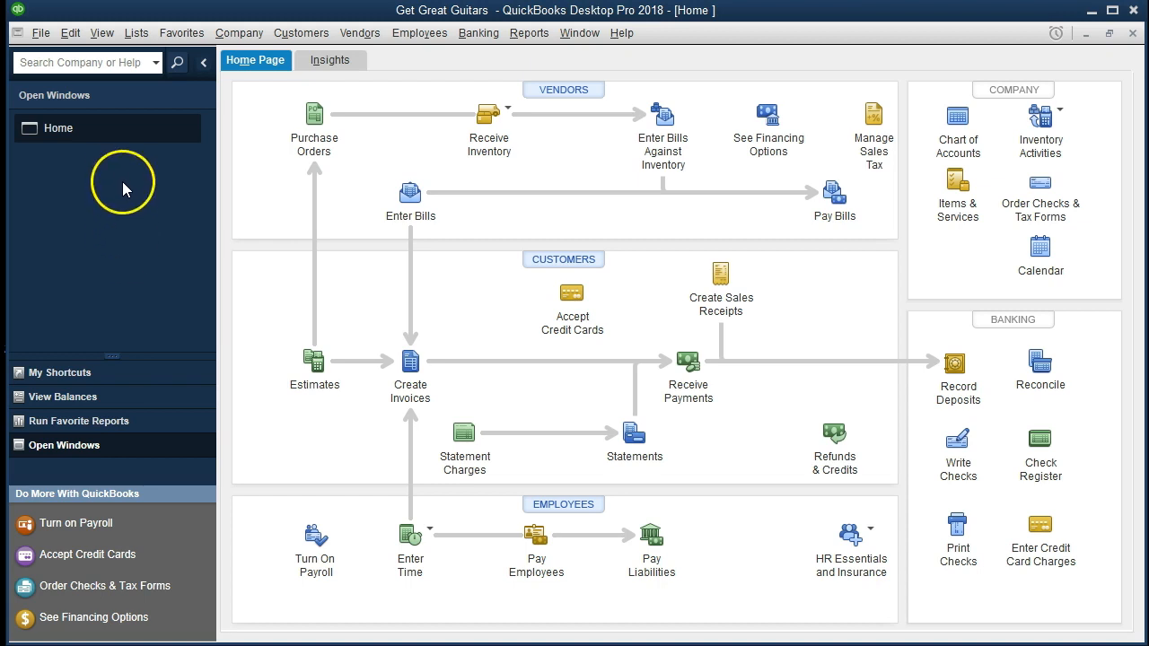
pyautogui.click(137, 36)
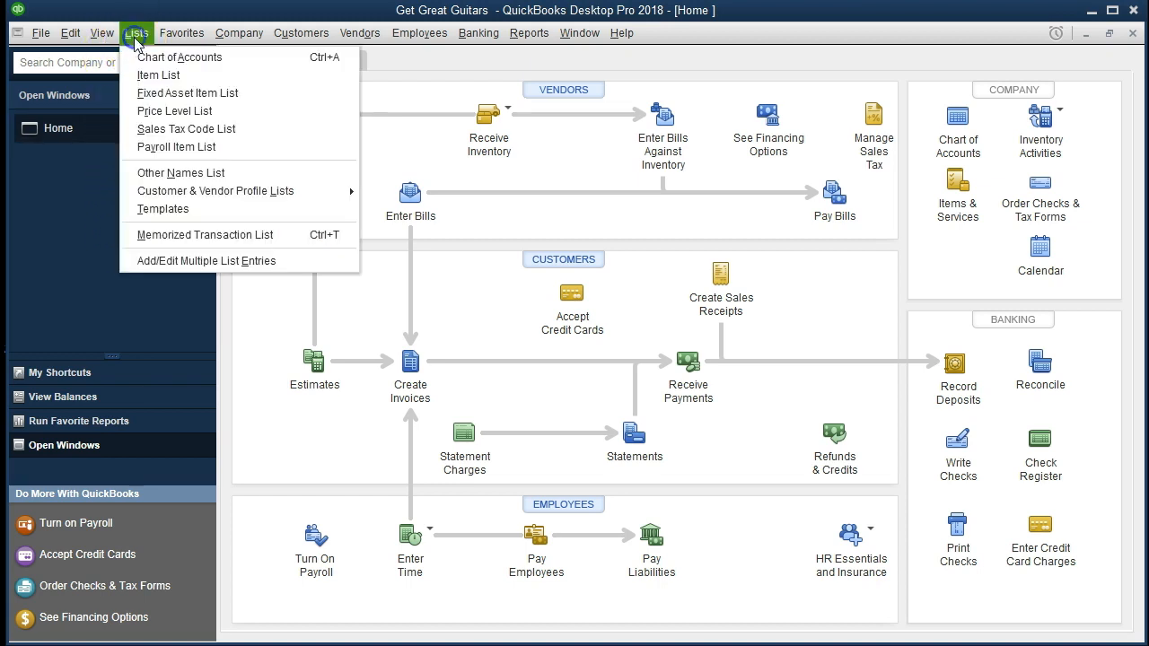
pyautogui.click(104, 34)
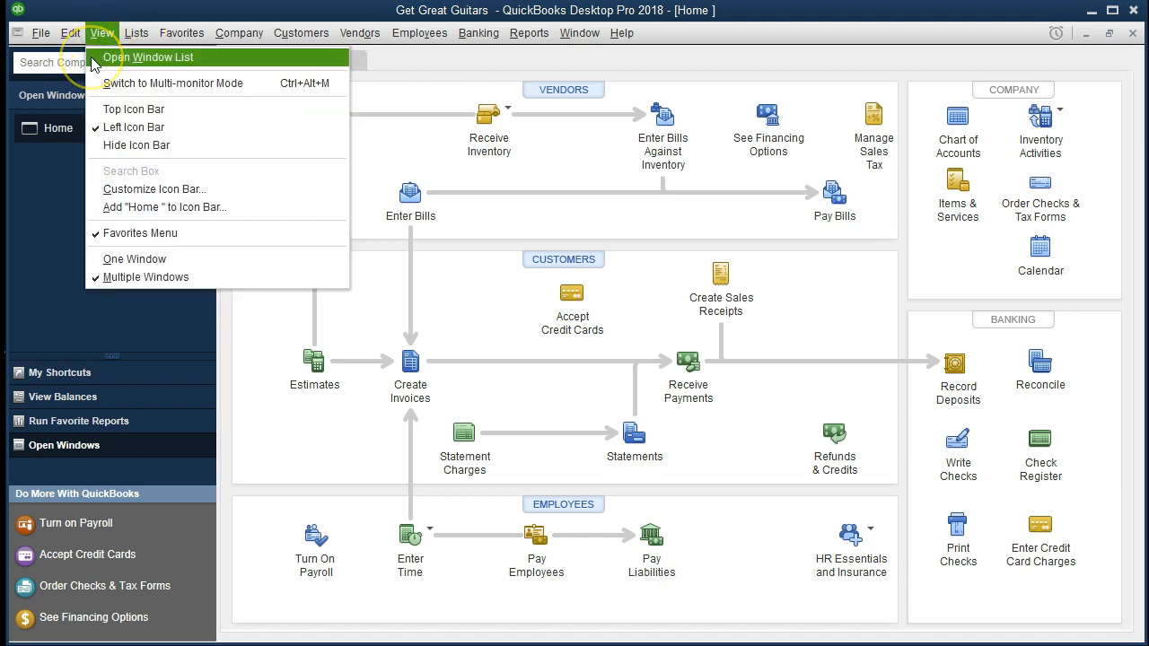
pyautogui.click(36, 179)
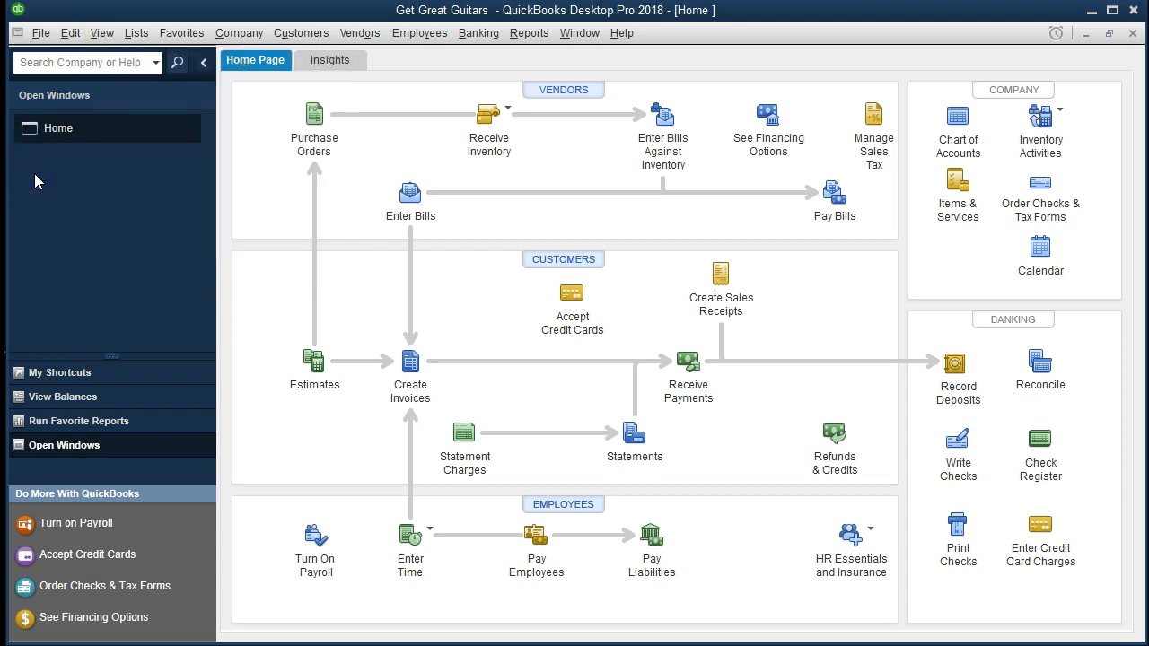
pyautogui.click(40, 169)
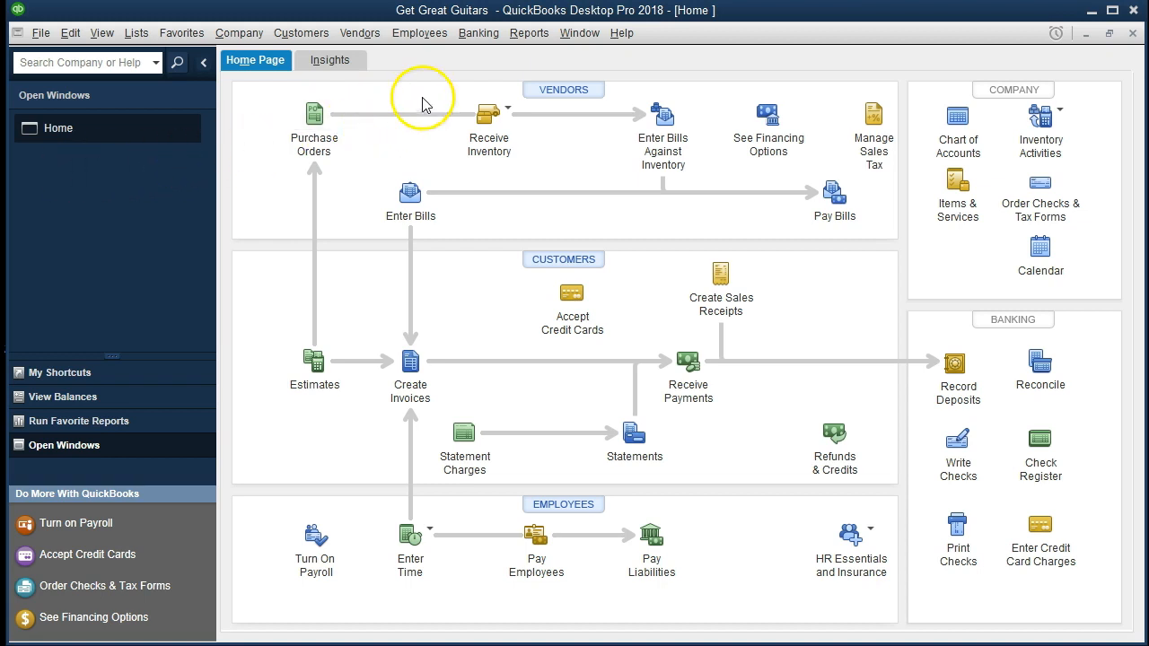
# - Open the Transaction List by Date report from the Accountant & Taxes reports
pyautogui.click(534, 36)
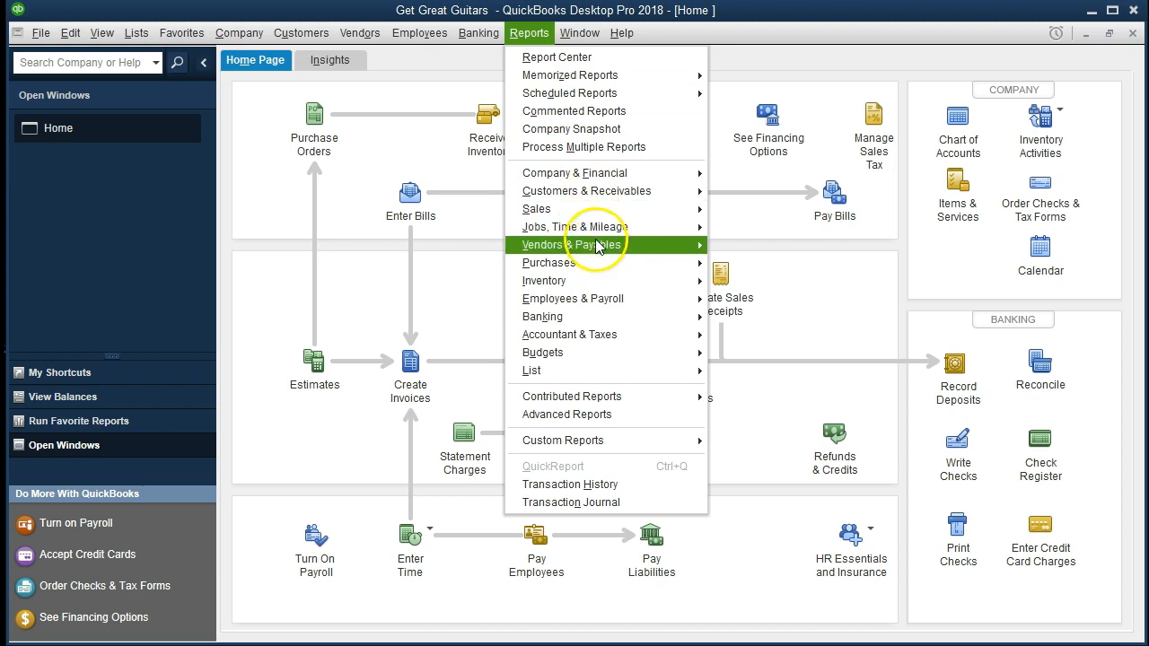
pyautogui.moveTo(632, 340)
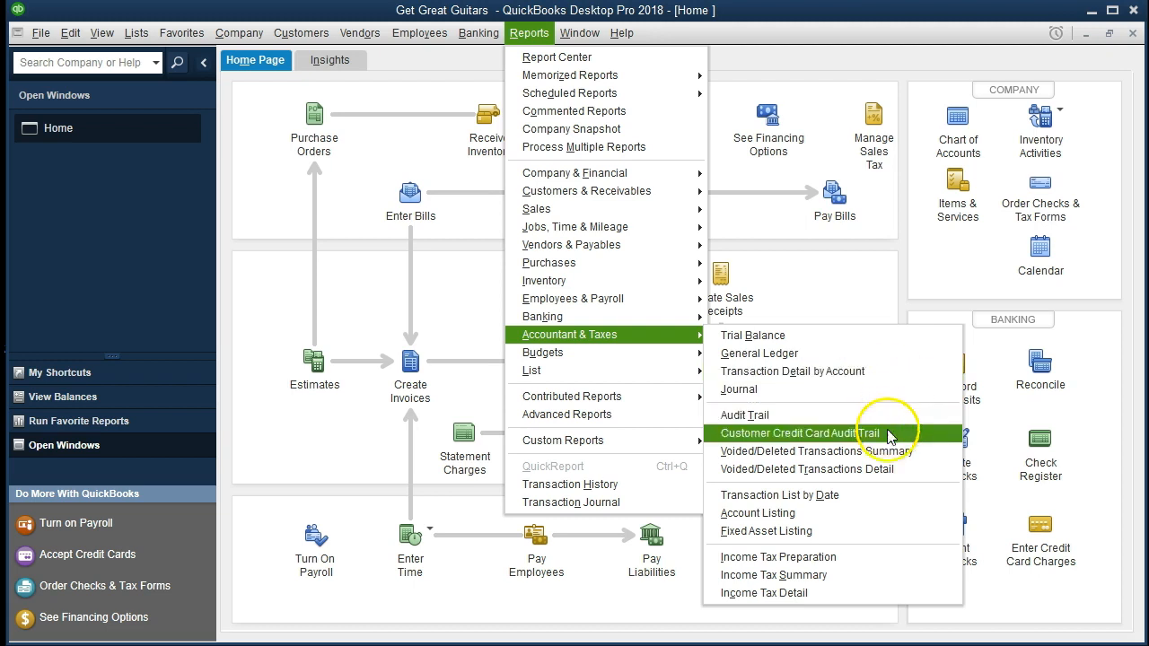
pyautogui.click(882, 495)
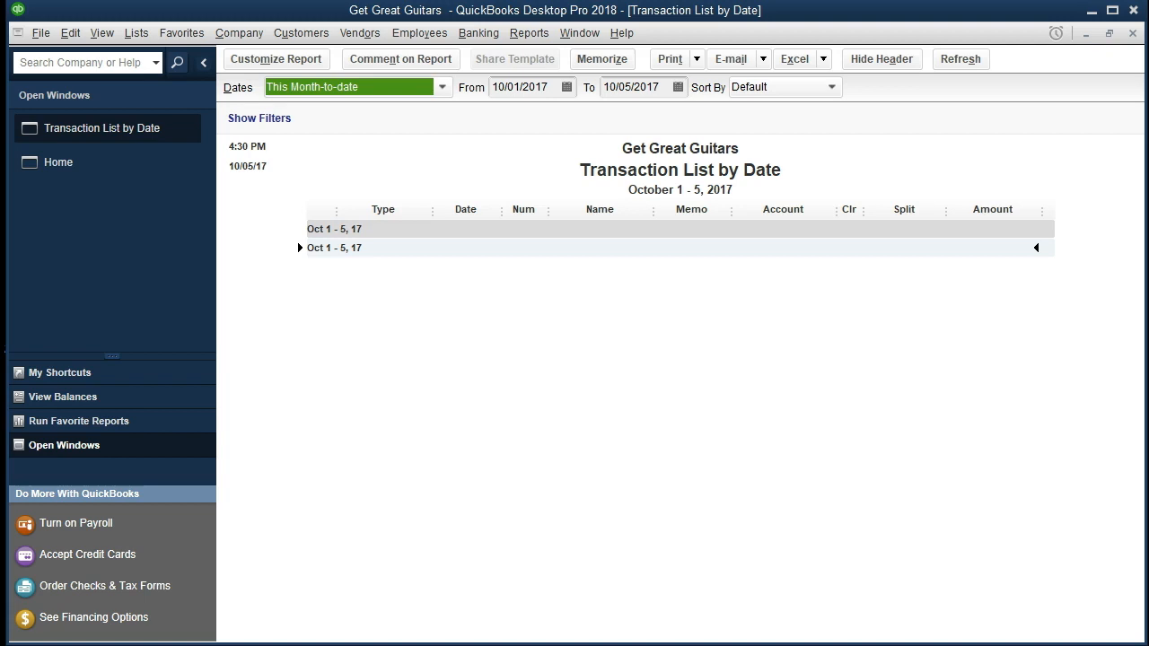
# - Set the report's date range to run from 12/31/2020 to 12/31/2020
pyautogui.press('Tab')
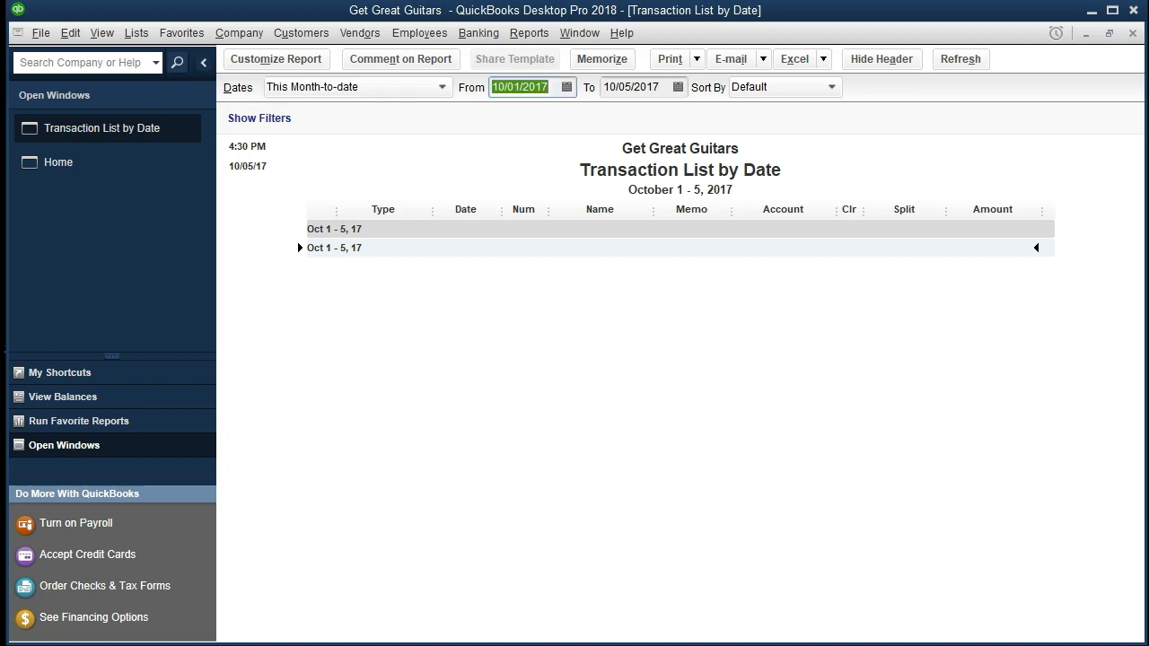
pyautogui.write('12')
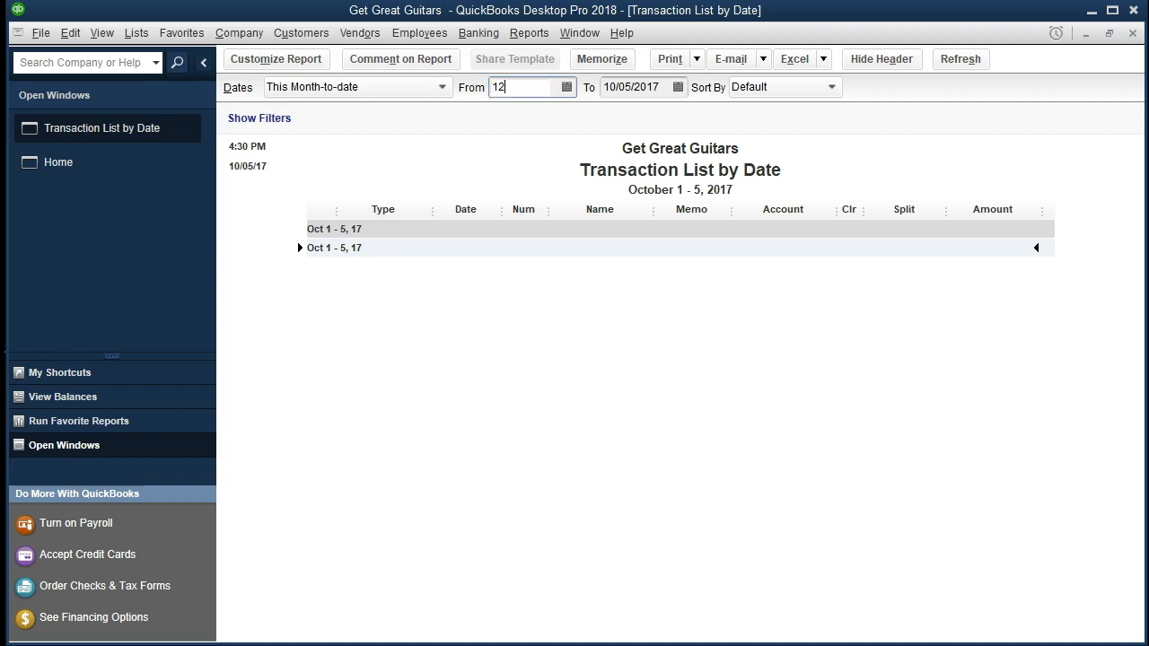
pyautogui.write('/31/20')
pyautogui.press('Tab')
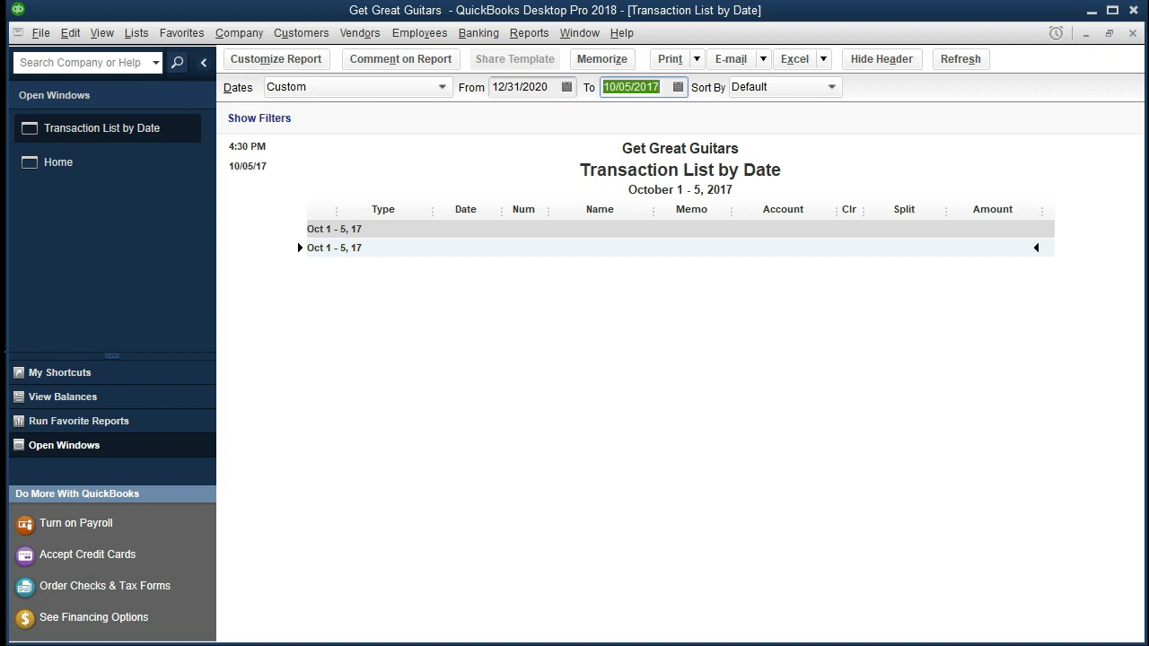
pyautogui.write('2')
pyautogui.press('BackSpace')
pyautogui.write('12')
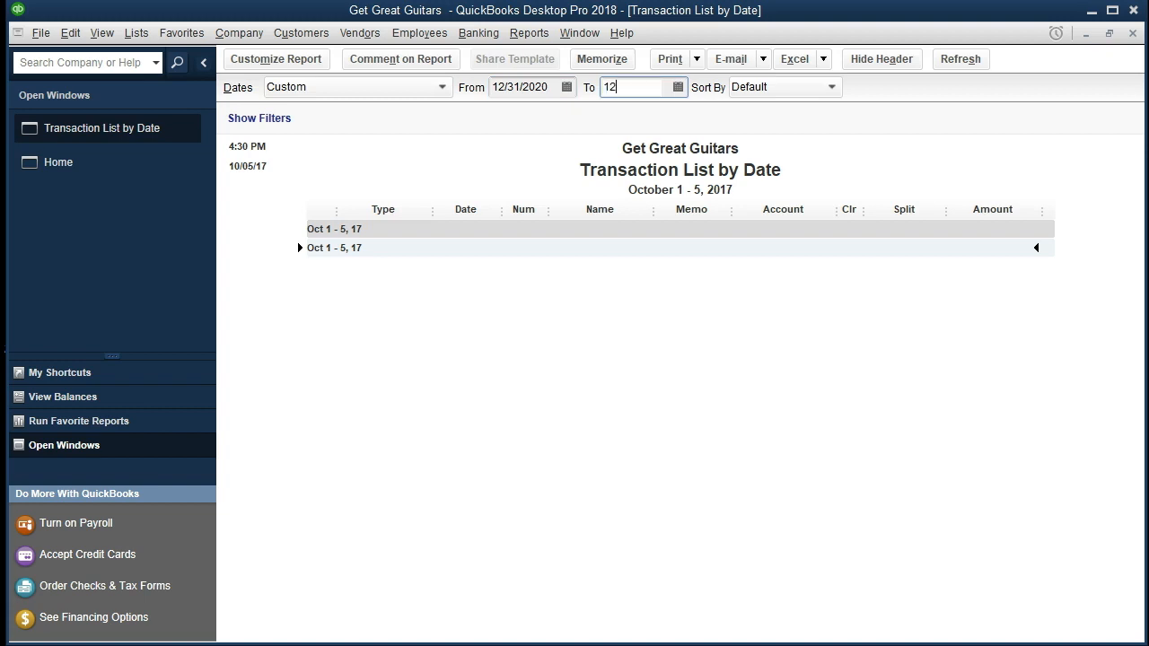
pyautogui.write('/31/20')
pyautogui.press('Tab')
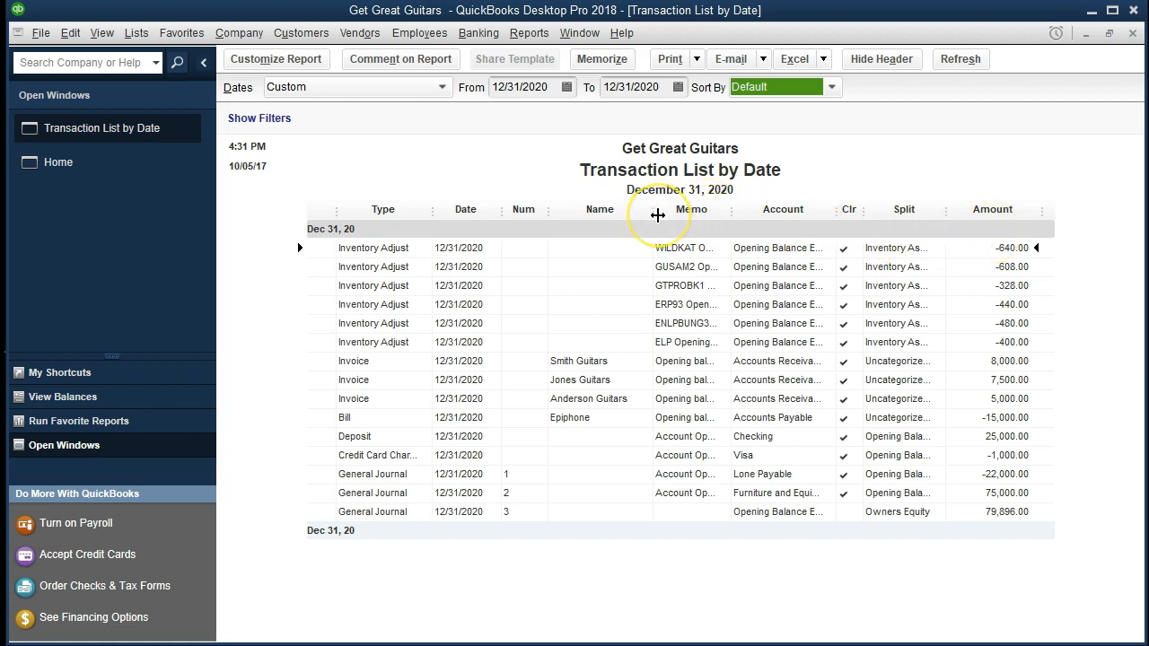
# - Narrow the report's Name column slightly and widen the Memo column to show more of each memo
pyautogui.moveTo(660, 215); pyautogui.dragTo(646, 214)
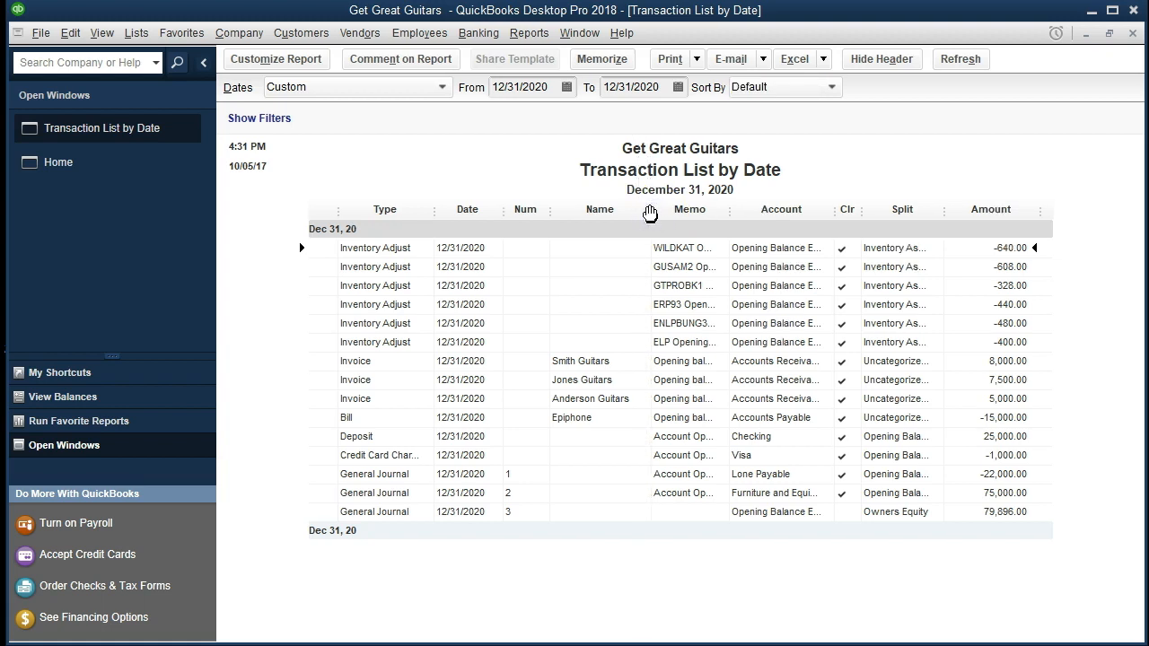
pyautogui.moveTo(651, 217); pyautogui.dragTo(641, 217)
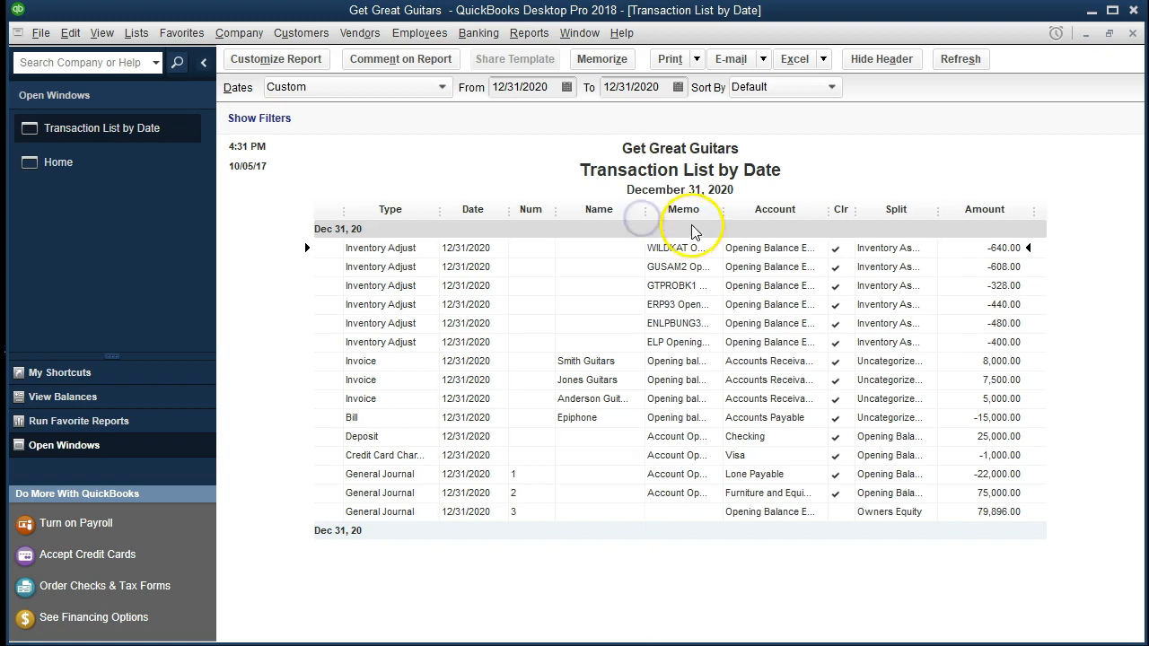
pyautogui.moveTo(725, 218); pyautogui.dragTo(738, 220)
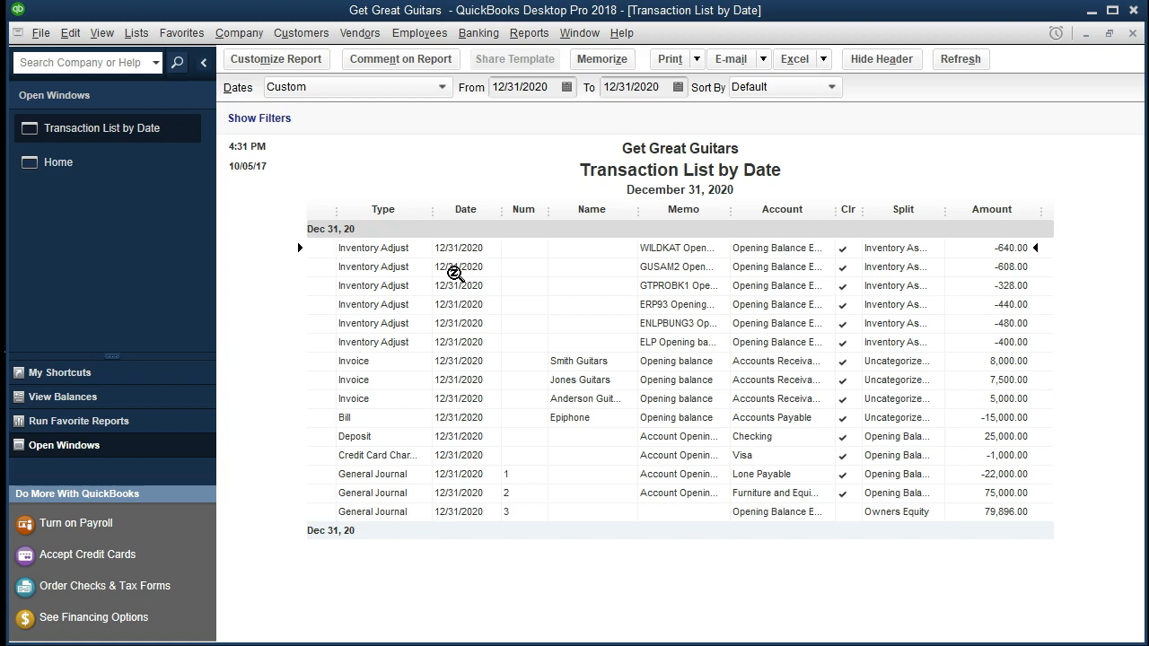
# - Open the WILDKAT inventory adjustment from its report line to view the source transaction, and return to the report
pyautogui.click(399, 273)
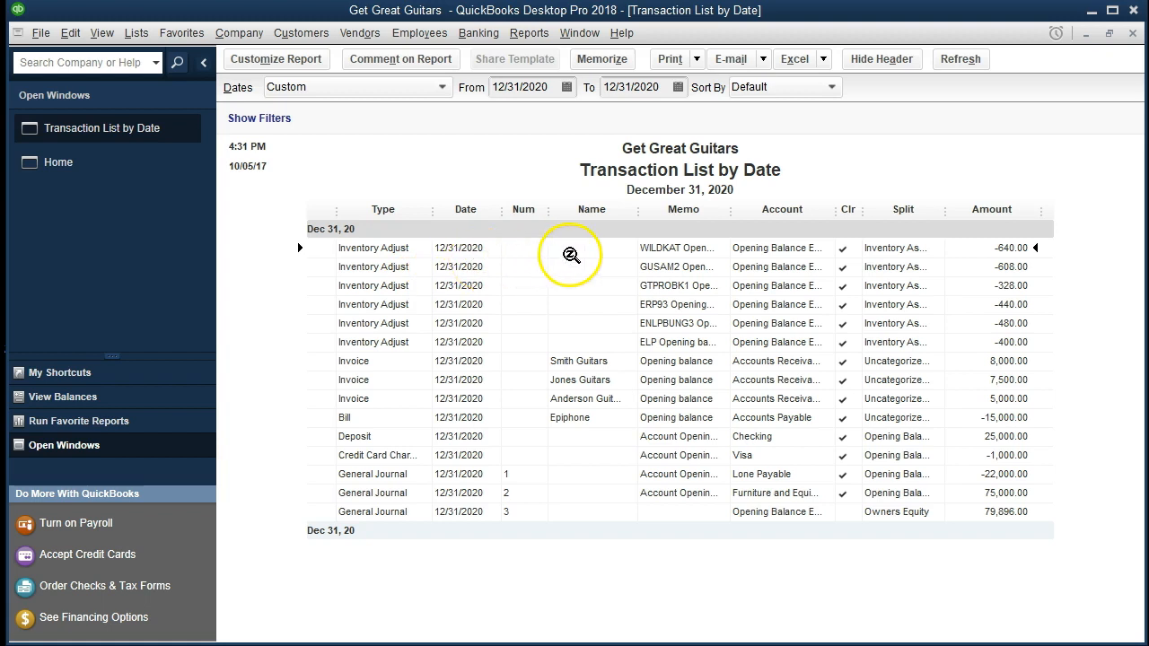
pyautogui.click(733, 217)
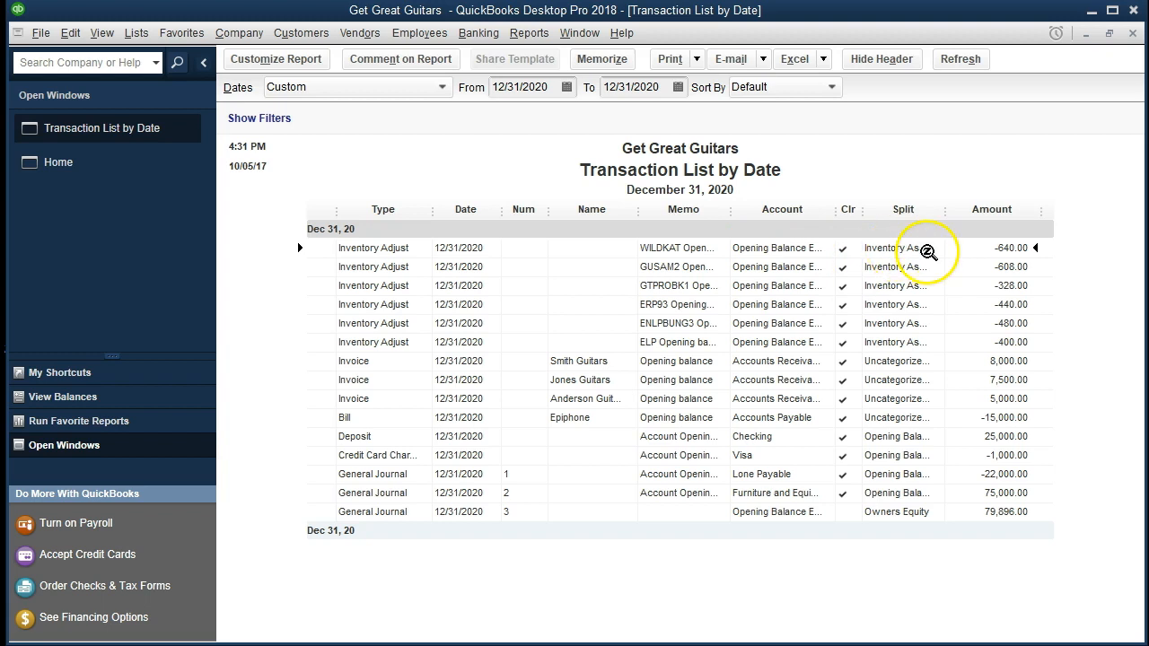
pyautogui.doubleClick(1003, 249)
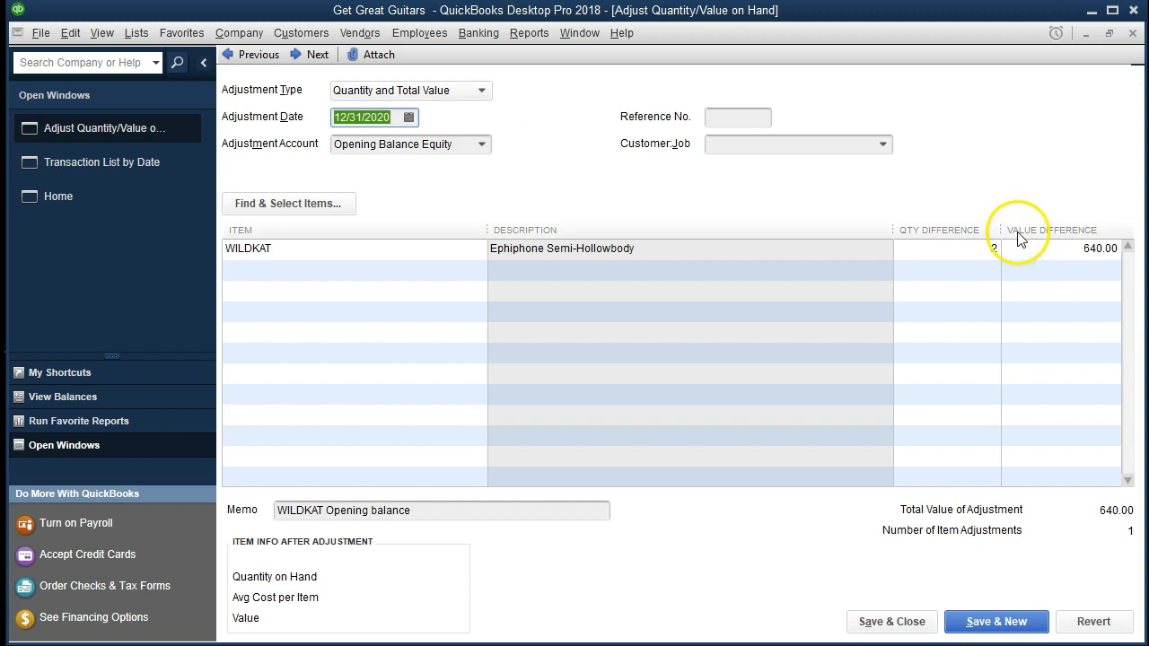
pyautogui.click(1132, 40)
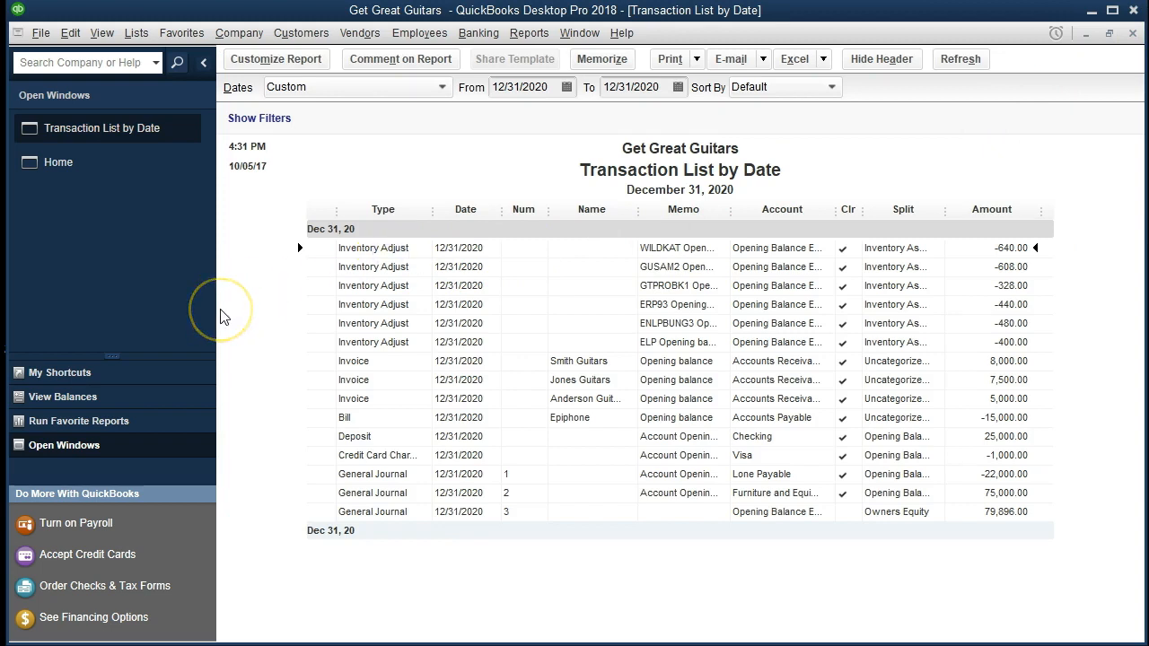
# - Open the Smith Guitars opening balance invoice from its report line, review it and return to the report
pyautogui.press('Down')
pyautogui.press('Down')
pyautogui.press('Down')
pyautogui.press('Down')
pyautogui.press('Down')
pyautogui.press('Down')
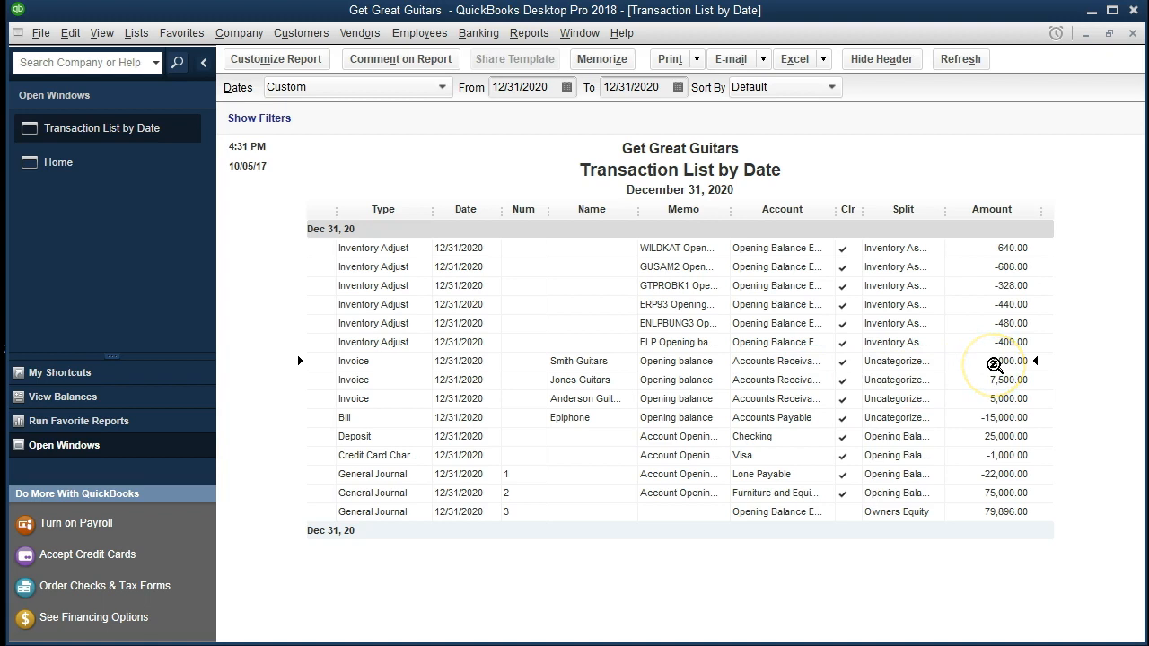
pyautogui.doubleClick(979, 362)
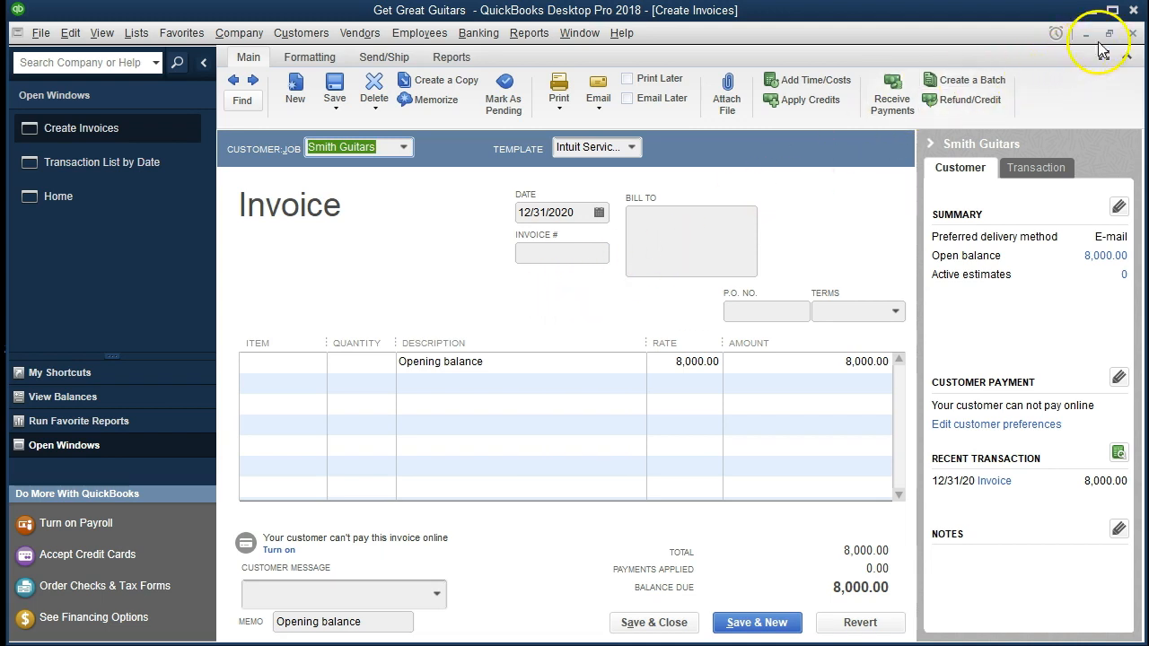
pyautogui.click(1132, 34)
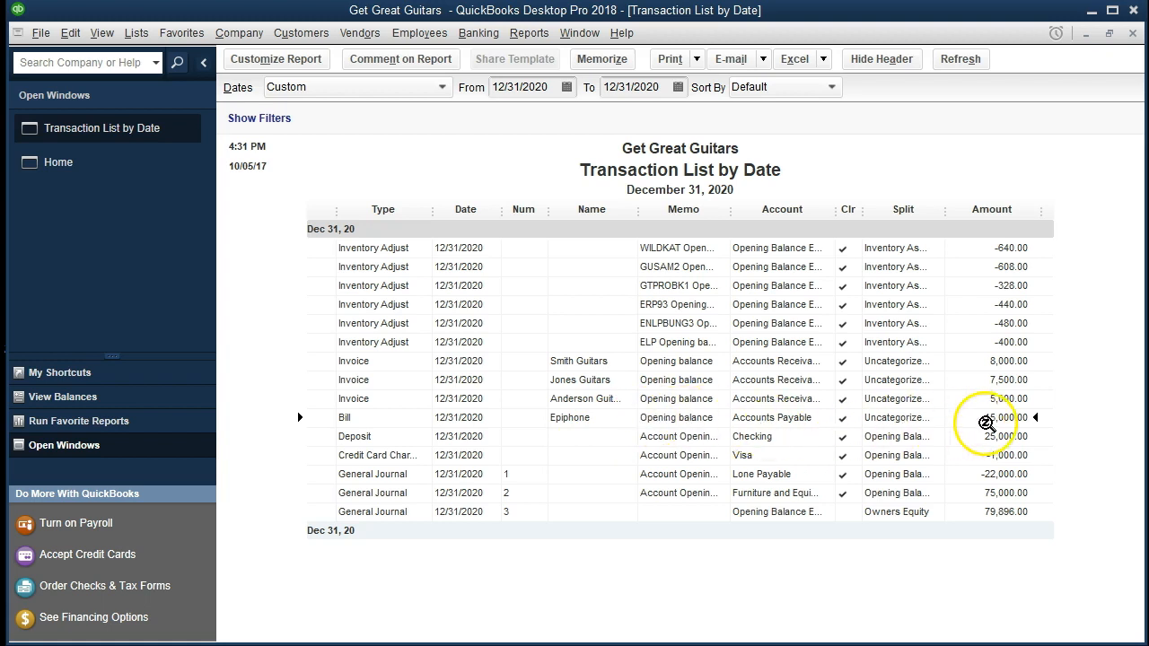
# - Review the Epiphone opening balance bill and the Checking account deposit from their report lines, closing each one
pyautogui.doubleClick(993, 418)
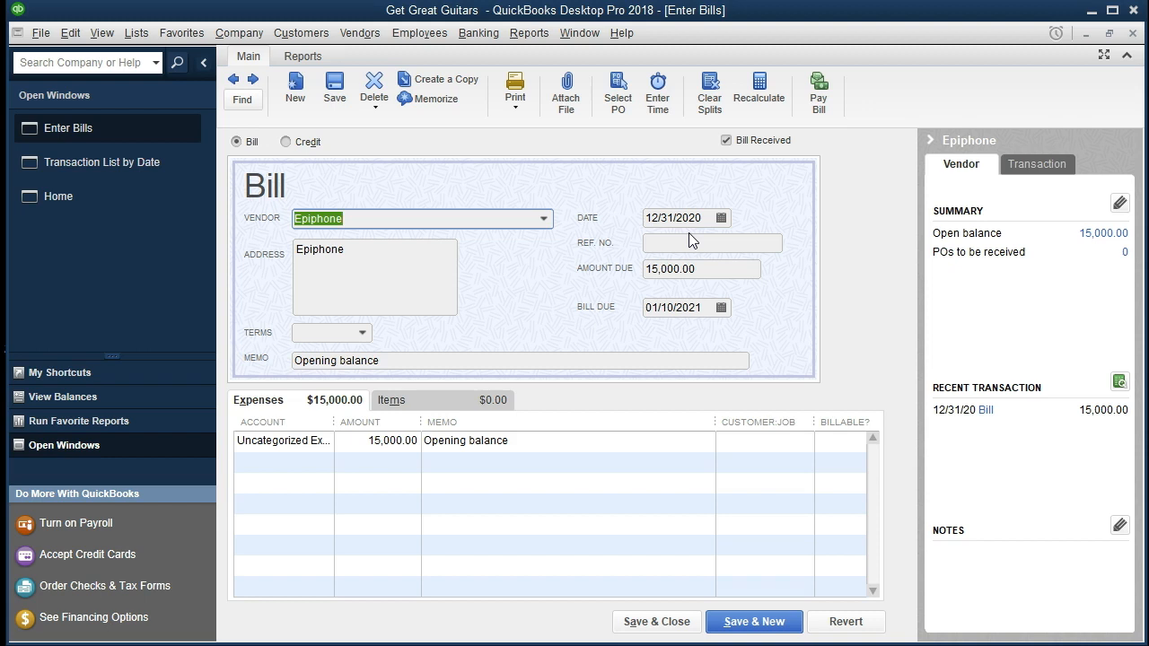
pyautogui.click(1135, 34)
pyautogui.click(1084, 132)
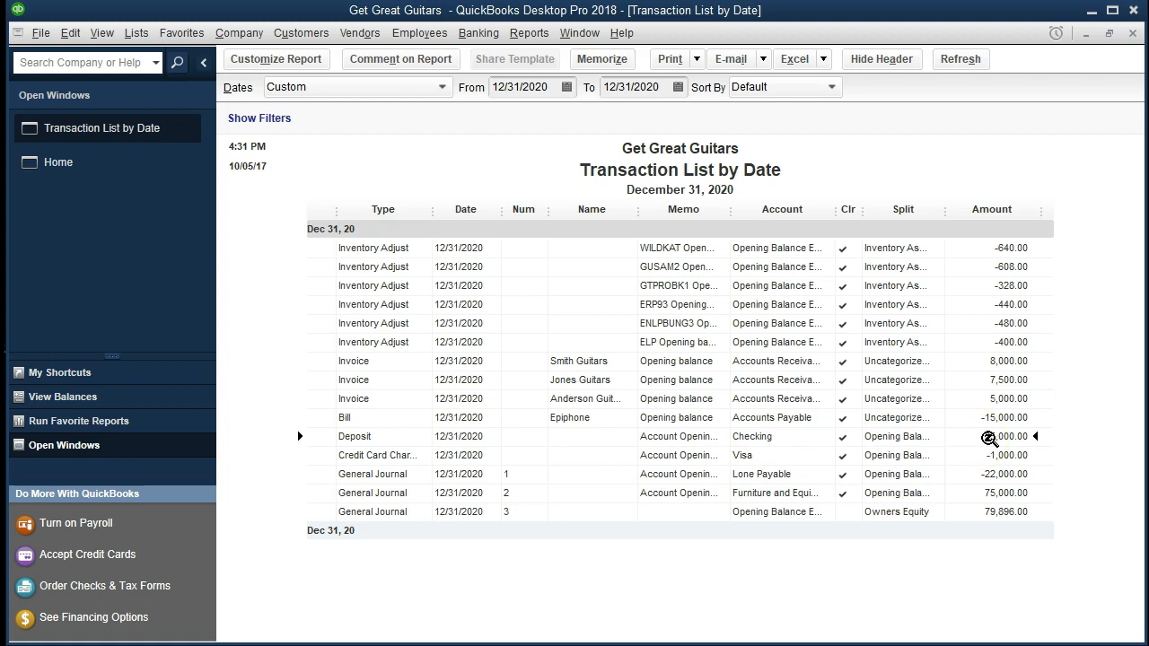
pyautogui.doubleClick(989, 439)
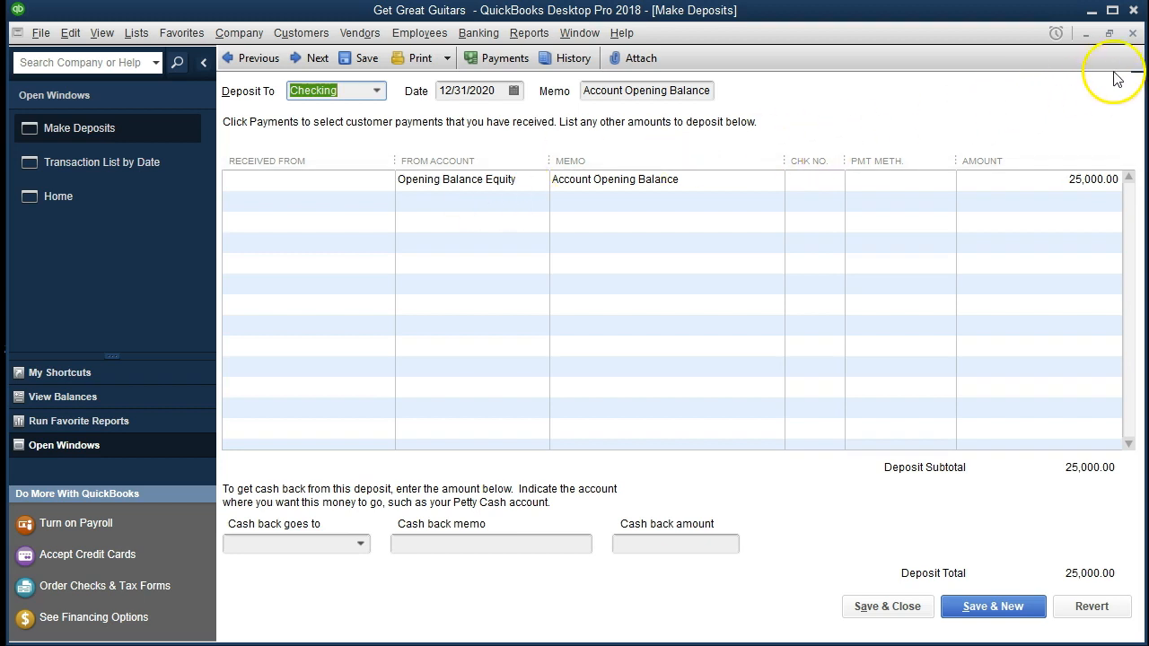
pyautogui.click(1132, 33)
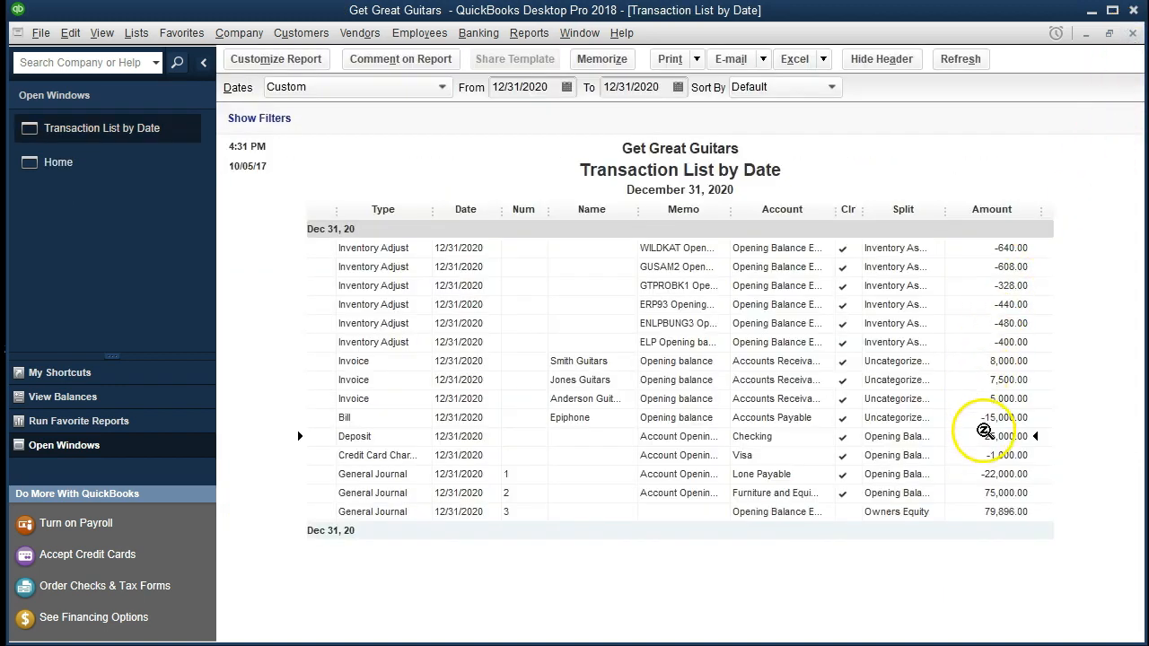
# - Widen the Type column to fit Credit Card Charge, and view the Visa charge behind that line before returning to the report
pyautogui.click(988, 456)
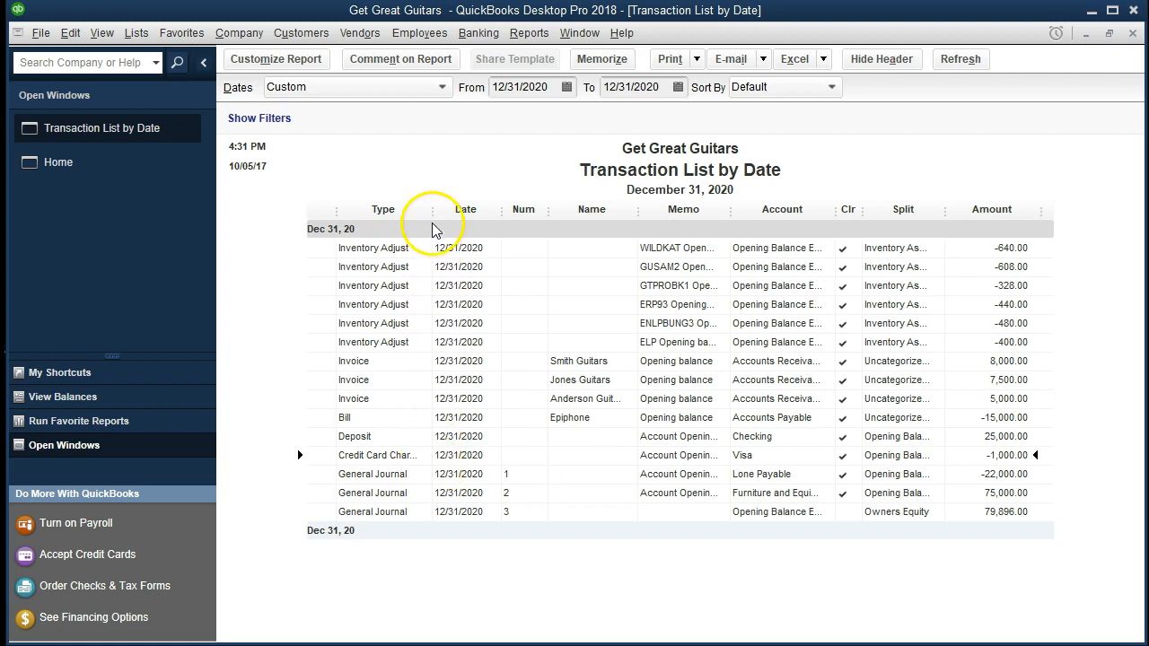
pyautogui.moveTo(433, 217); pyautogui.dragTo(449, 216)
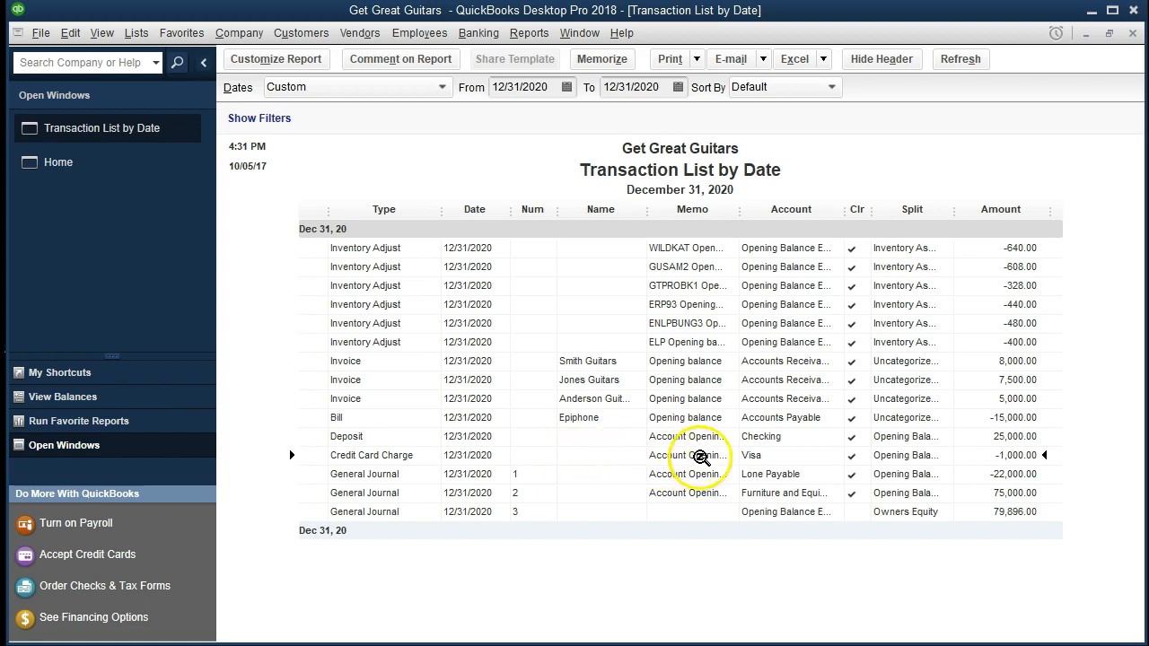
pyautogui.doubleClick(999, 456)
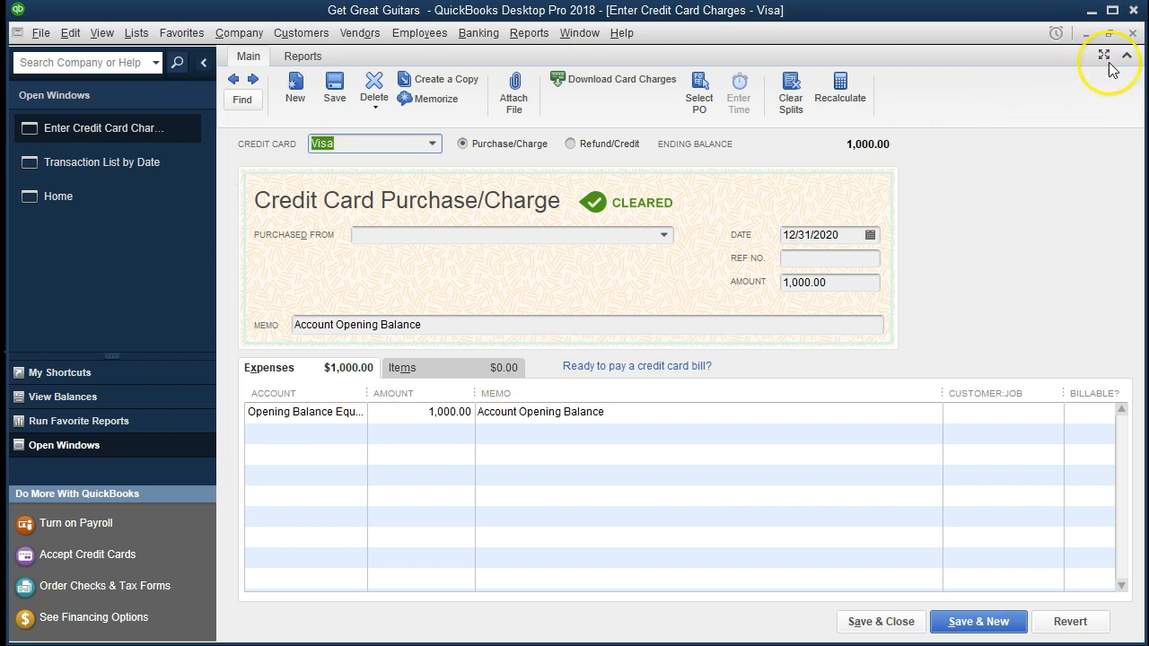
pyautogui.click(1132, 37)
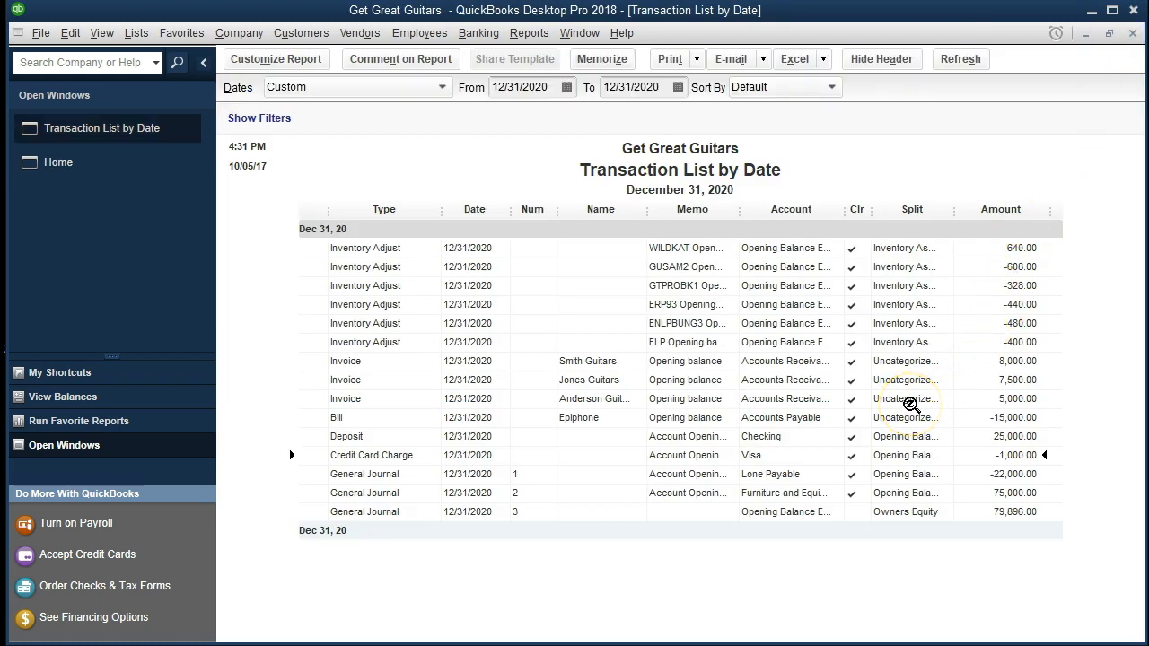
# - Open general journal entry 1 by way of the Lone Payable register, dismissing the notice about assigning journal entry numbers
pyautogui.click(816, 476)
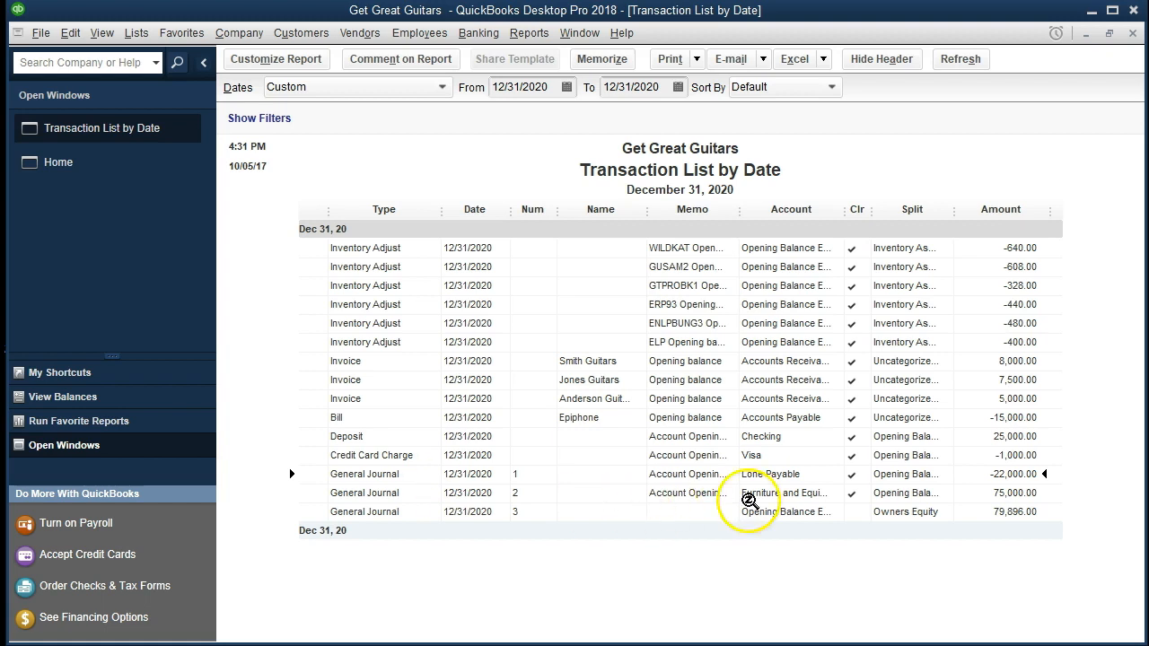
pyautogui.doubleClick(1005, 473)
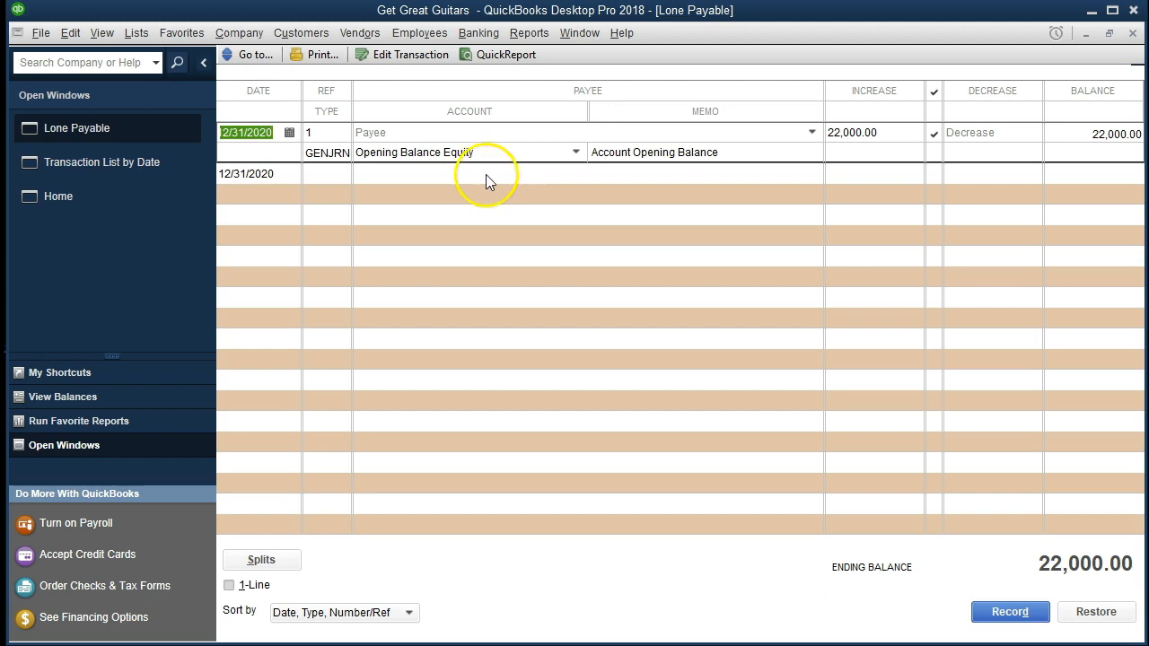
pyautogui.click(332, 154)
pyautogui.click(331, 154)
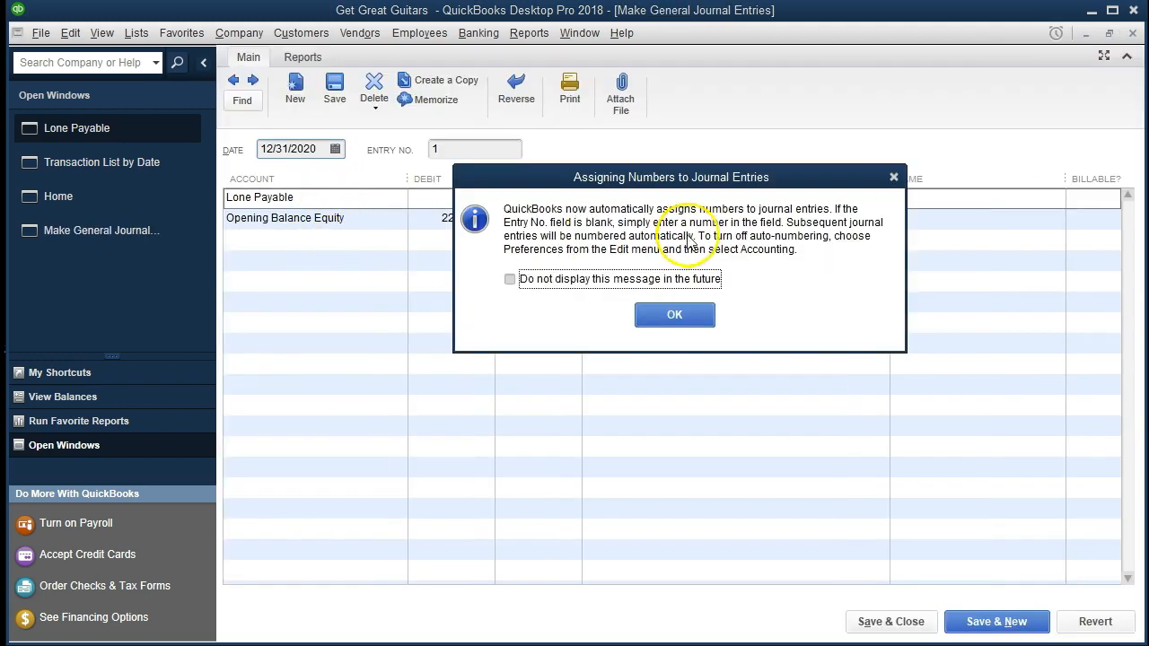
pyautogui.click(892, 177)
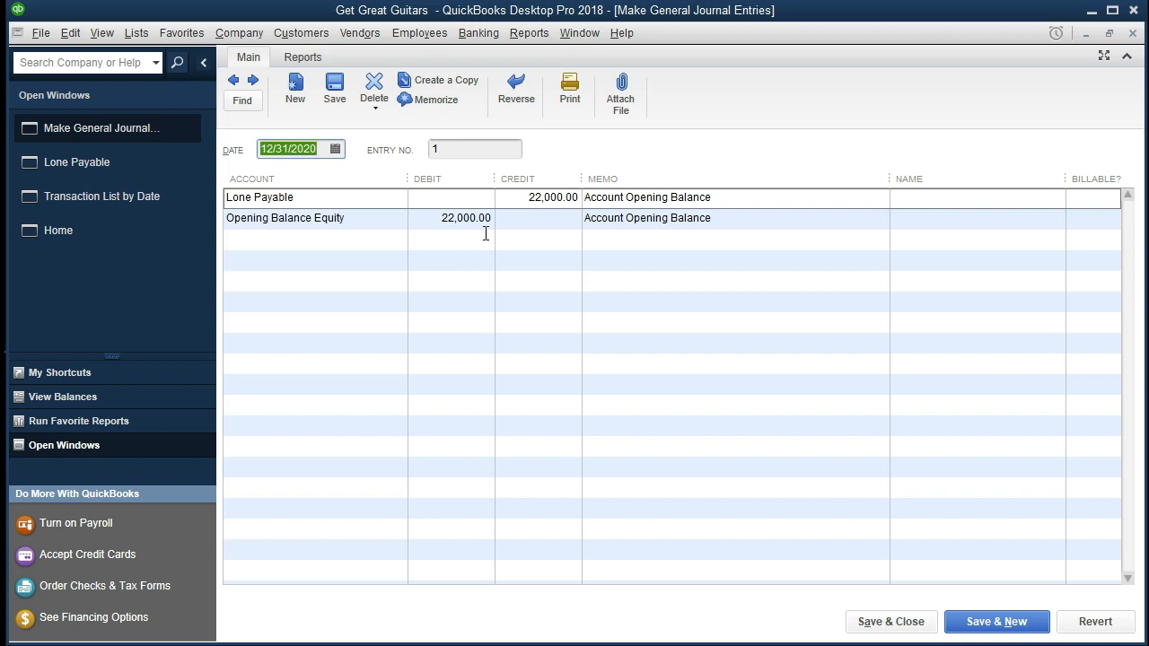
# - Check the Opening Balance Equity line of journal entry 1, and close the entry and the Lone Payable register
pyautogui.click(392, 225)
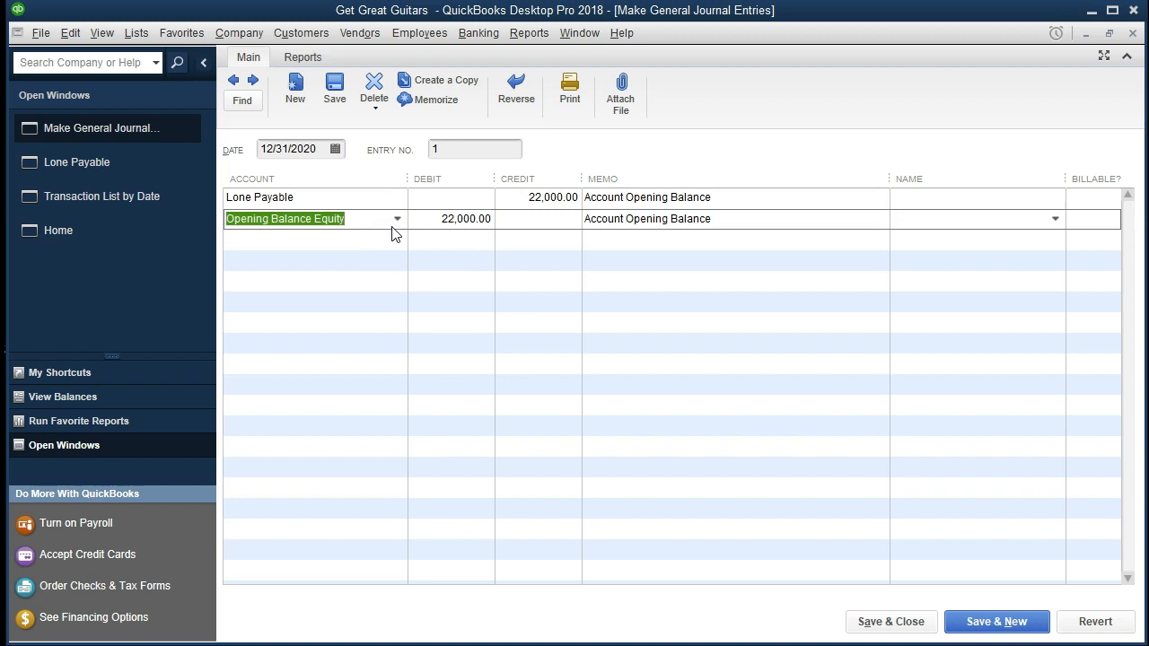
pyautogui.click(391, 237)
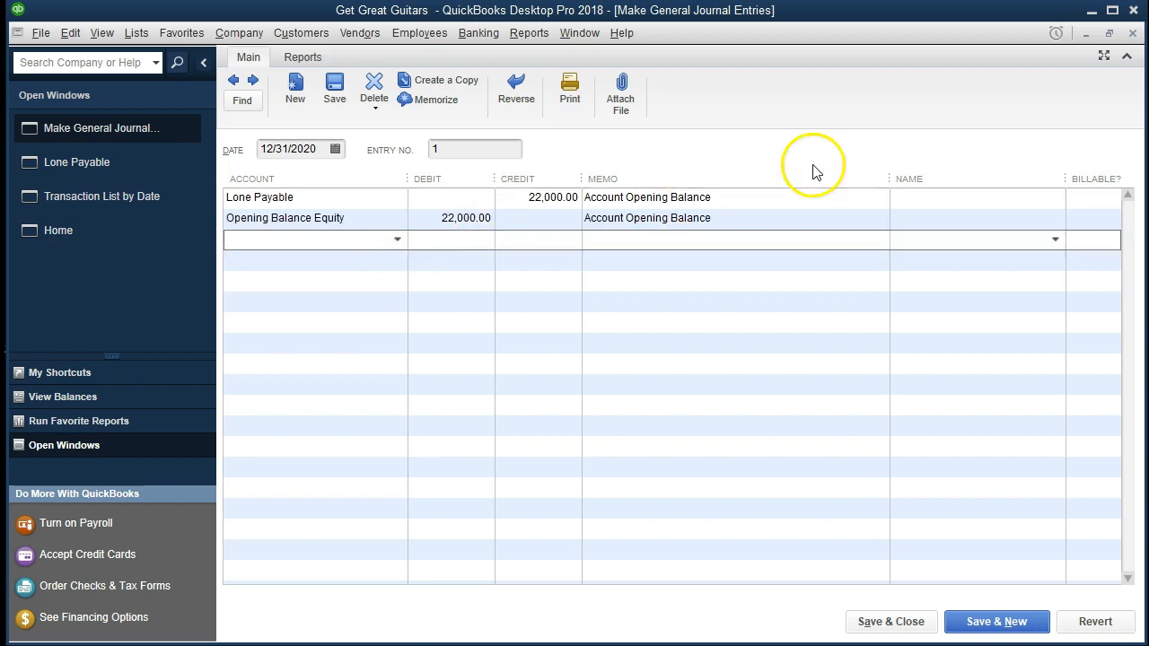
pyautogui.click(1133, 34)
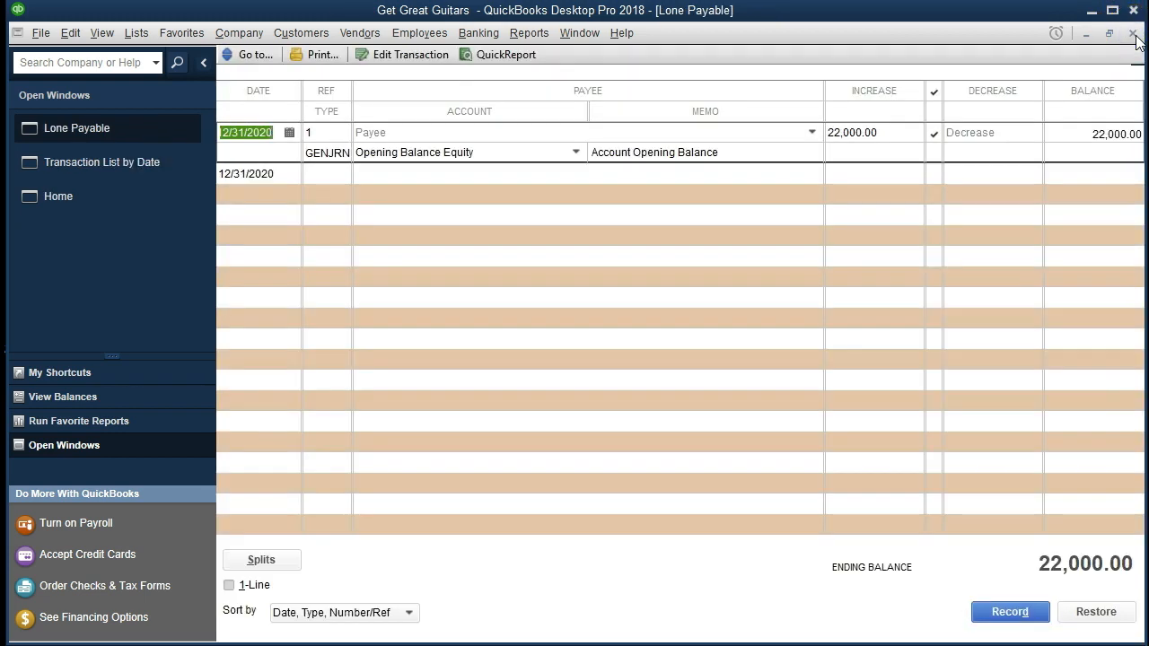
pyautogui.click(1133, 34)
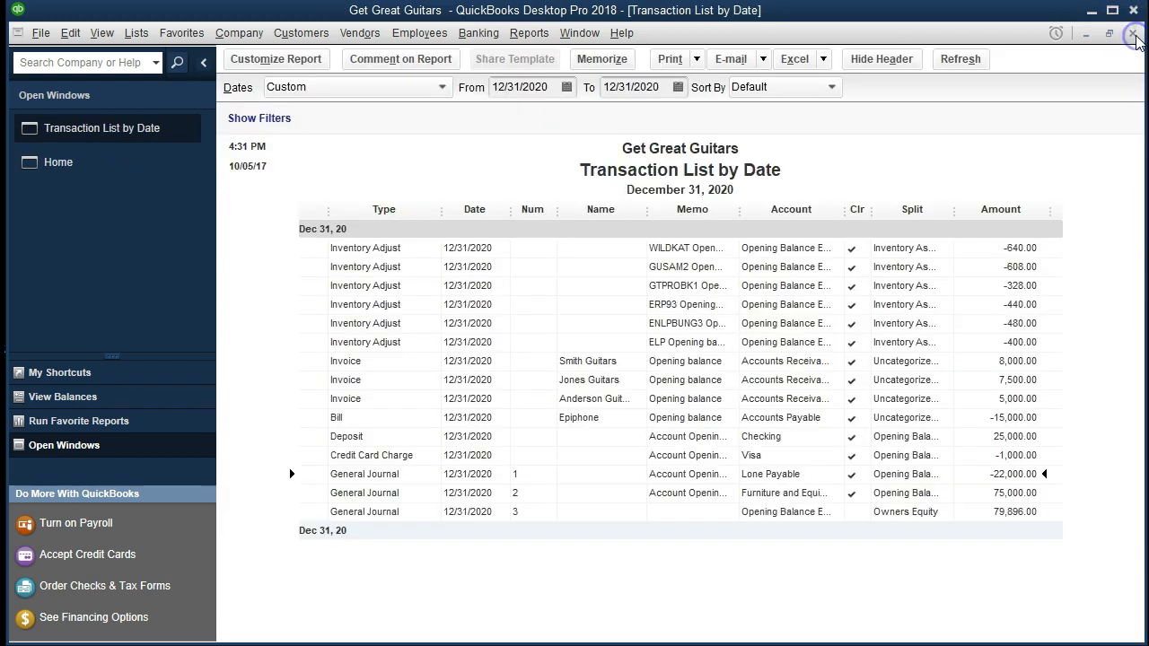
# - Select the Furniture and Equipment journal line and widen the report's Account column slightly
pyautogui.click(805, 494)
pyautogui.moveTo(844, 209); pyautogui.dragTo(850, 212)
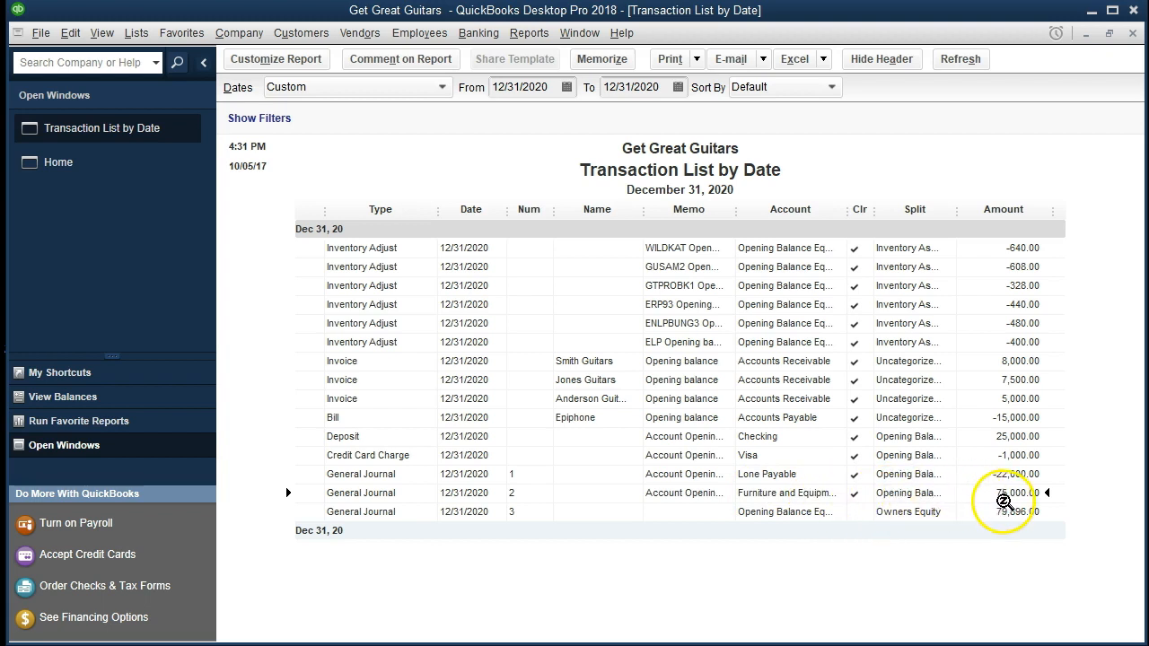
# - View general journal entry 2 through the Furniture and Equipment register, return to the report, and select the general journal 3 line
pyautogui.doubleClick(1009, 493)
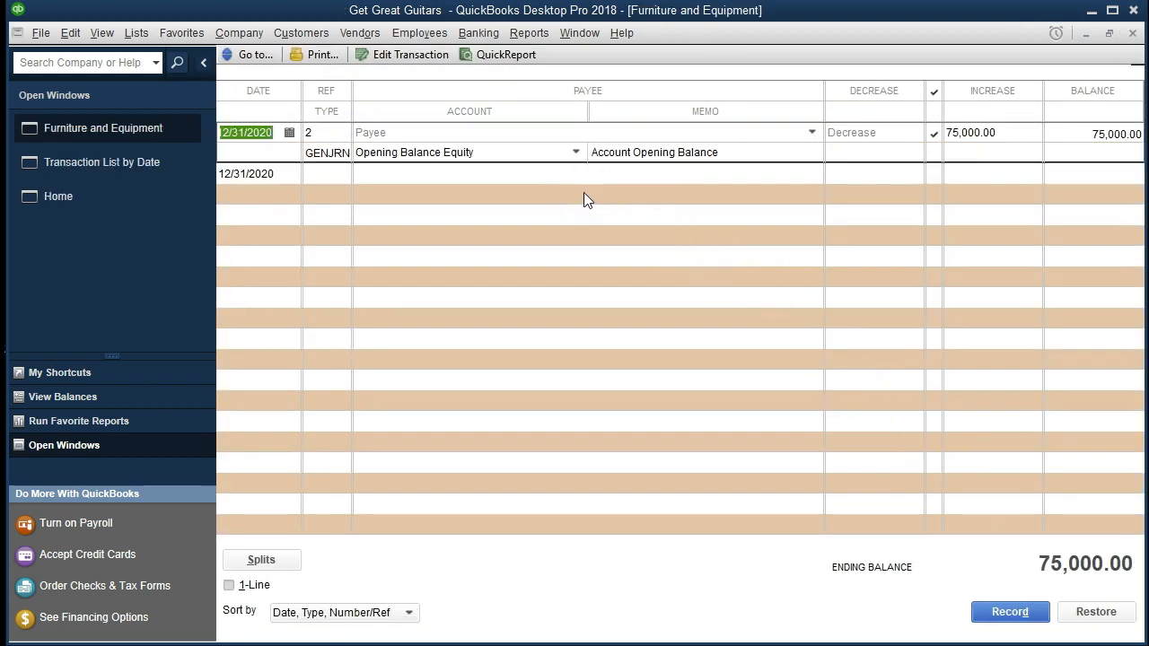
pyautogui.doubleClick(317, 160)
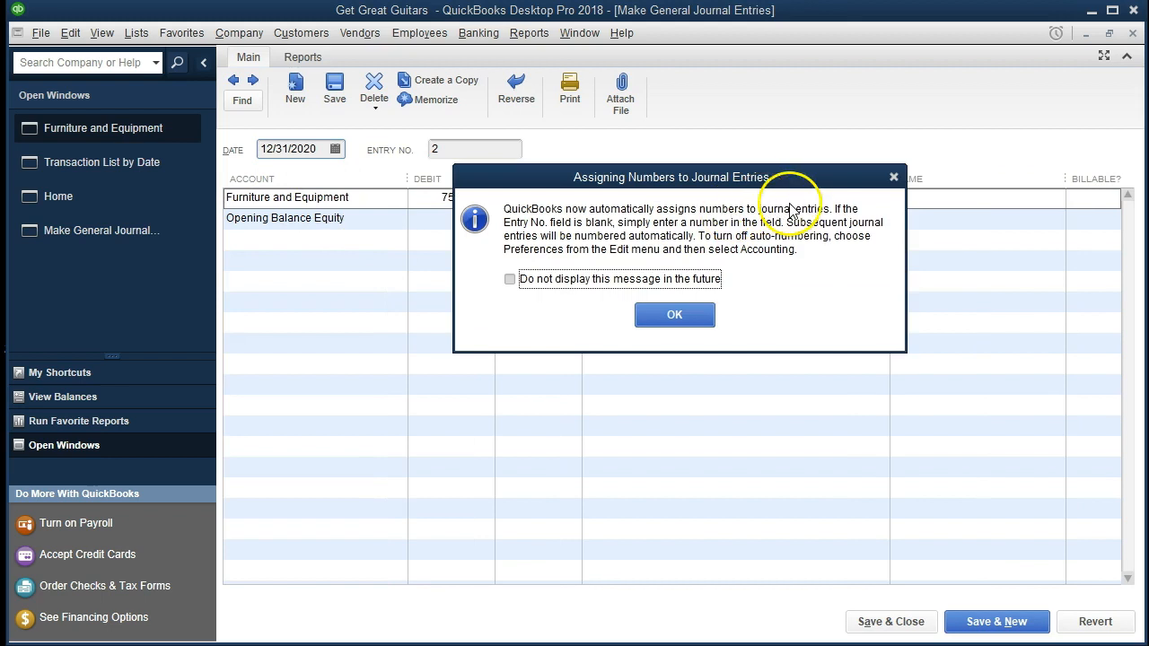
pyautogui.click(891, 176)
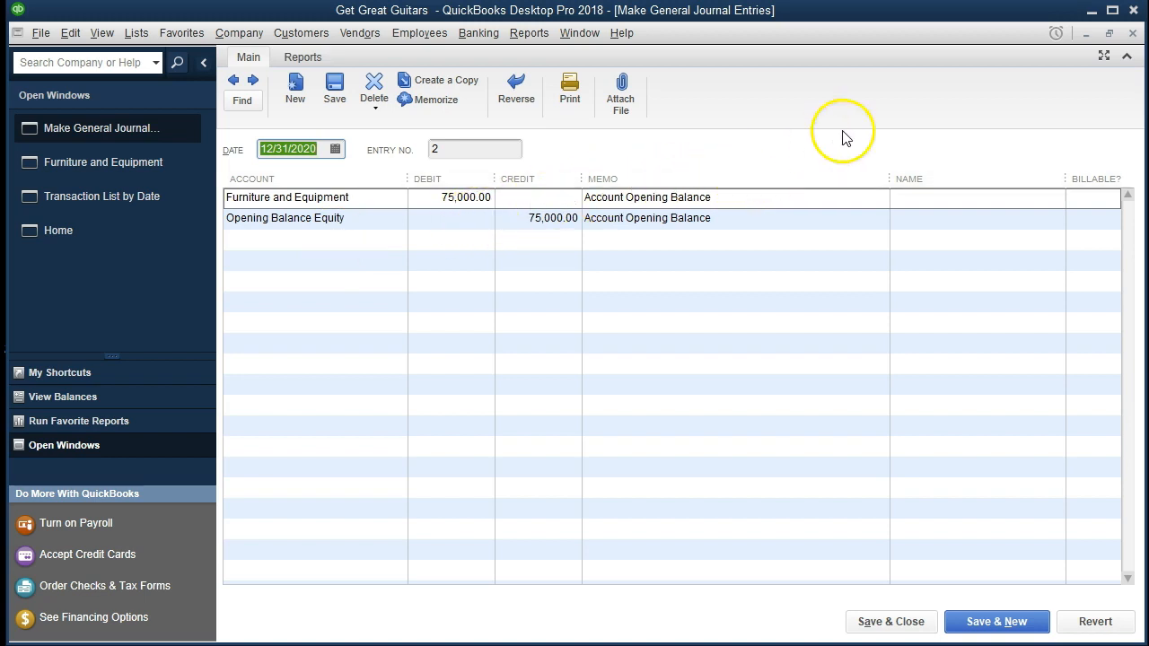
pyautogui.click(1132, 33)
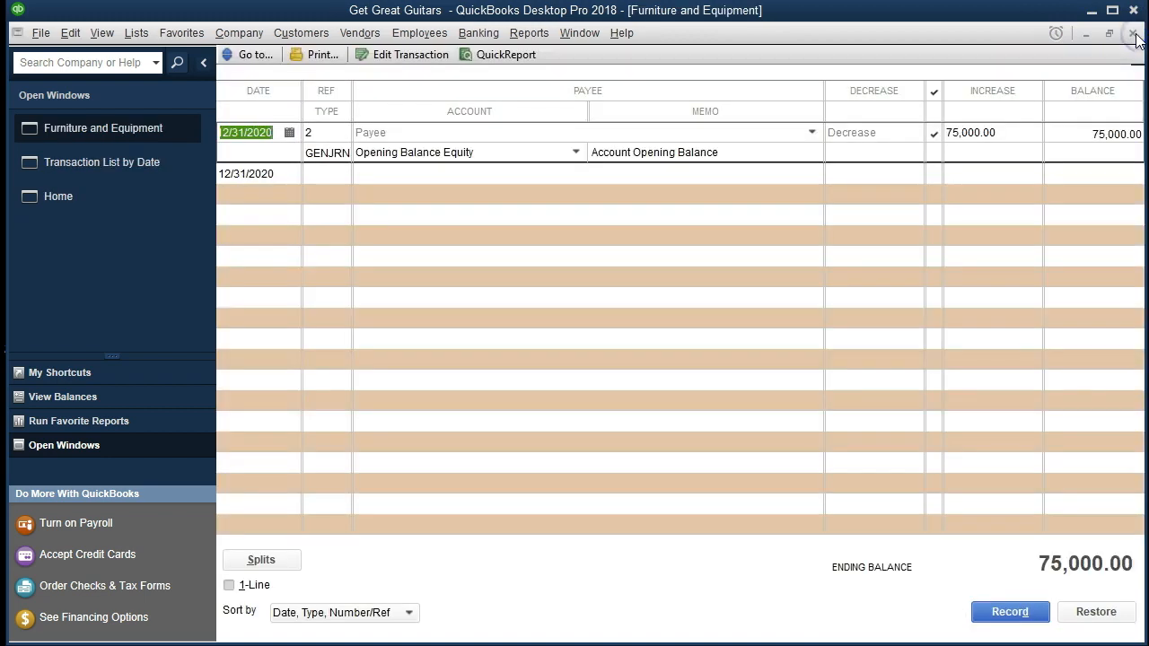
pyautogui.click(1132, 34)
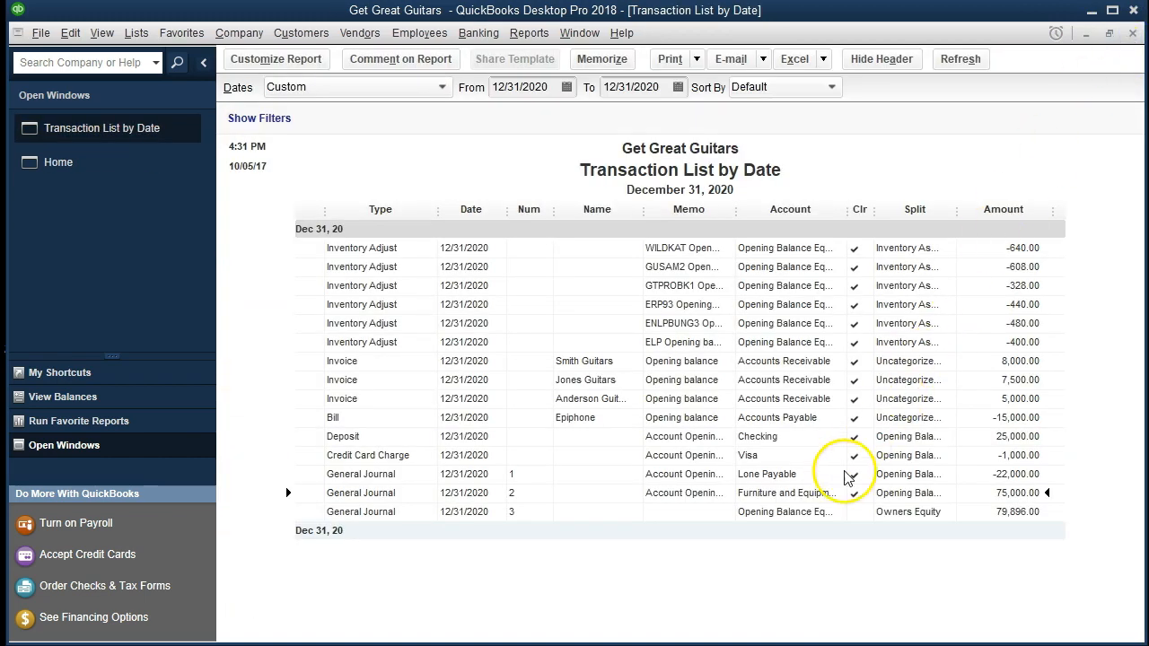
pyautogui.click(802, 510)
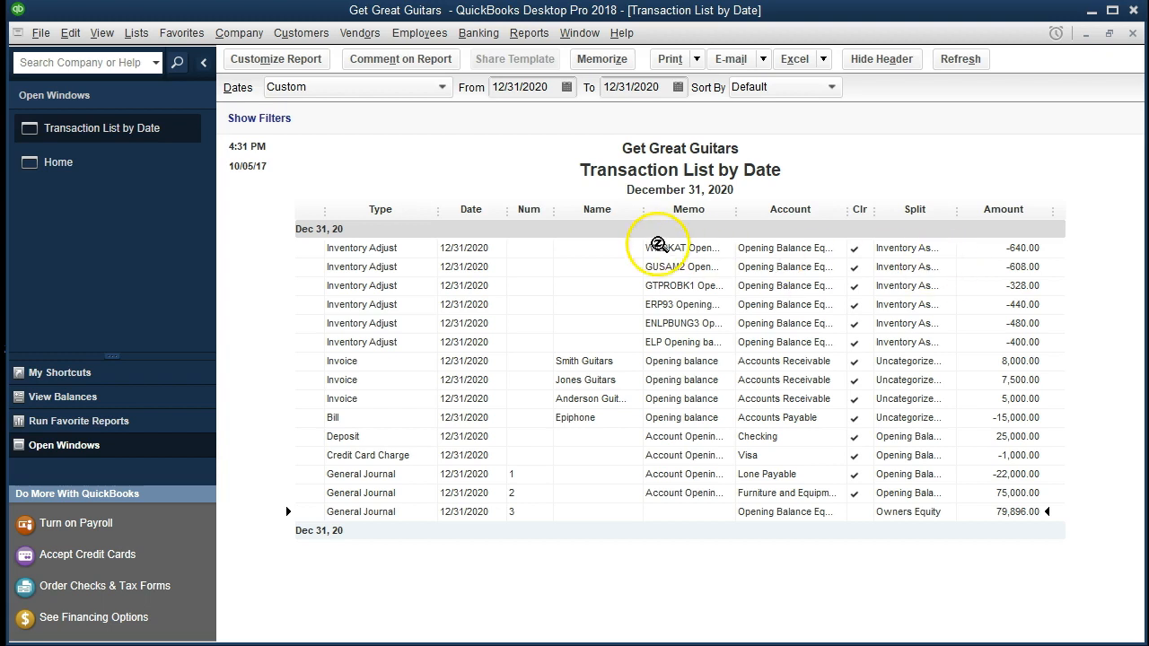
# - Expand the report's date range to run from 12/31/2000 to 12/31/2021 and refresh the transaction list
pyautogui.click(550, 88)
pyautogui.press('BackSpace')
pyautogui.press('BackSpace')
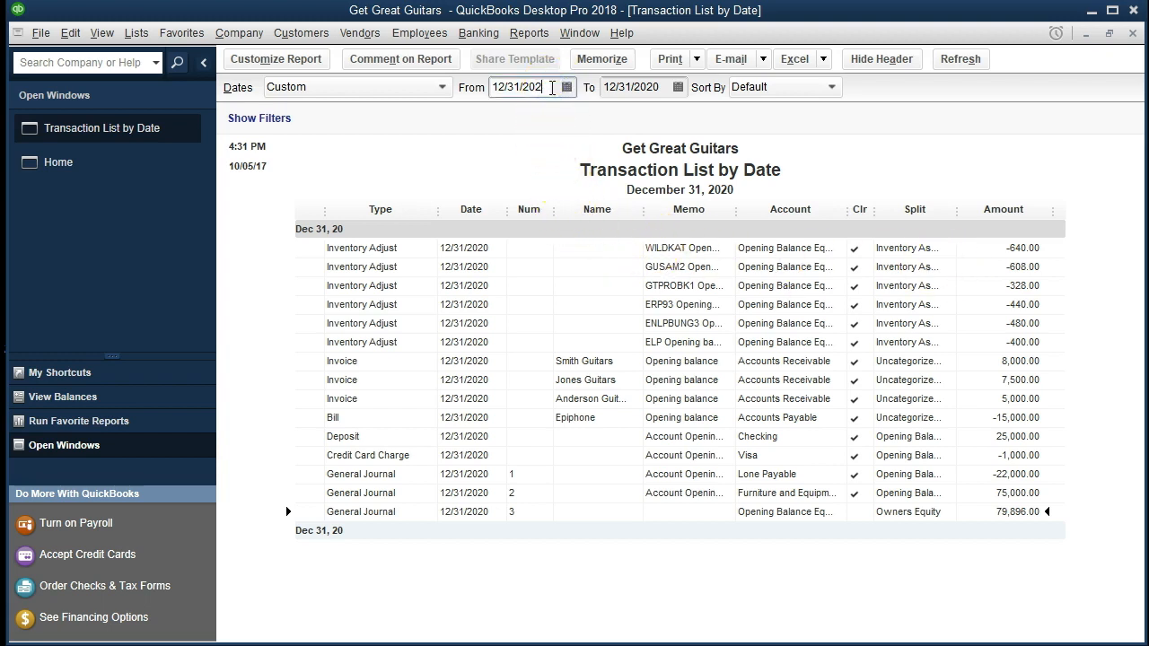
pyautogui.write('00')
pyautogui.press('Tab')
pyautogui.click(661, 90)
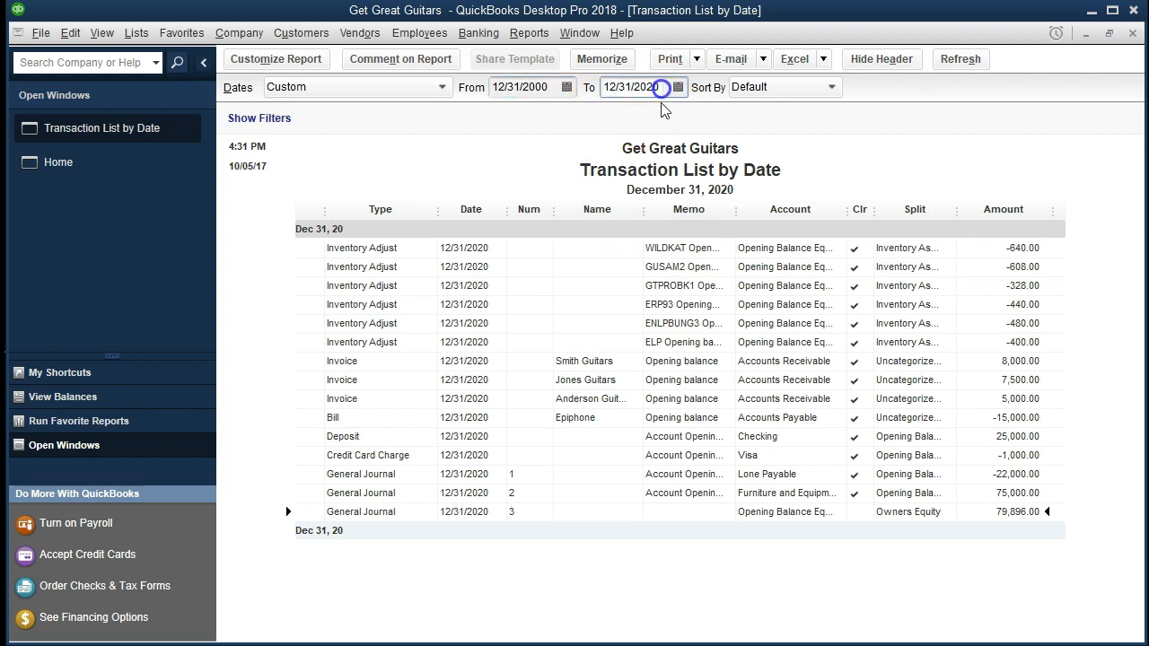
pyautogui.press('BackSpace')
pyautogui.write('1')
pyautogui.click(656, 297)
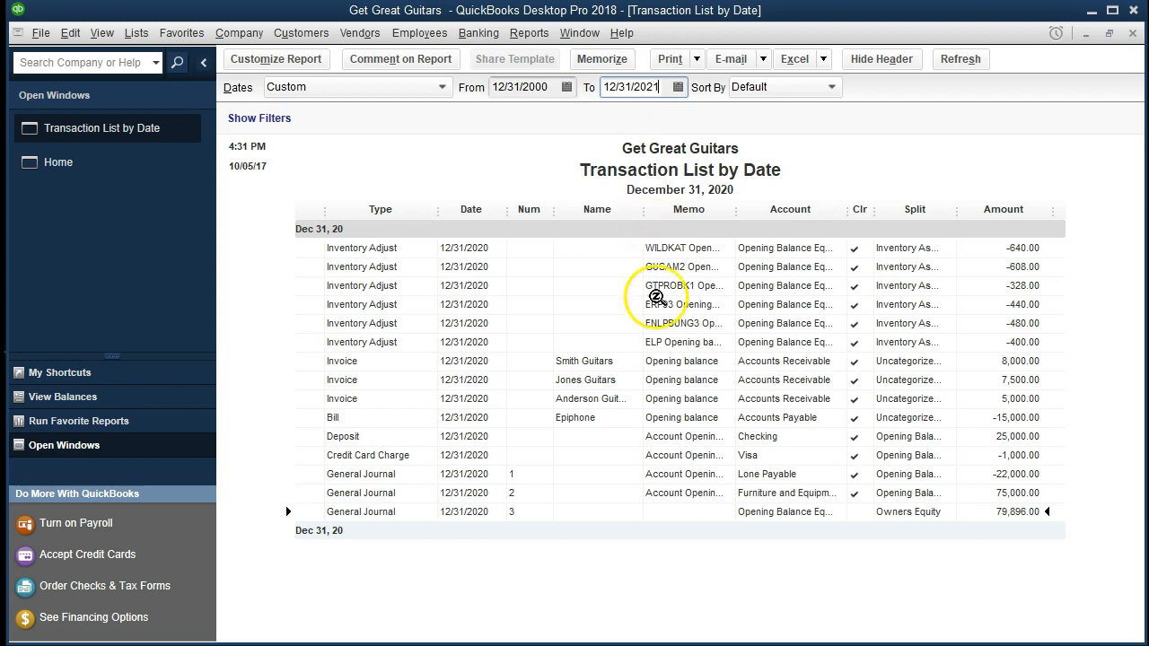
pyautogui.click(669, 119)
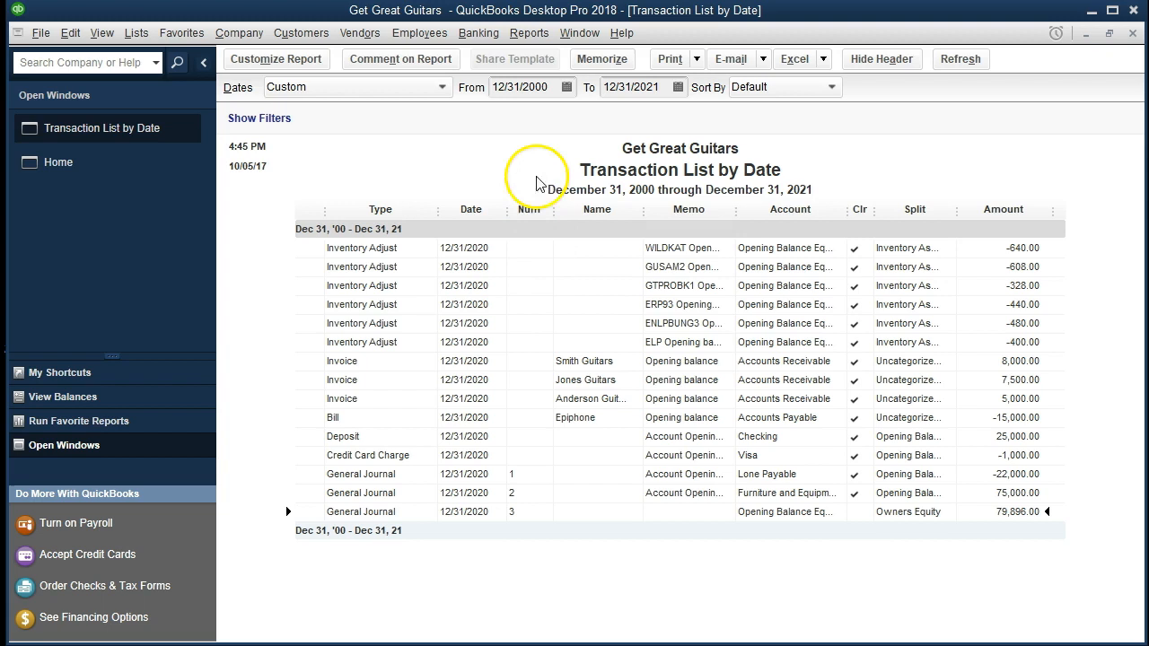
# - Set both the start and end dates of the report to 12/31/2020 and refresh the list
pyautogui.click(552, 82)
pyautogui.press('BackSpace')
pyautogui.press('BackSpace')
pyautogui.write('21')
pyautogui.press('Tab')
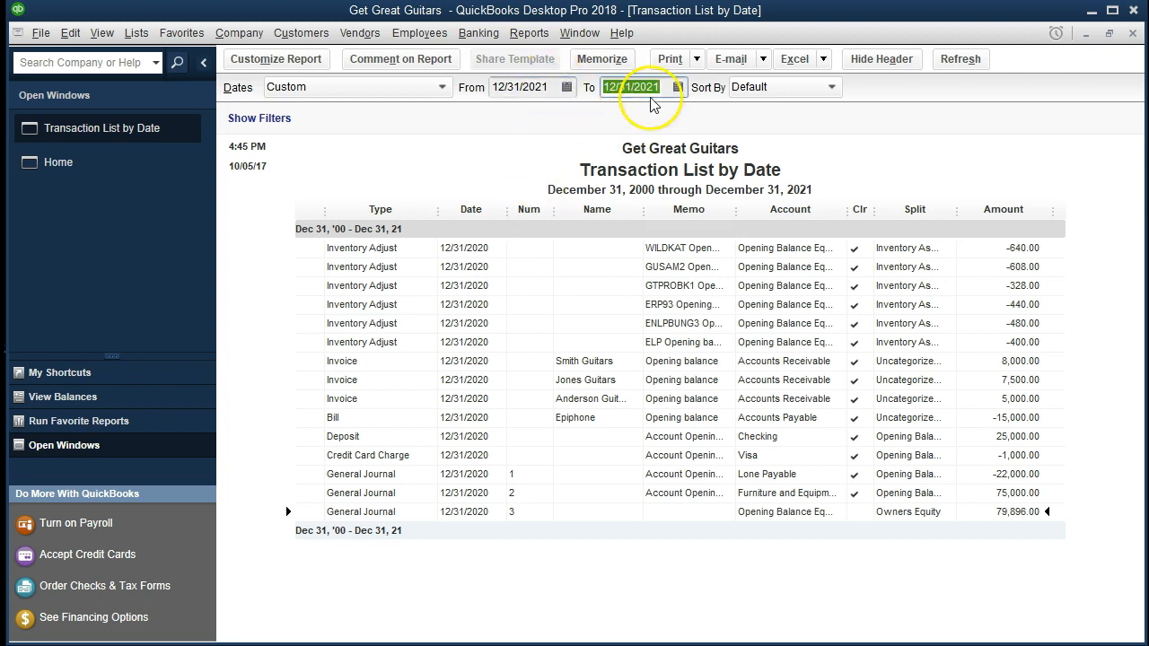
pyautogui.click(552, 84)
pyautogui.press('BackSpace')
pyautogui.write('0')
pyautogui.press('Tab')
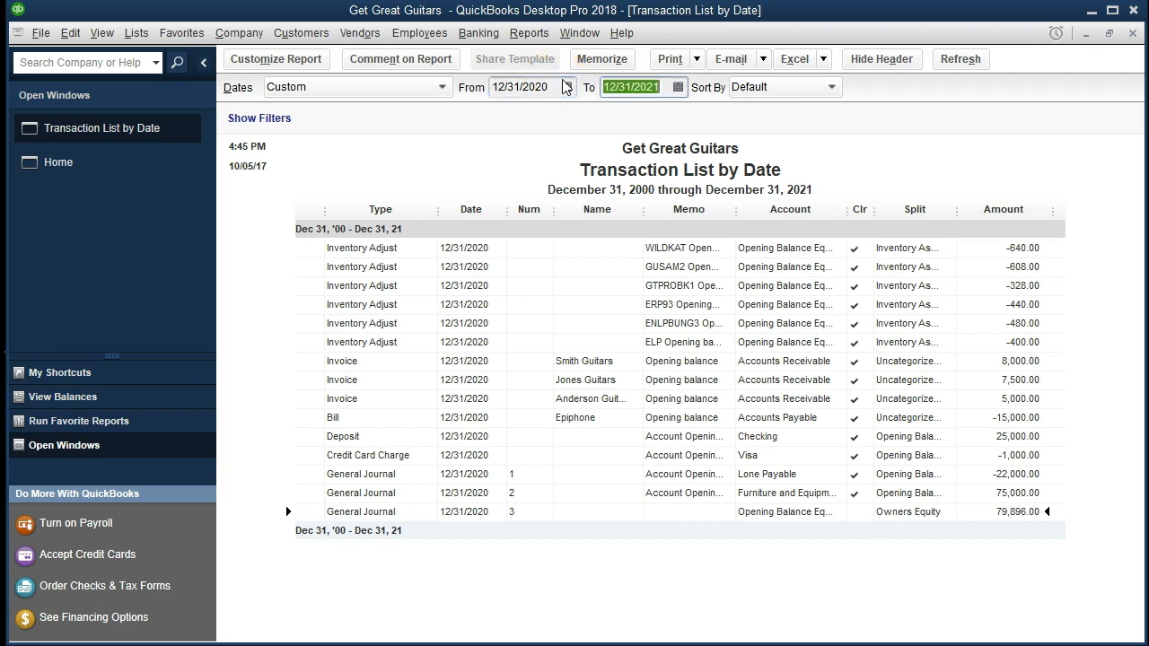
pyautogui.click(668, 87)
pyautogui.press('BackSpace')
pyautogui.write('0')
pyautogui.click(669, 247)
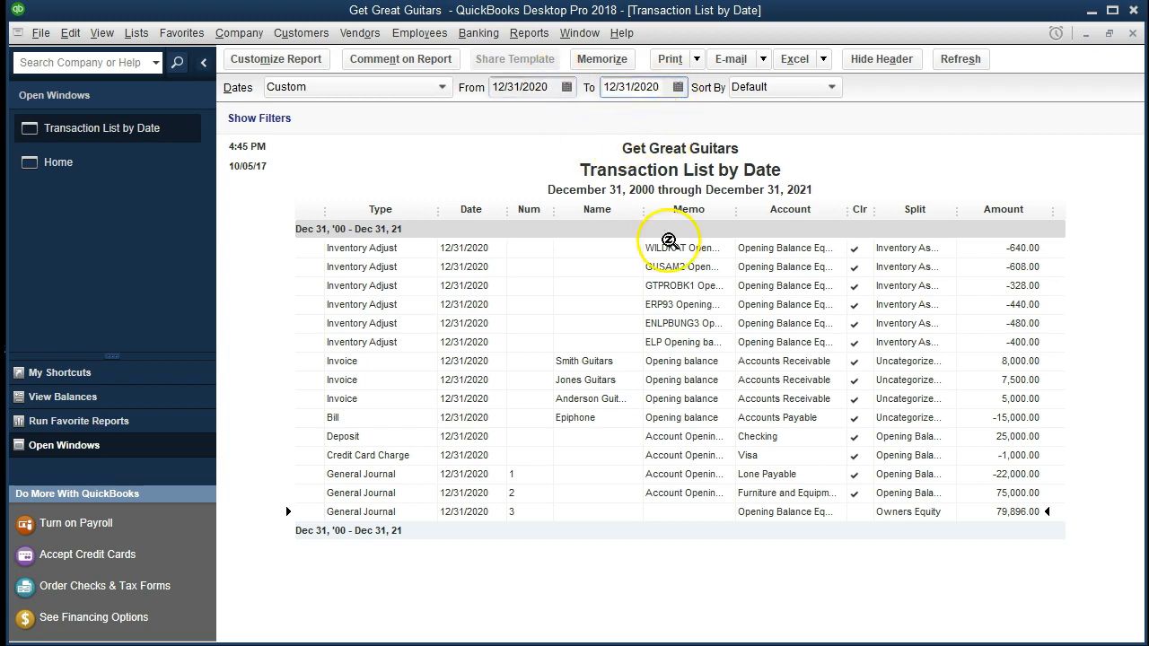
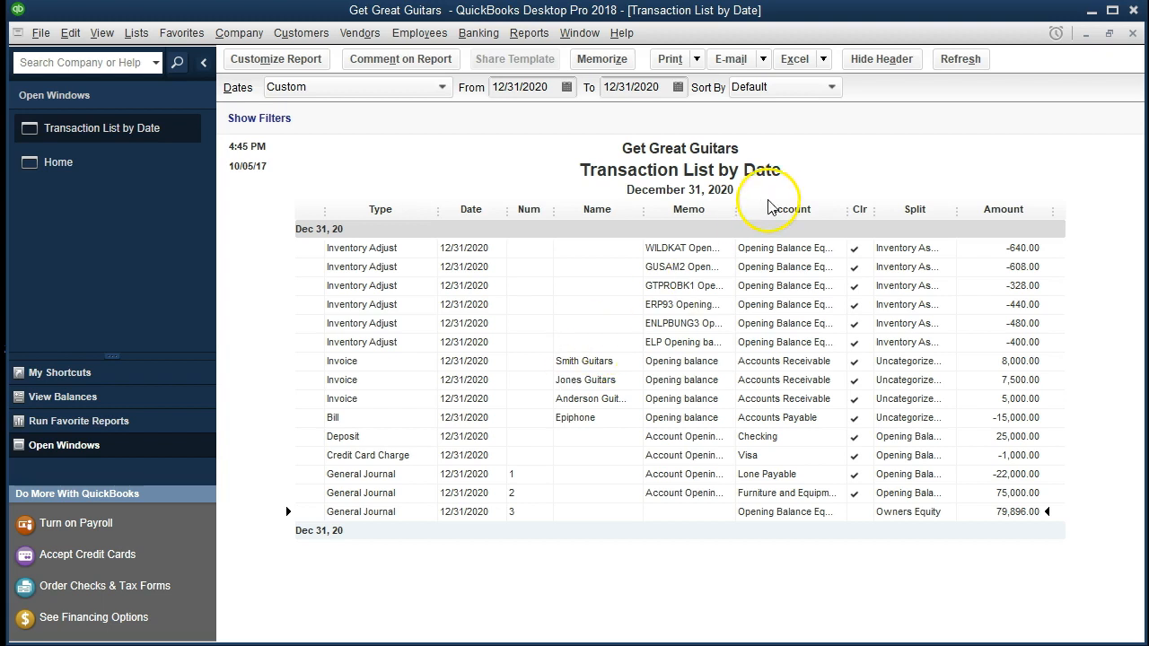
# - Export the report to Excel as a new worksheet in the existing Section 6 workbook
pyautogui.click(824, 59)
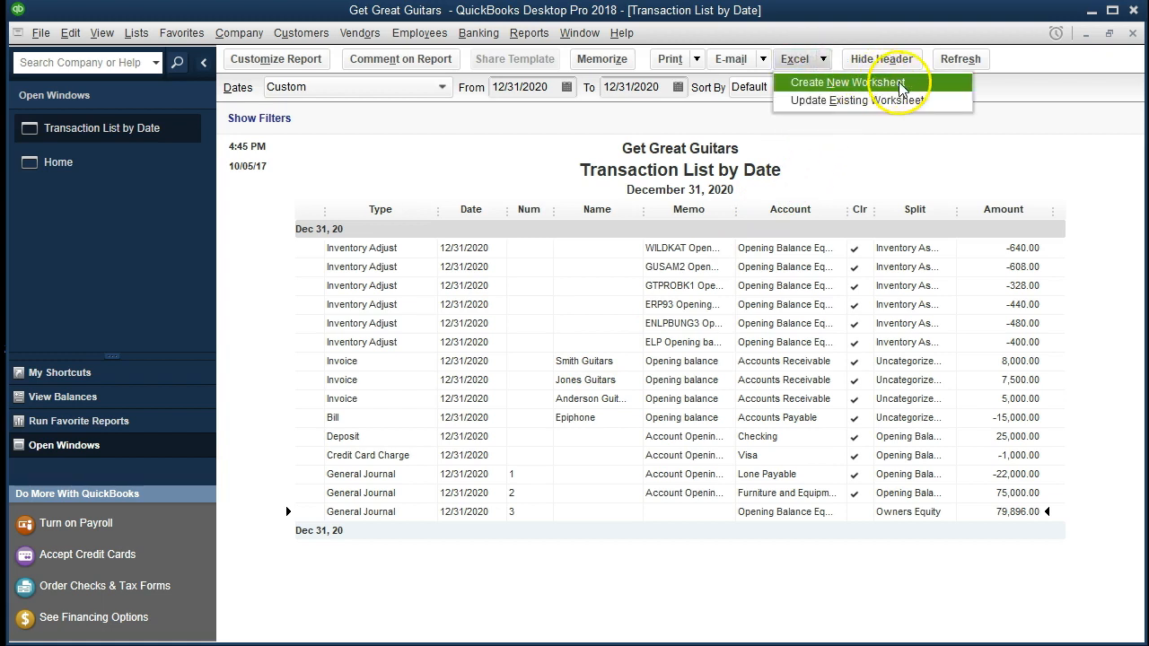
pyautogui.click(923, 88)
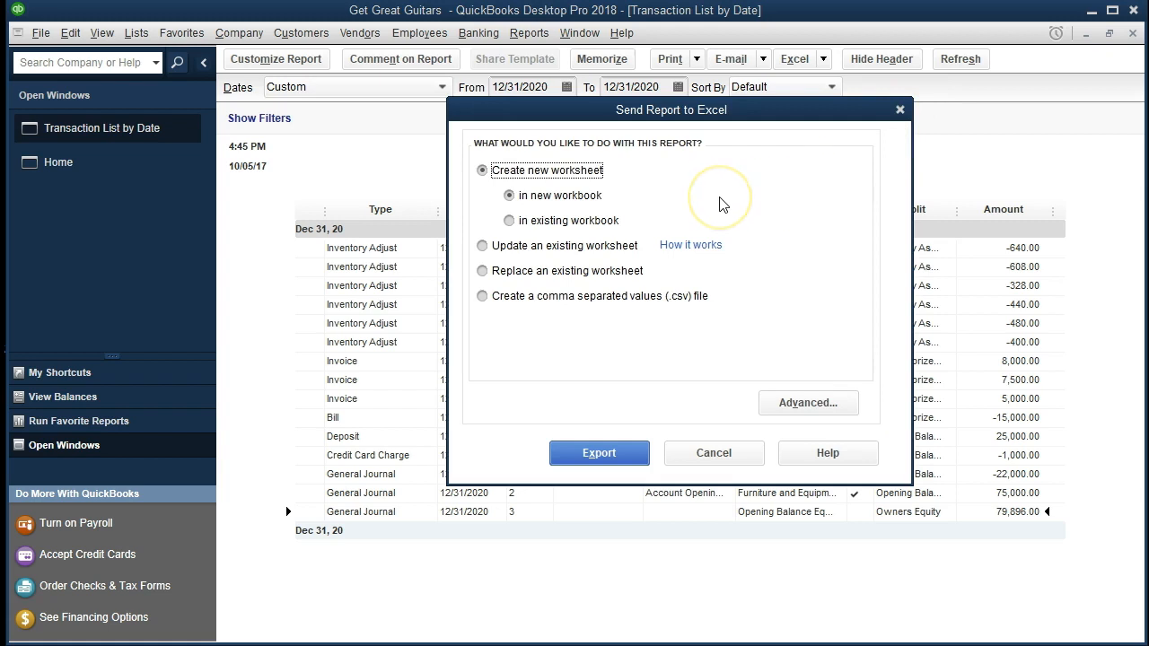
pyautogui.click(508, 221)
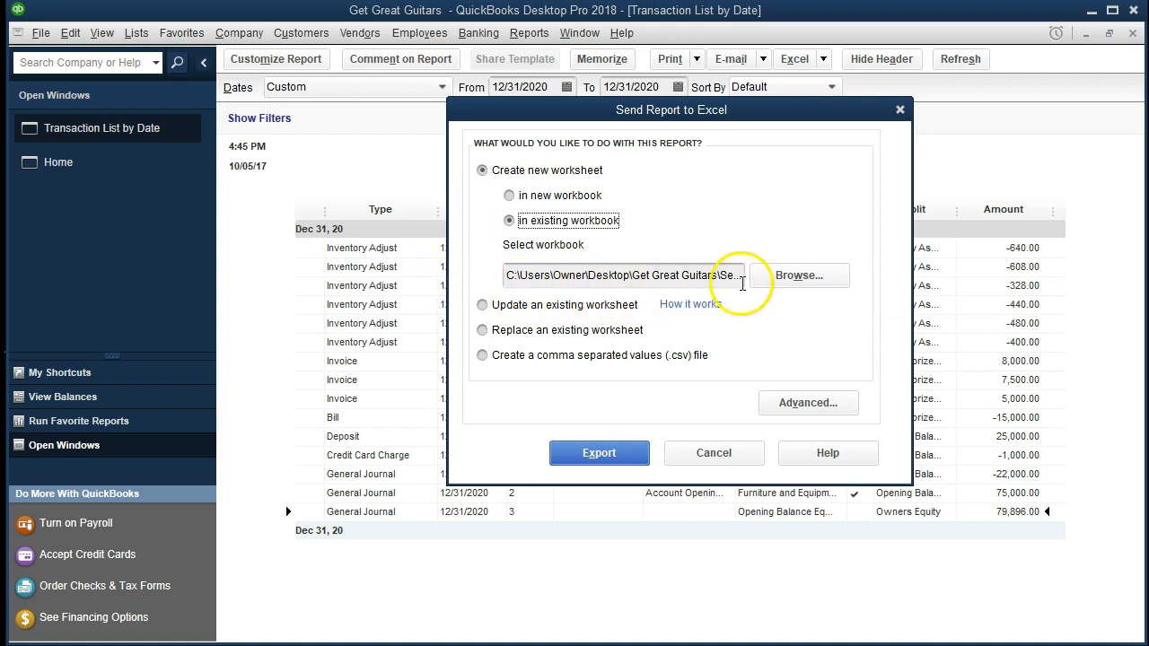
pyautogui.click(825, 286)
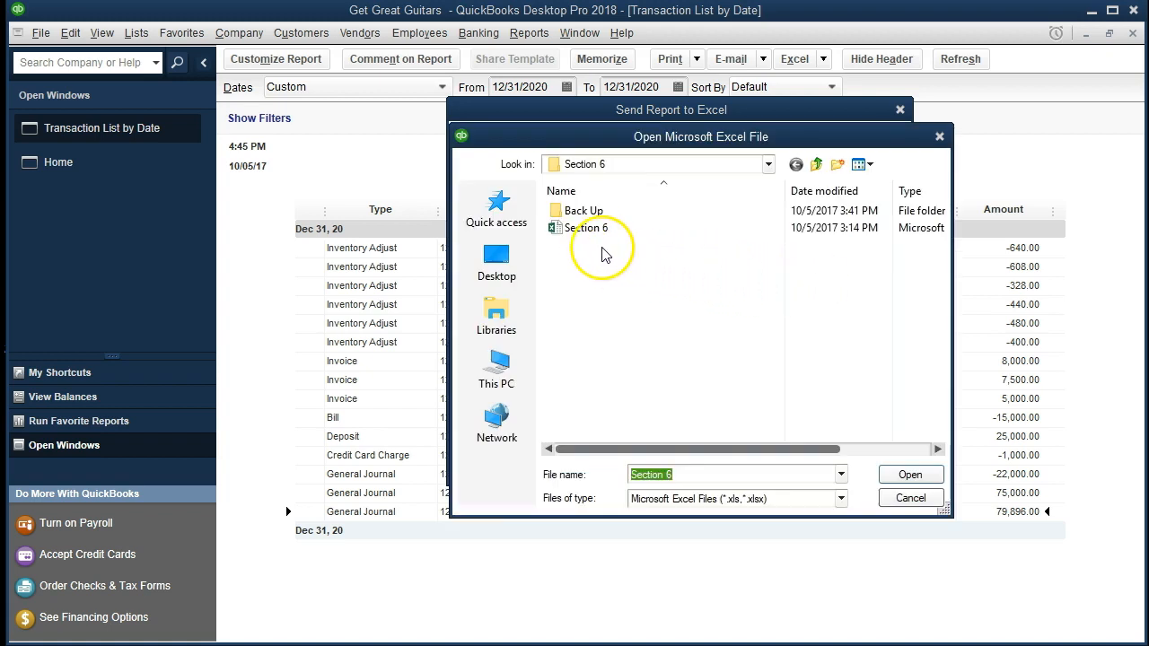
pyautogui.doubleClick(555, 230)
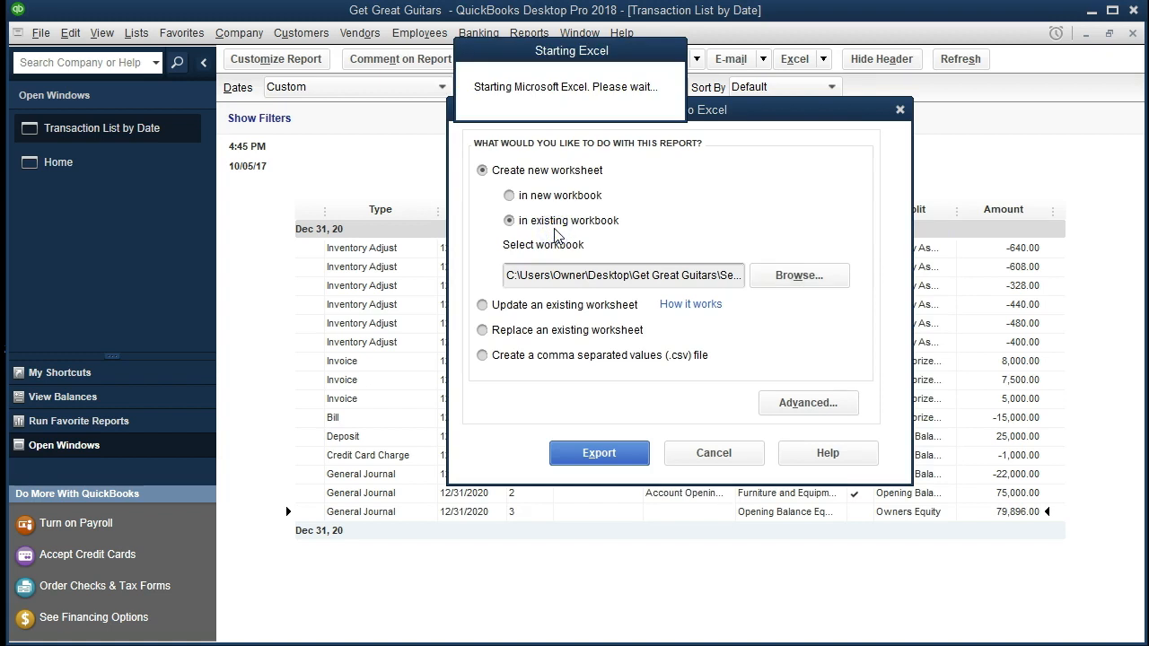
pyautogui.click(571, 450)
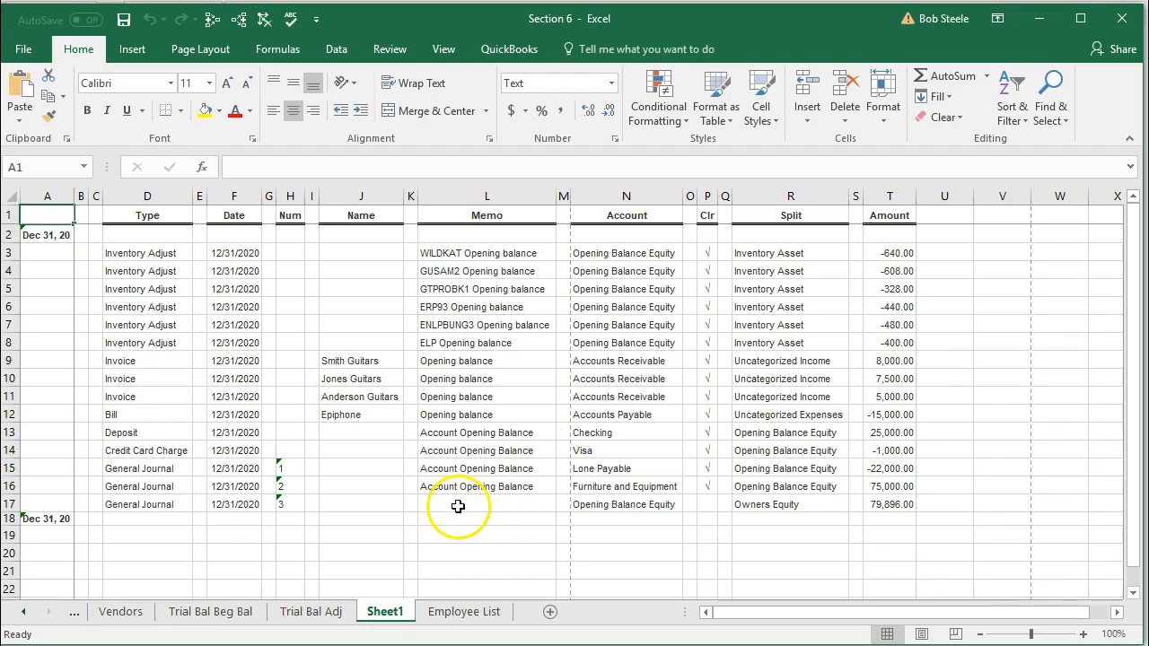
# - Move the exported Sheet1 worksheet after Employee List and rename it Transa List
pyautogui.click(458, 505)
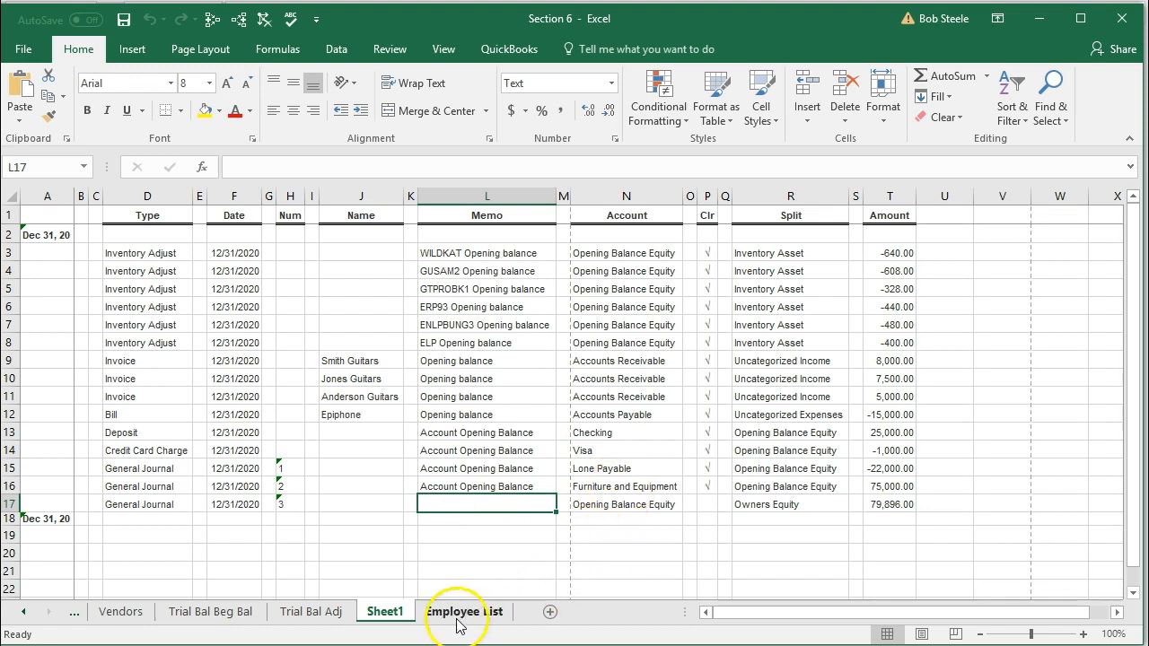
pyautogui.moveTo(379, 622)
pyautogui.mouseDown()
pyautogui.moveTo(154, 620)
pyautogui.moveTo(523, 615)
pyautogui.mouseUp()
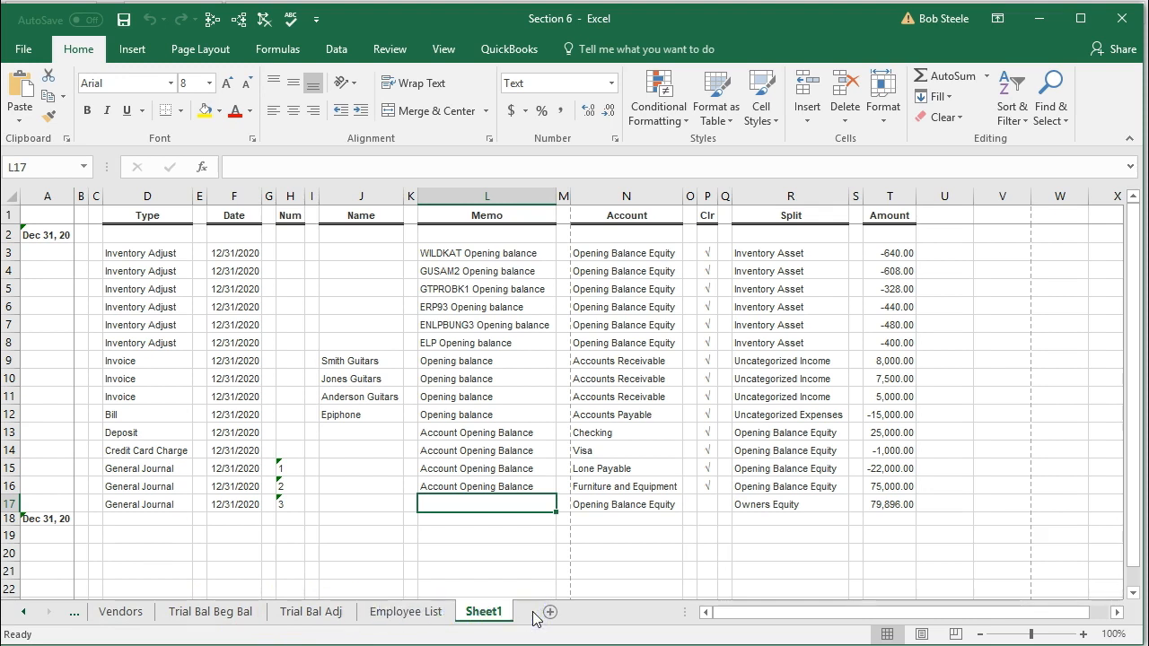
pyautogui.click(487, 622)
pyautogui.doubleClick(484, 622)
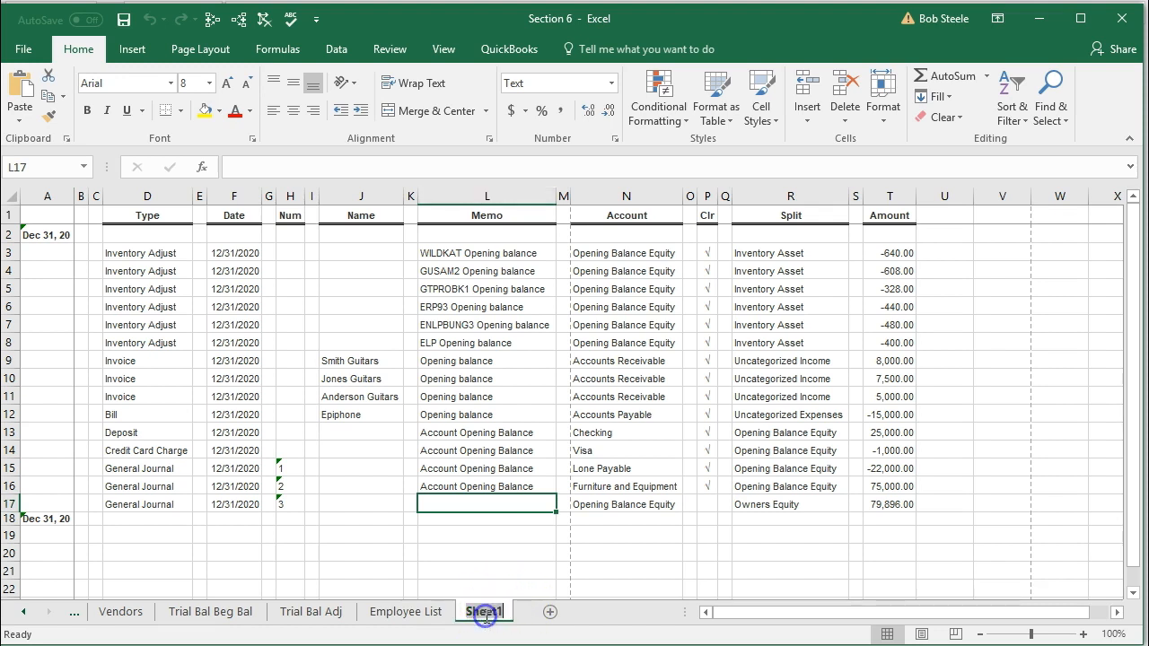
pyautogui.write('tr')
pyautogui.press('BackSpace')
pyautogui.press('BackSpace')
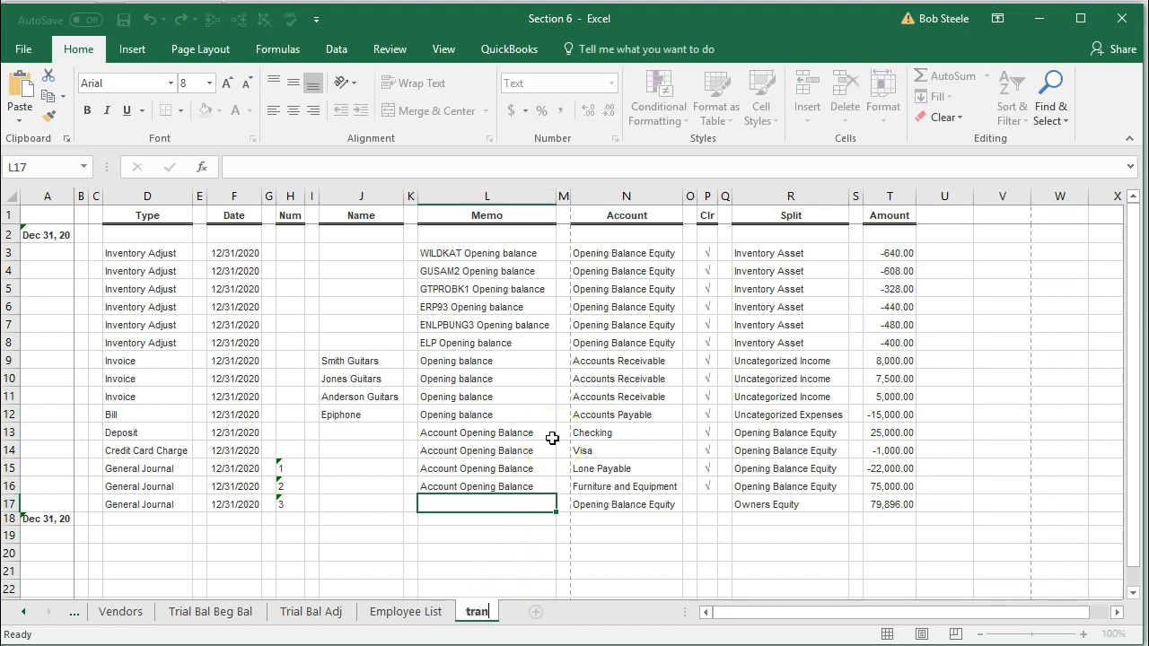
pyautogui.write('Transa List')
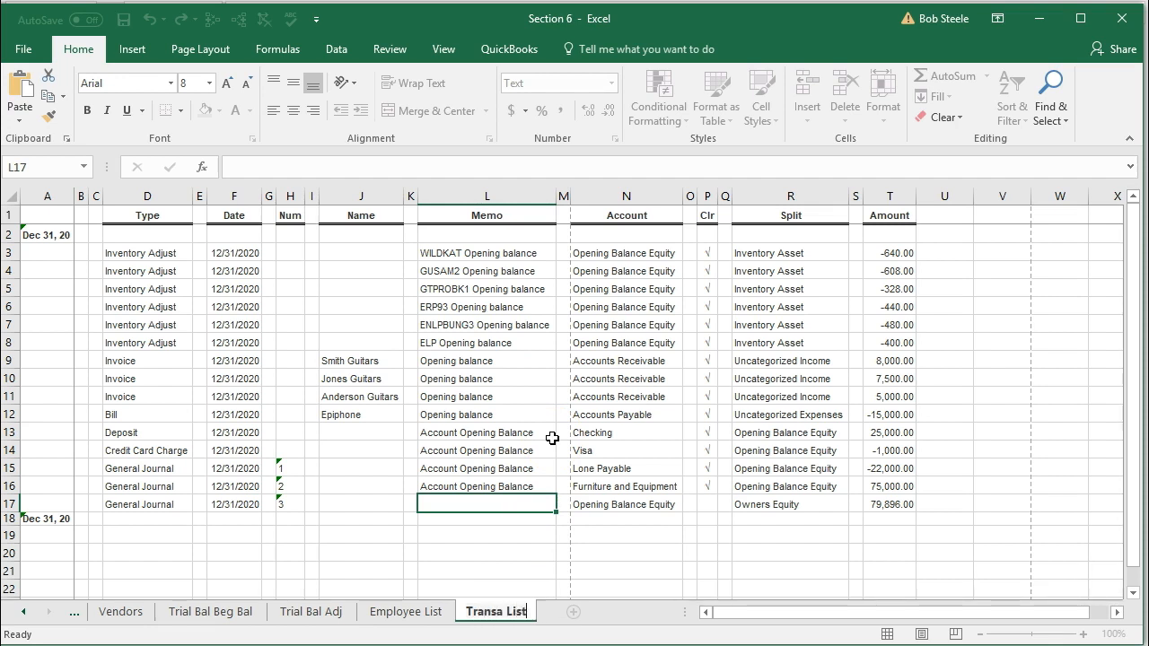
pyautogui.click(311, 464)
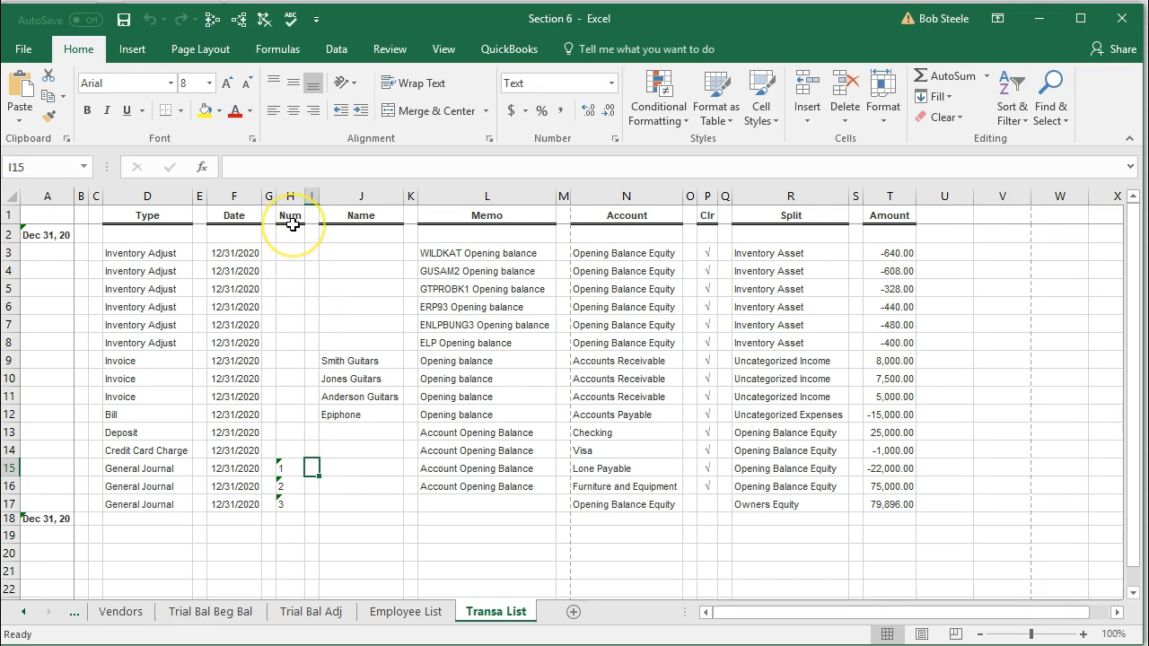
# - Check the report heading of the Transa List sheet in the print preview and return to the worksheet
pyautogui.click(25, 49)
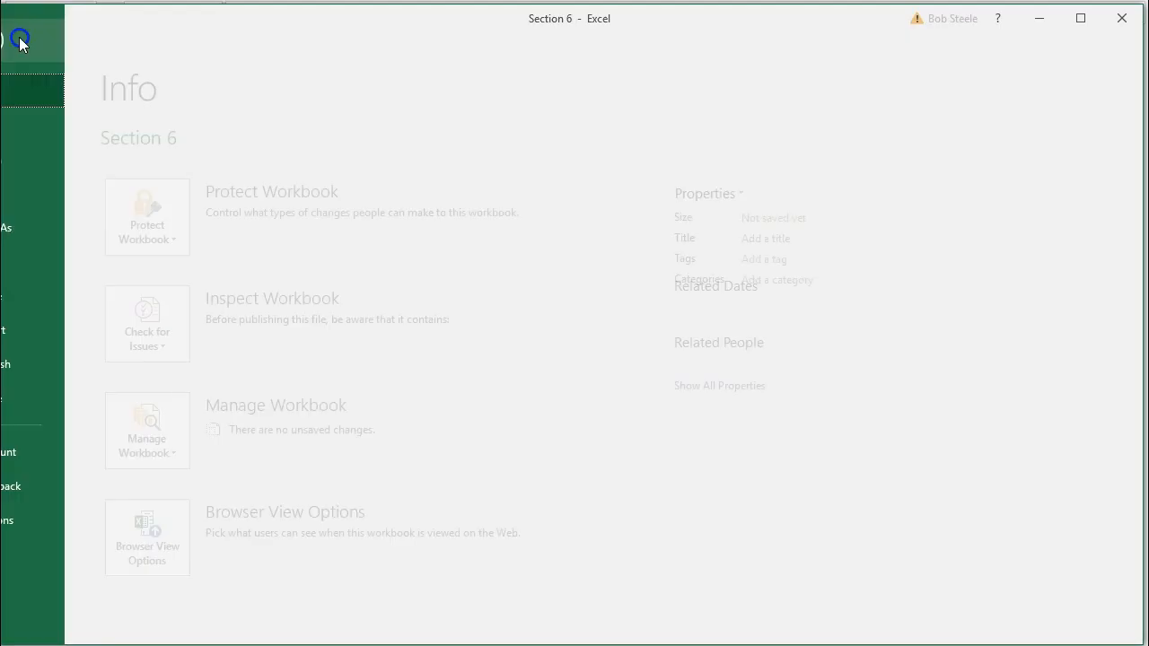
pyautogui.click(61, 278)
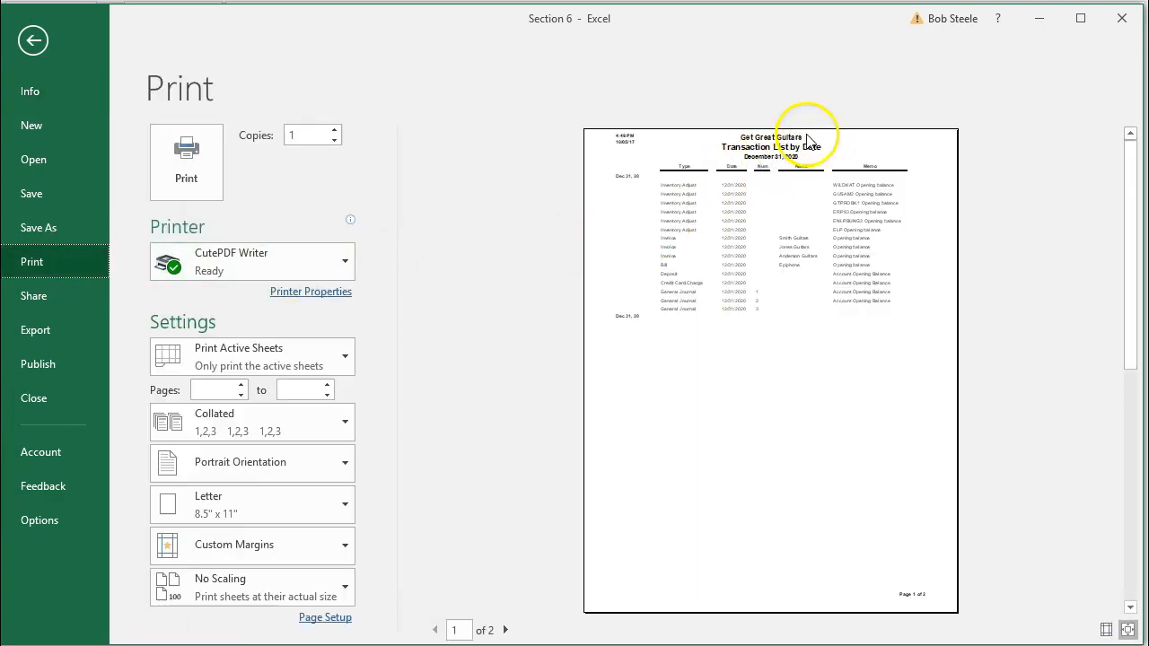
pyautogui.click(48, 40)
# - Save the Section 6 workbook, continuing to keep it as a macro-free workbook
pyautogui.click(197, 341)
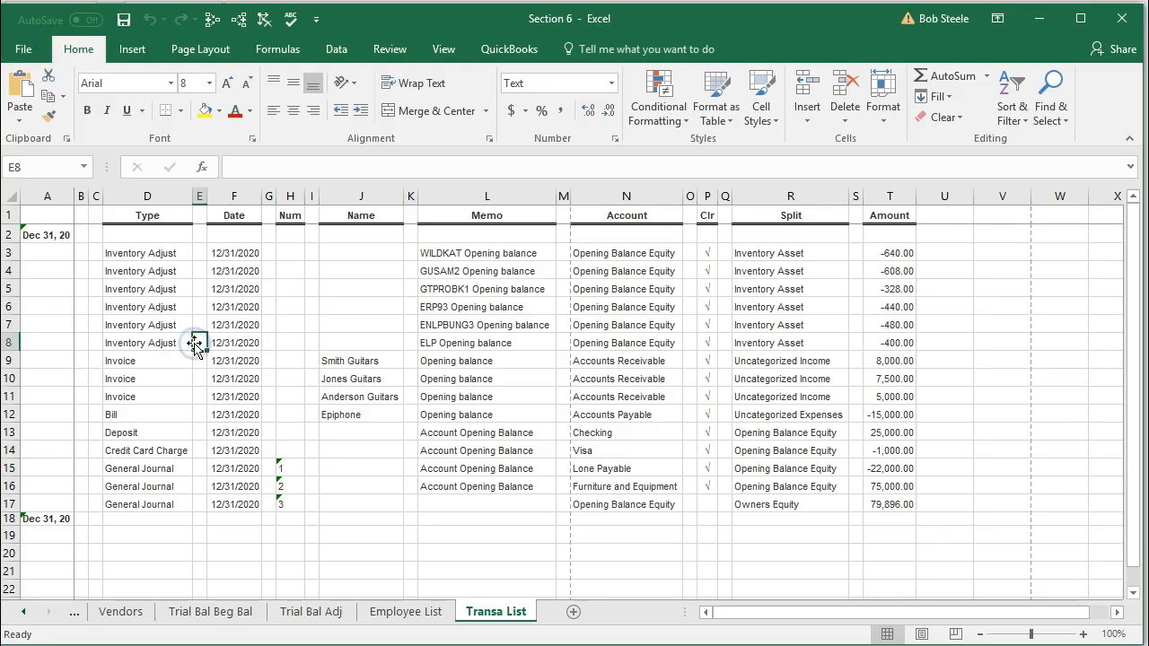
pyautogui.click(124, 21)
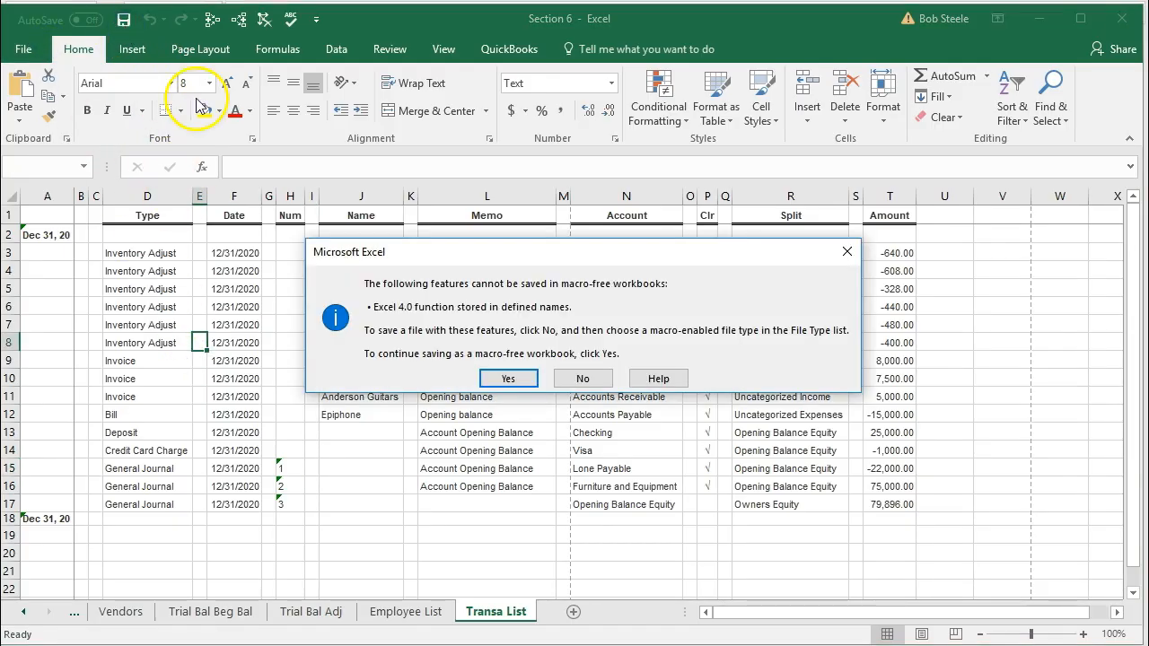
pyautogui.click(505, 381)
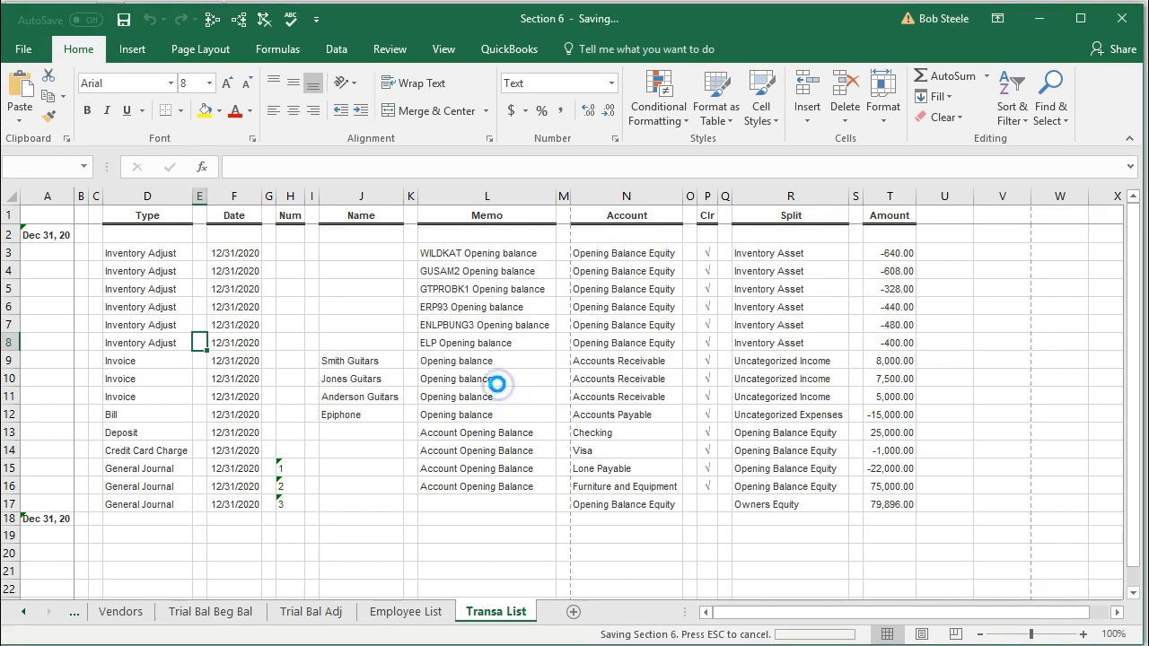